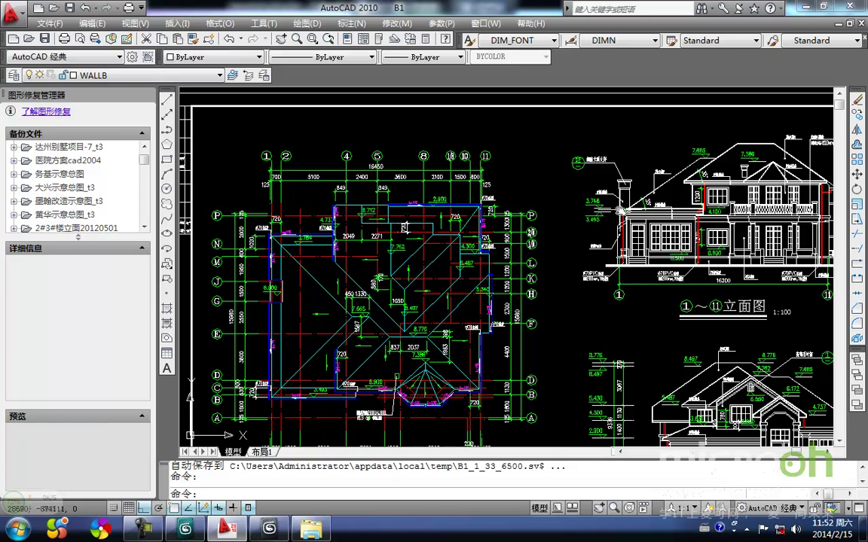
Step: Examine the eave profile at the foot of the 35° main roof slope in the ①~⑪ elevation drawing
scroll(632, 218, "up", 6)
middle_click_drag(631, 227, 343, 359)
scroll(478, 305, "up", 2)
scroll(508, 277, "up", 3)
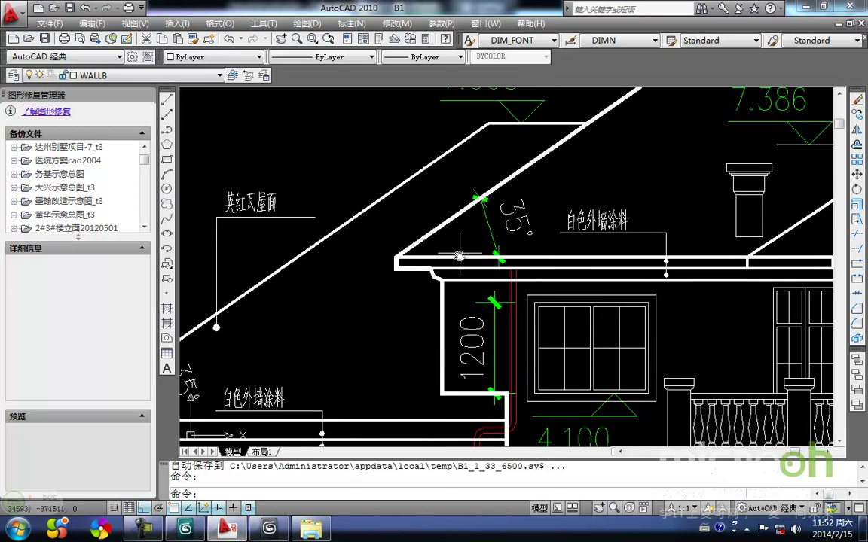
mouse_move(455, 277)
middle_mouse_down()
mouse_move(359, 304)
mouse_move(371, 321)
middle_mouse_up()
scroll(347, 323, "down", 3)
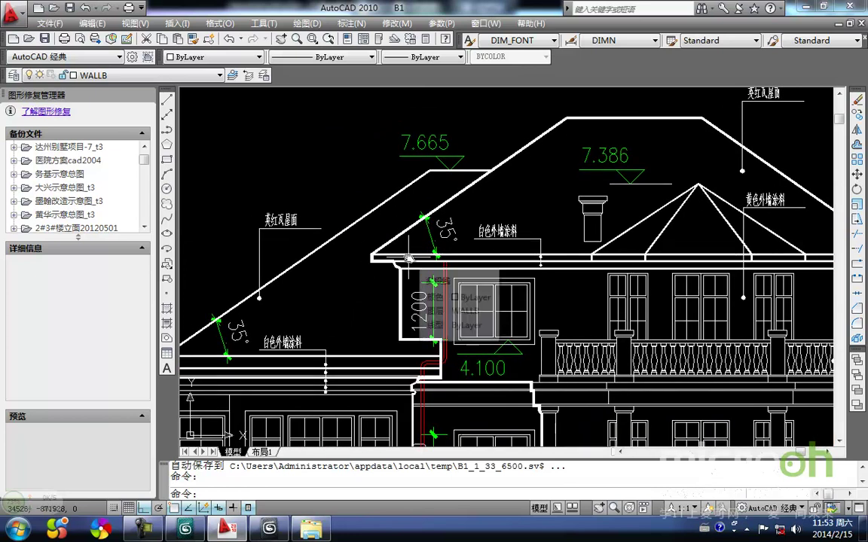
scroll(407, 258, "down", 2)
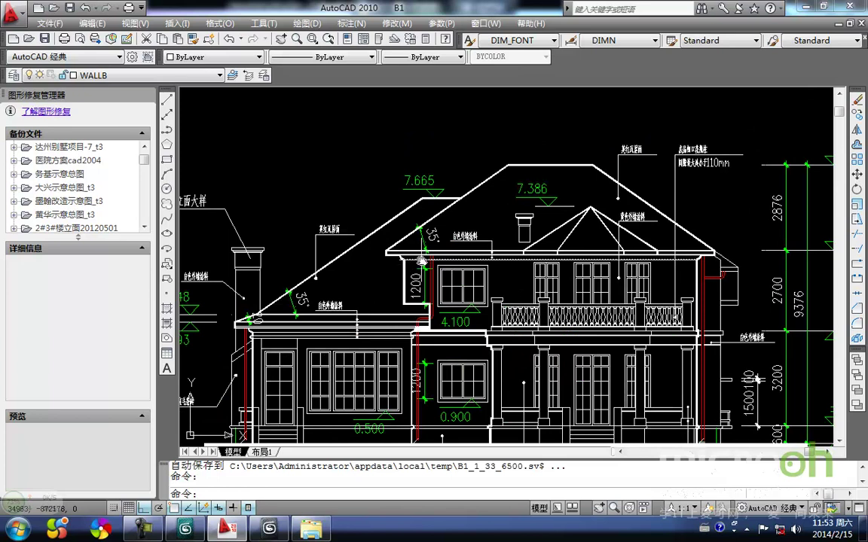
scroll(400, 263, "up", 3)
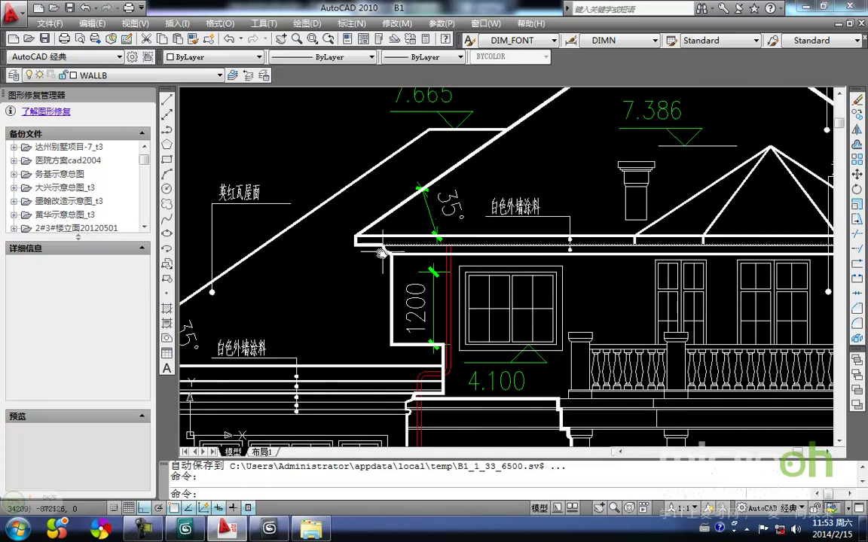
Step: Switch to 3ds Max, unhide the 南立面 layer and hide the 北立面 layer
left_click(186, 530)
scroll(390, 342, "down", 4)
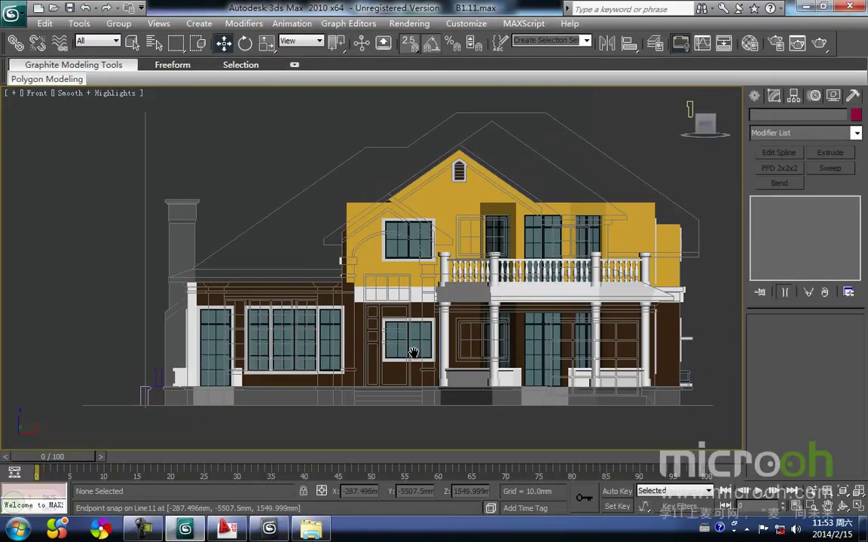
middle_click_drag(390, 341, 453, 392, "alt")
scroll(379, 327, "down", 4)
scroll(379, 328, "up", 2)
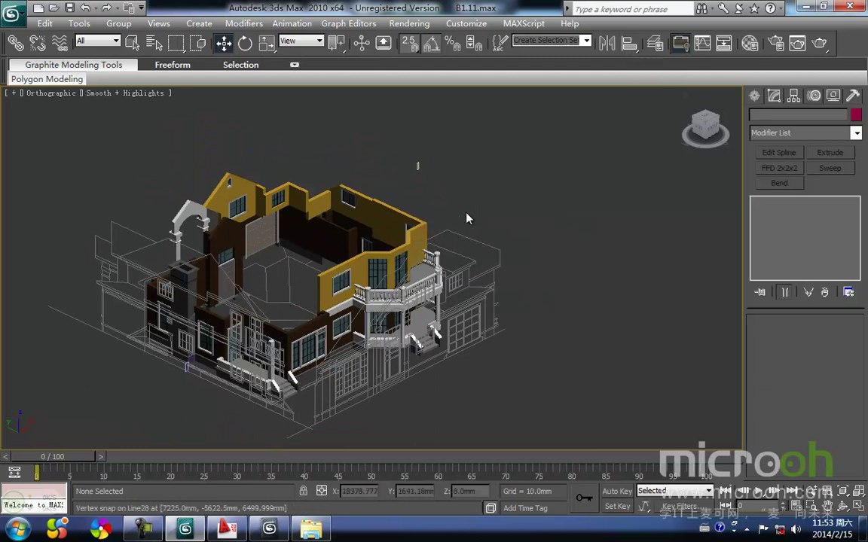
left_click(655, 45)
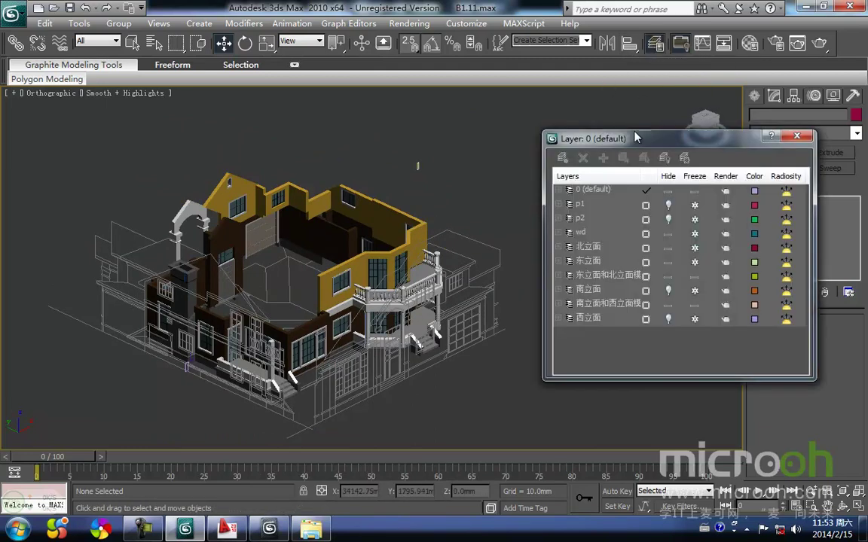
left_click(668, 290)
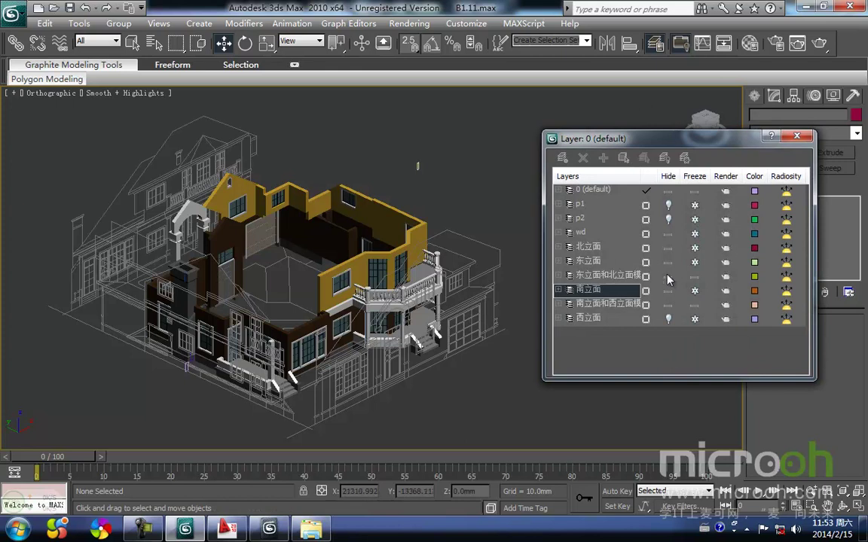
left_click(667, 248)
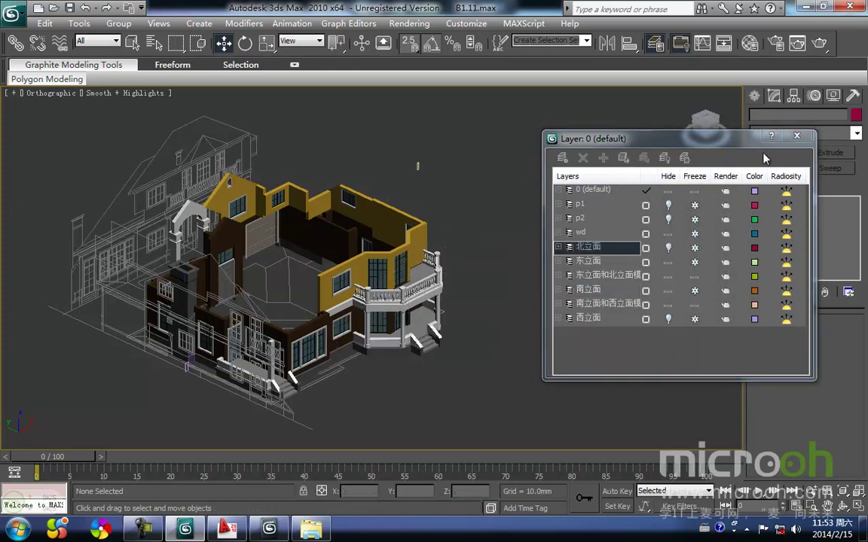
left_click(796, 138)
Step: Hide the model layer for the east and north elevations (东立面和北立面模)
middle_click_drag(464, 268, 449, 295)
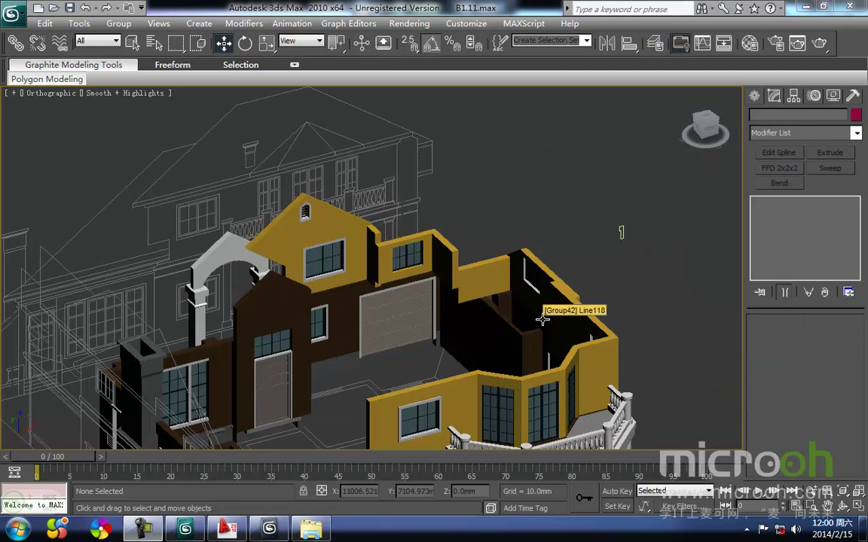
mouse_move(515, 285)
middle_mouse_down()
mouse_move(486, 223)
mouse_move(509, 277)
middle_mouse_up()
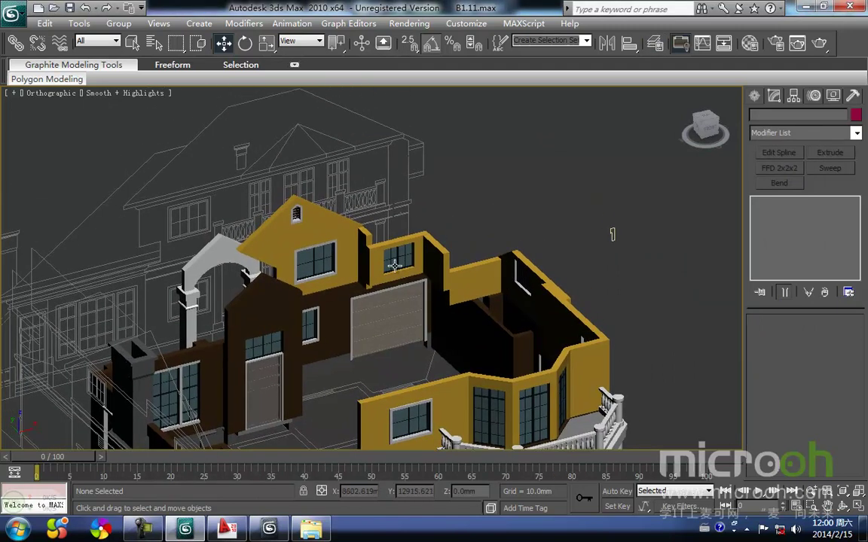
scroll(406, 265, "down", 2)
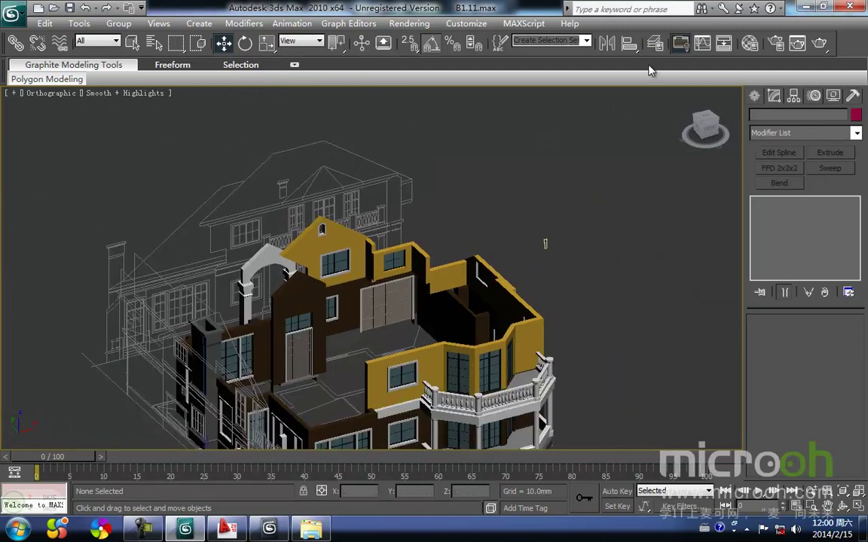
left_click(655, 43)
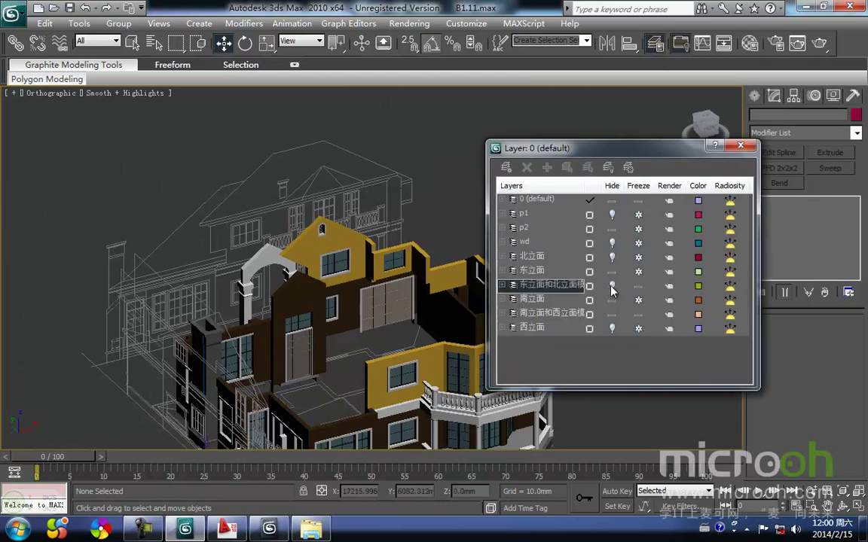
left_click(611, 286)
left_click(740, 146)
Step: Display the front view in wireframe and hide the modelled geometry around the elevation's right-hand main roof eave
middle_click_drag(388, 314, 370, 315, "alt")
key("f")
key("z")
scroll(324, 298, "up", 5)
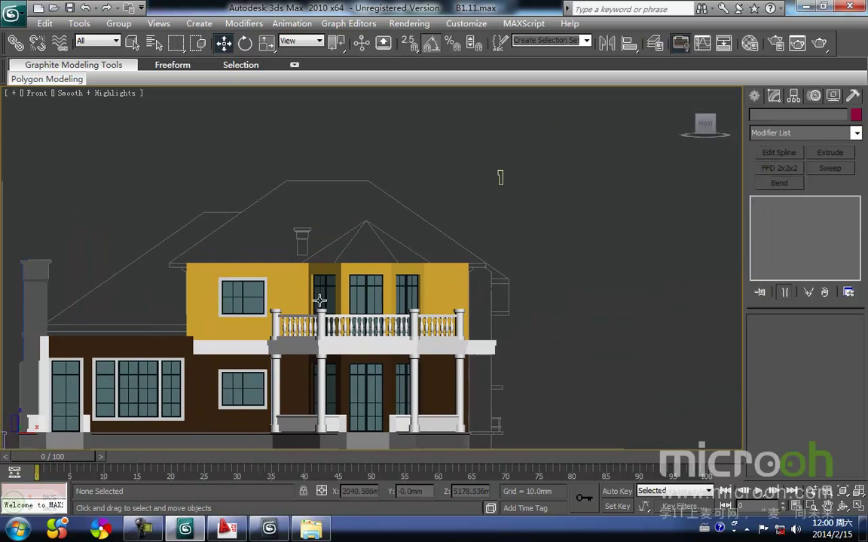
key("F3")
middle_click_drag(504, 300, 398, 318)
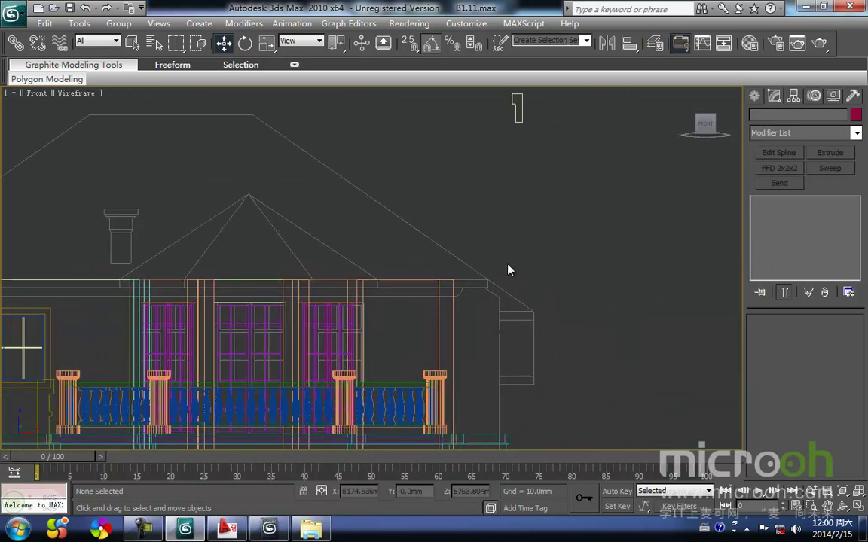
middle_click_drag(467, 309, 446, 319)
scroll(446, 317, "up", 2)
scroll(447, 317, "down", 3)
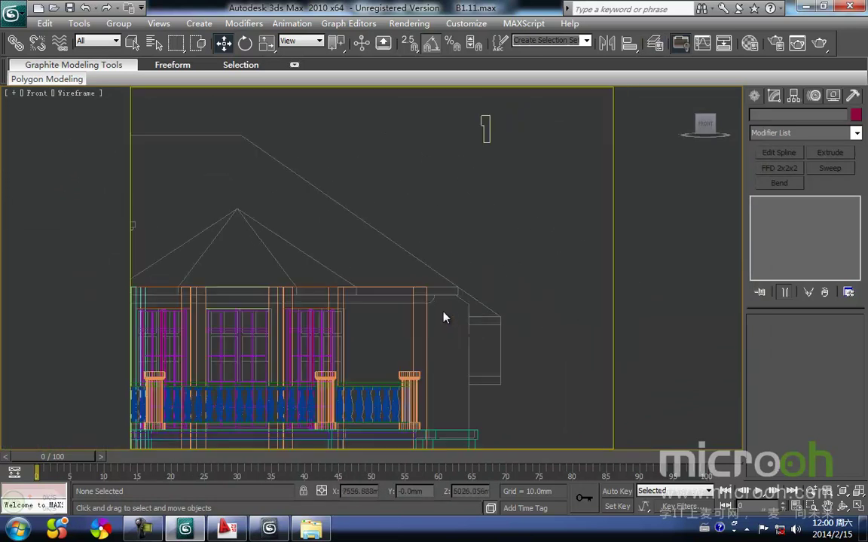
key("shift+f")
scroll(448, 305, "up", 3)
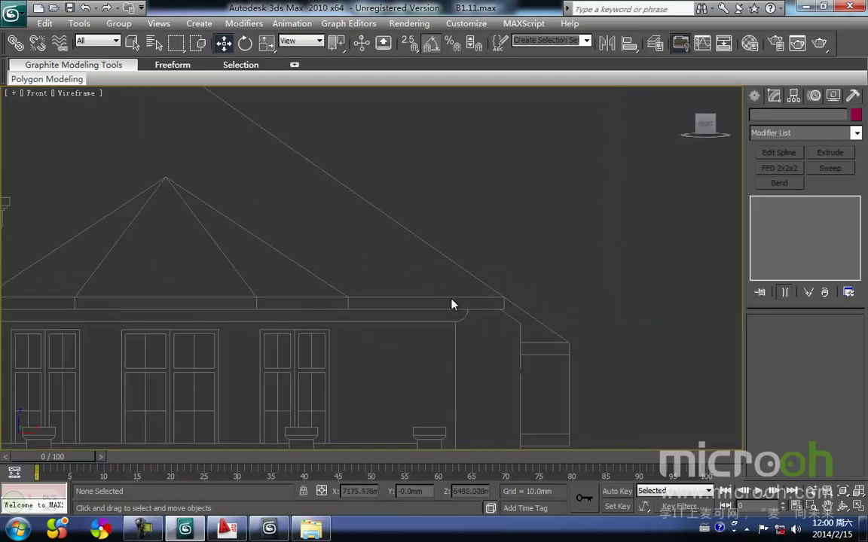
Step: Draw an open snapped line along the straight edges of the right eave, from the cove's outer end round to its lower end
right_click(490, 344, "ctrl")
left_click(508, 291)
scroll(455, 345, "up", 2)
middle_click_drag(455, 346, 384, 348)
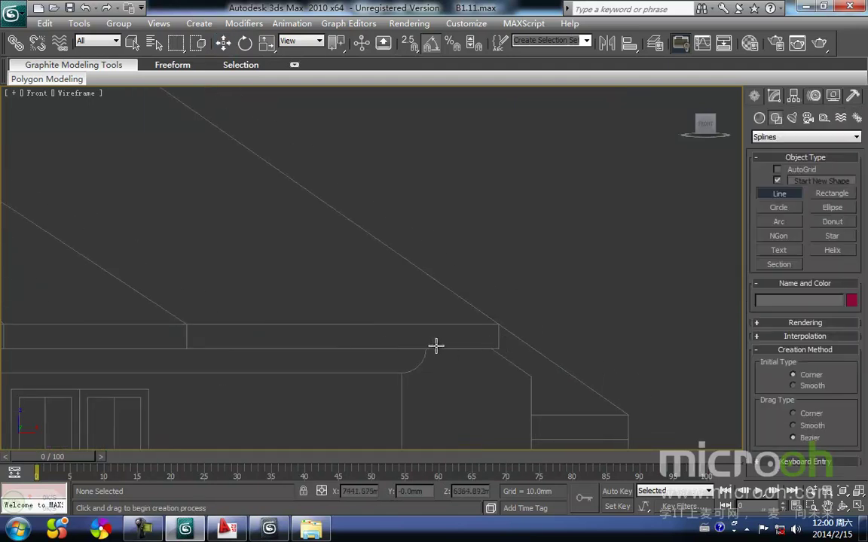
left_click(426, 349)
left_click(498, 349)
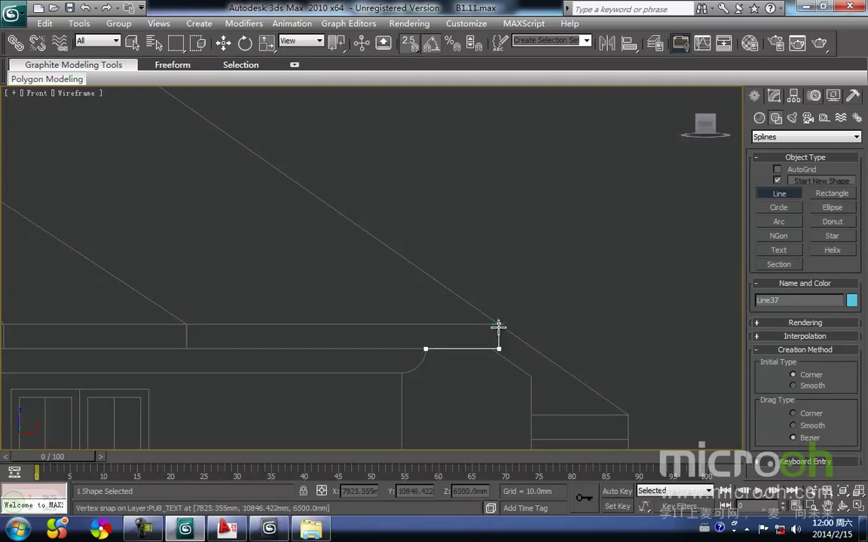
left_click(498, 325)
left_click(401, 325)
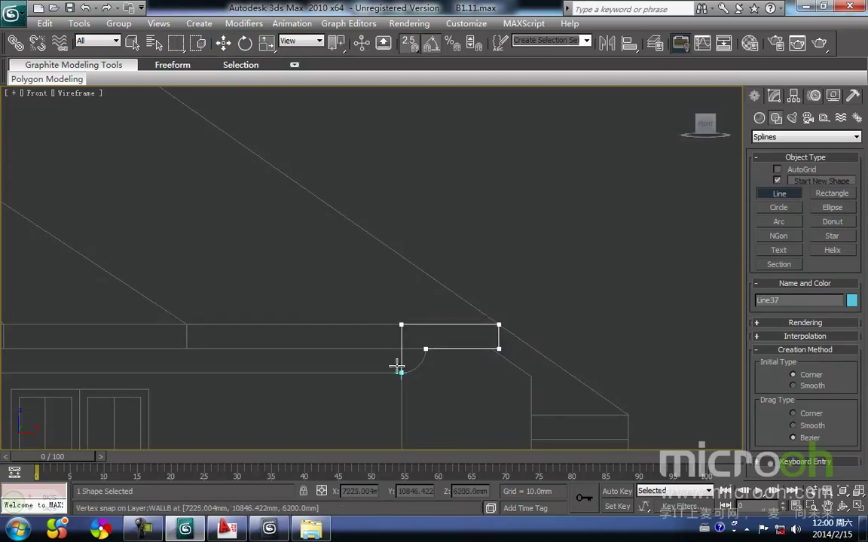
left_click(399, 372)
right_click(447, 391)
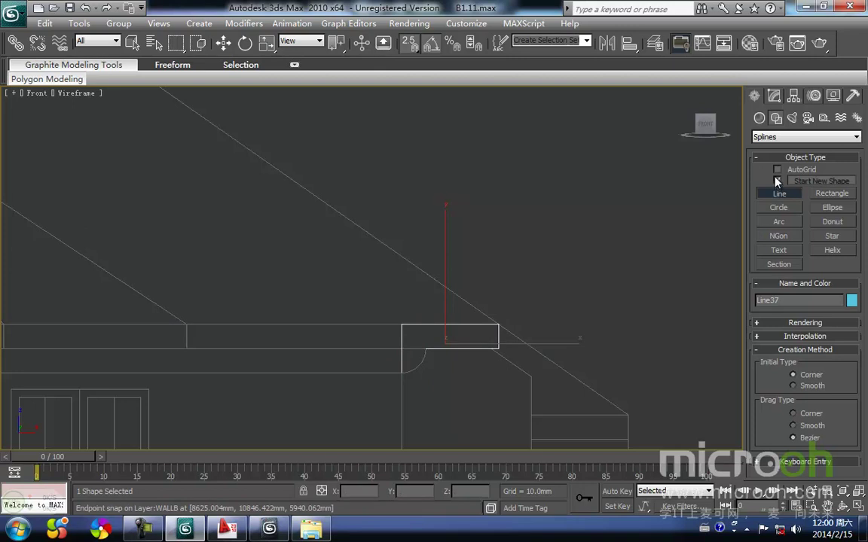
Step: Add a quarter arc of about 150 mm radius to the same shape, tracing the cove between the line's two ends
left_click(778, 222)
middle_click_drag(476, 341, 464, 345)
left_click_drag(384, 381, 413, 353)
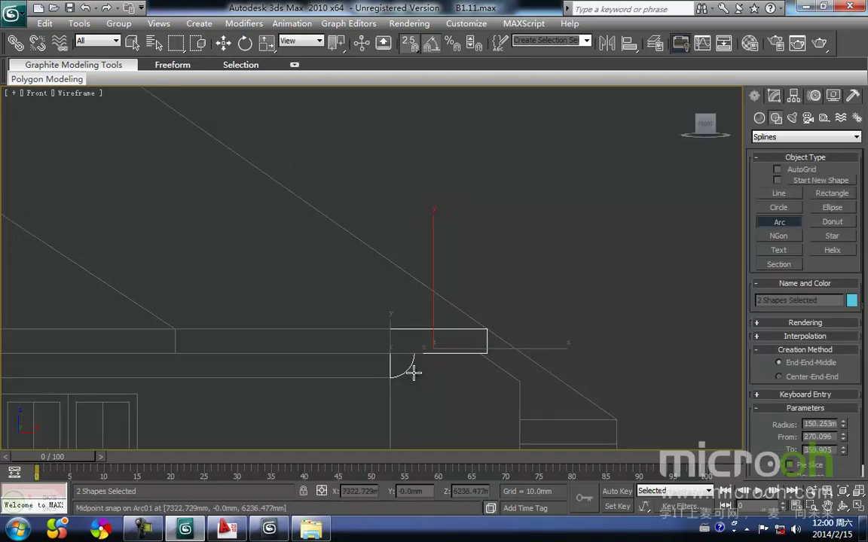
left_click(405, 369)
right_click(437, 387)
left_click(436, 388)
key("1")
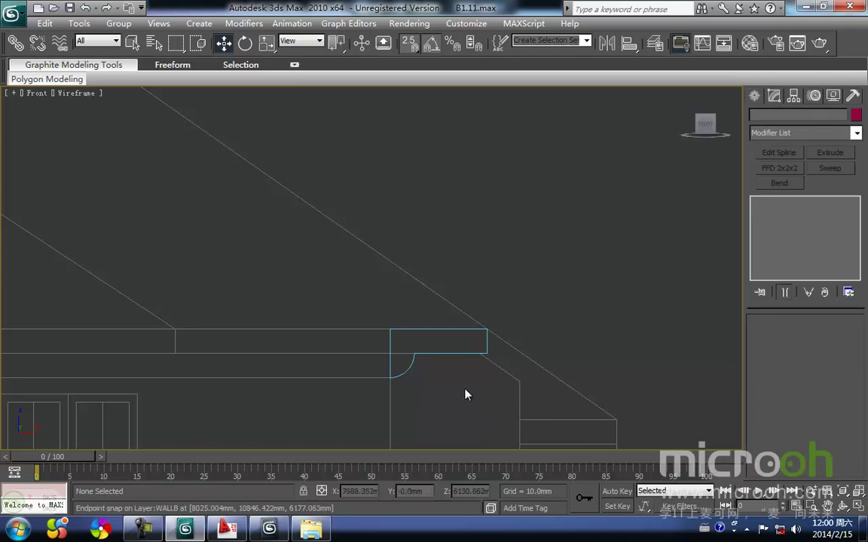
Step: Weld all vertices of the eave profile to join its line and arc into one spline
left_click_drag(437, 342, 437, 338)
middle_click_drag(437, 338, 426, 348)
key("1")
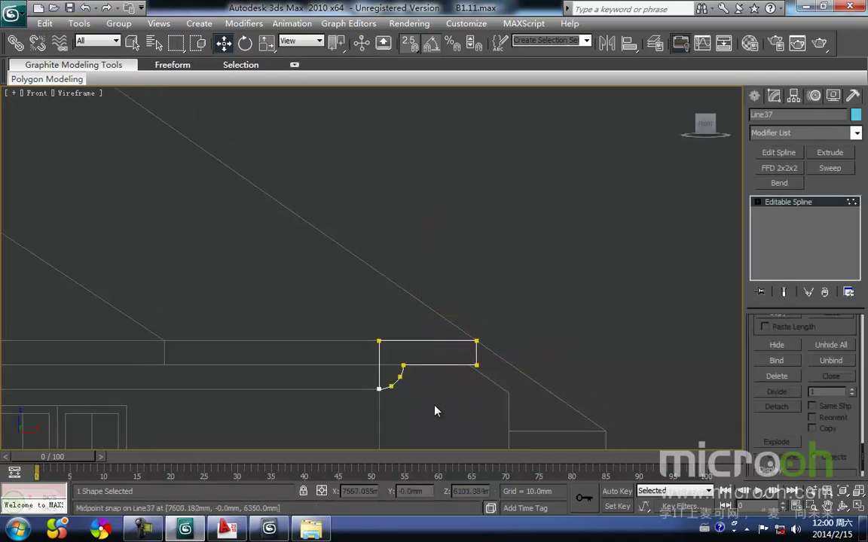
middle_click_drag(434, 408, 446, 360)
left_click_drag(568, 384, 333, 211)
right_click(384, 284)
left_click(351, 387)
middle_click_drag(436, 358, 423, 367)
key("1")
left_click(465, 377)
left_click(403, 332)
Step: In the top view, move the eave profile along Y to -6775 mm, beside the front bay balcony
middle_click_drag(365, 302, 457, 258)
key("t")
key("z")
middle_click_drag(363, 286, 393, 250)
scroll(395, 247, "down", 10)
scroll(392, 284, "down", 3)
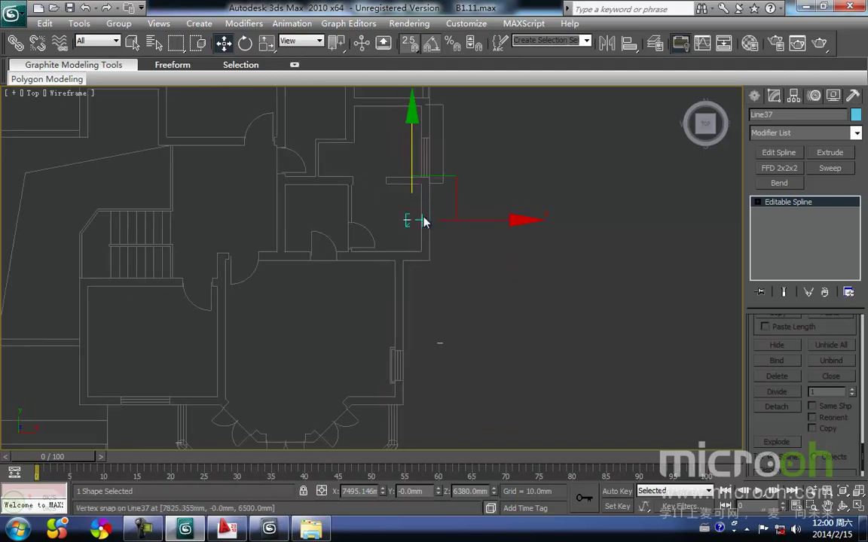
left_click_drag(411, 159, 412, 377)
middle_click_drag(404, 334, 461, 201)
middle_click_drag(403, 264, 404, 269)
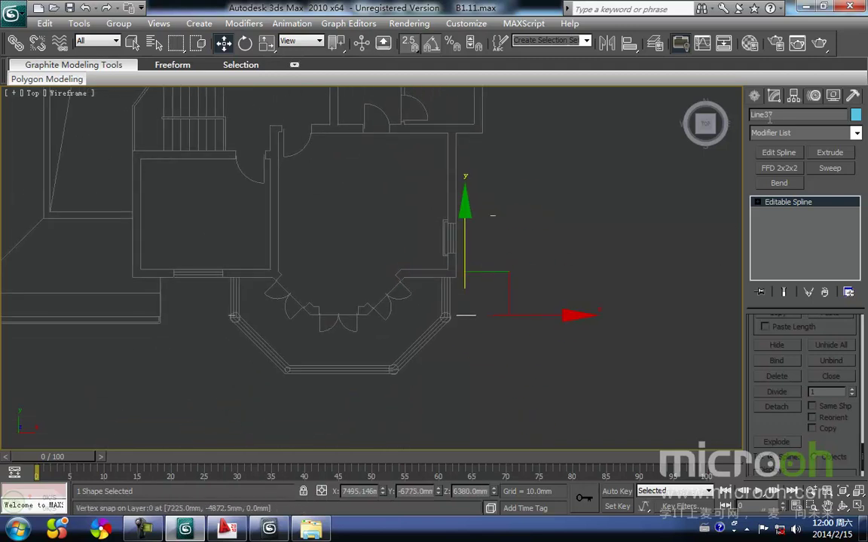
Step: Trace the floor plan's outer front wall with a snapped line, following the bay and continuing up both side walls, in the same shape
left_click(754, 95)
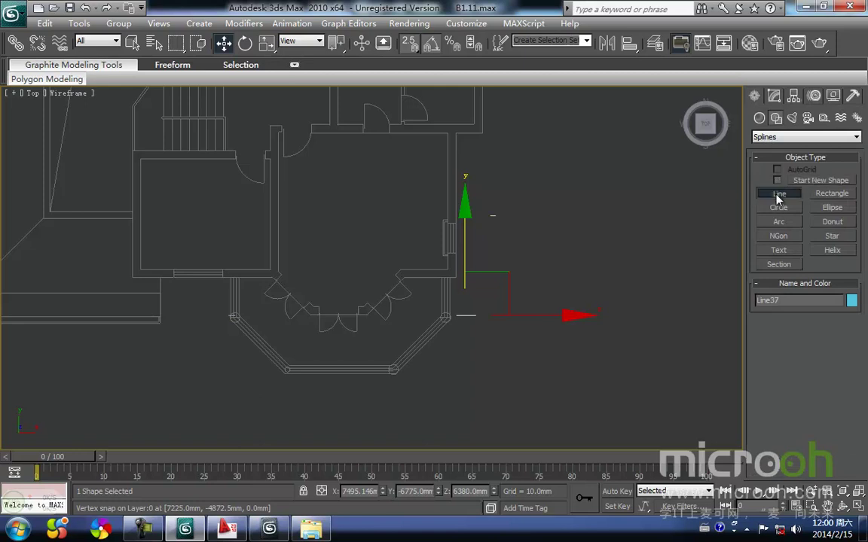
left_click(778, 195)
middle_click_drag(246, 279, 247, 309)
left_click(218, 179)
left_click(224, 301)
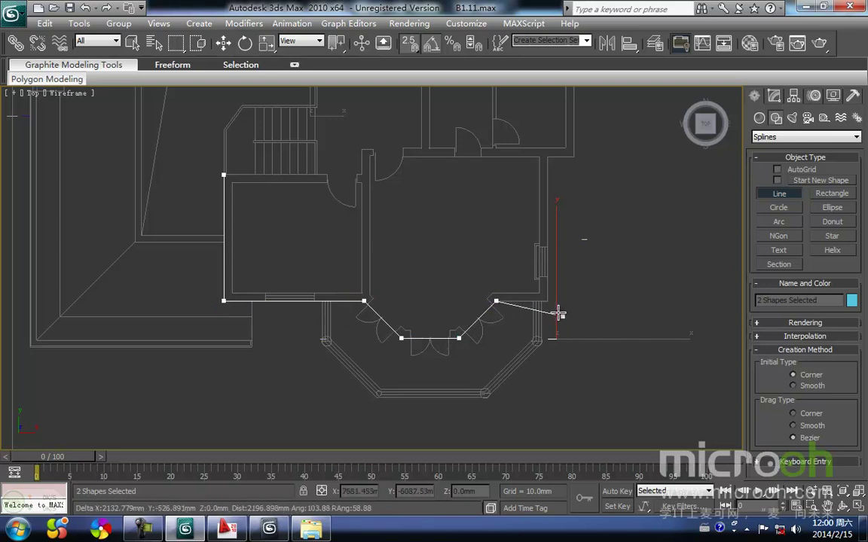
right_click(600, 257)
right_click(475, 355)
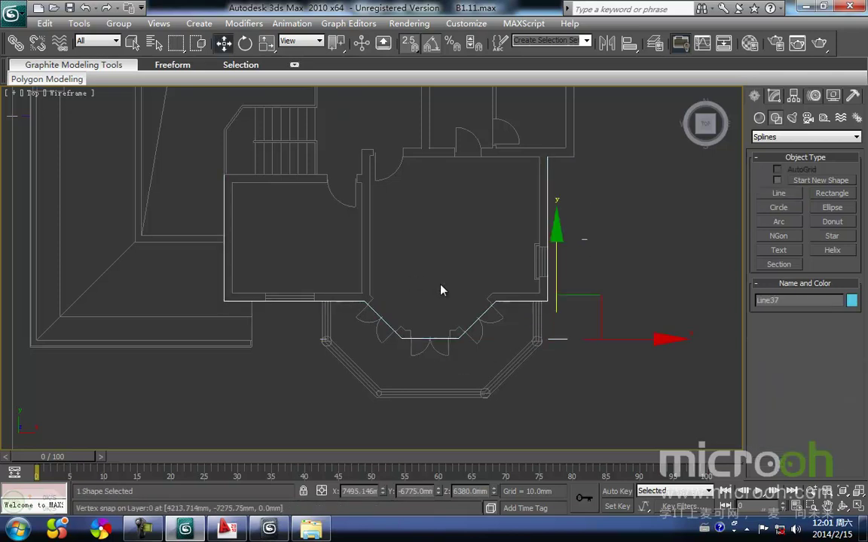
Step: Examine the height and position of the traced wall path relative to the eave profile in front and orthographic views
middle_click_drag(447, 284, 399, 307)
key("f")
scroll(377, 324, "down", 5)
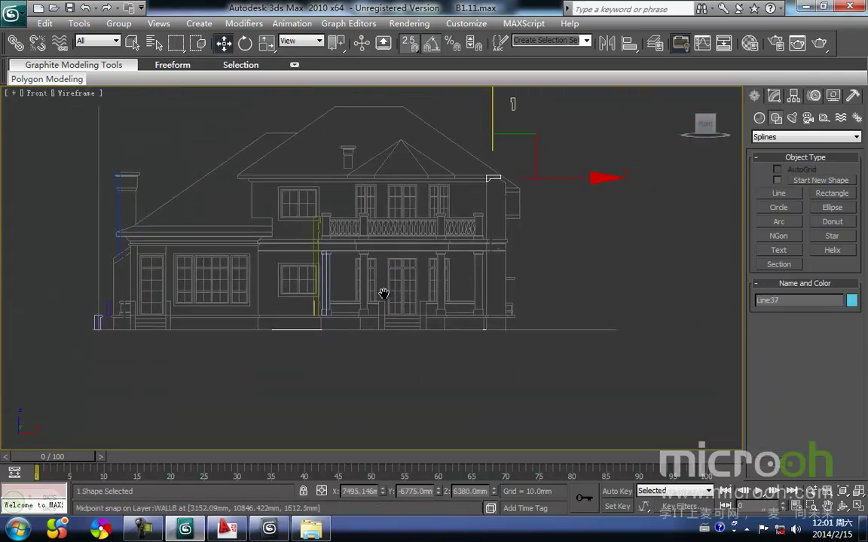
middle_click_drag(446, 255, 397, 378)
left_click_drag(443, 253, 403, 308)
middle_click_drag(424, 352, 426, 240)
middle_click_drag(354, 333, 395, 364)
middle_click_drag(471, 400, 359, 322)
scroll(359, 322, "up", 2)
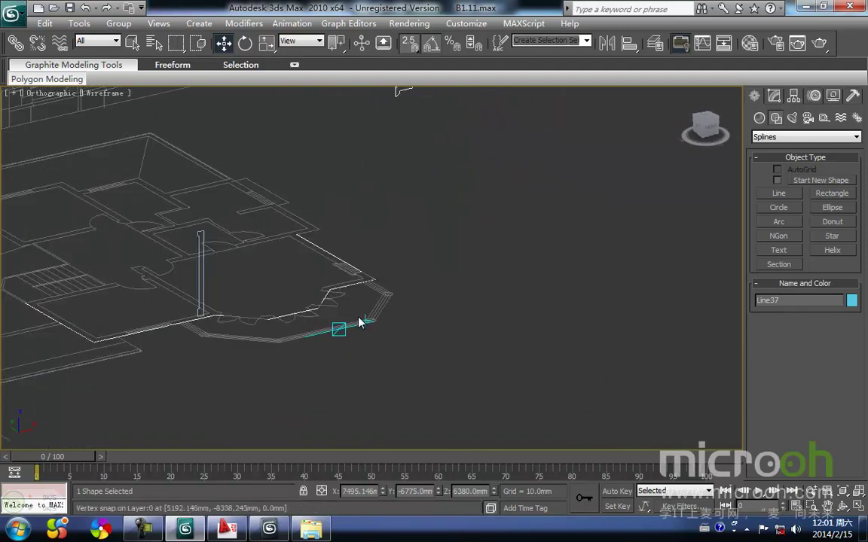
middle_click_drag(326, 287, 317, 324)
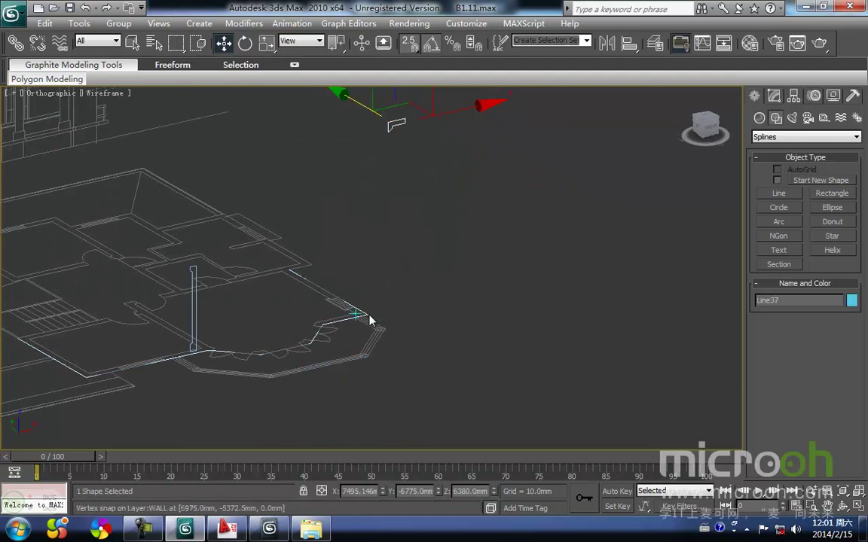
Step: Detach the traced wall path spline from the eave profile as a separate shape named Shape03
left_click(774, 96)
left_click(758, 202)
left_click(791, 234)
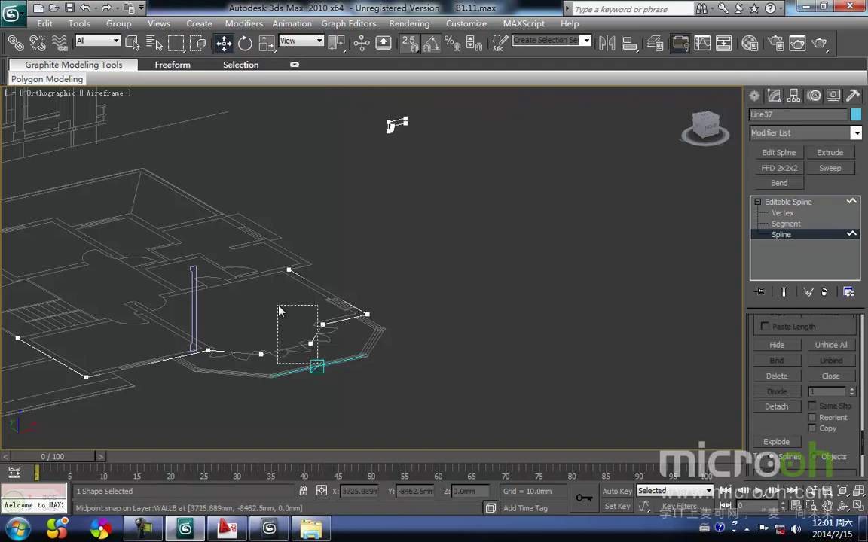
left_click_drag(287, 326, 286, 322)
mouse_move(864, 446)
left_mouse_down()
mouse_move(865, 464)
mouse_move(865, 441)
left_mouse_up()
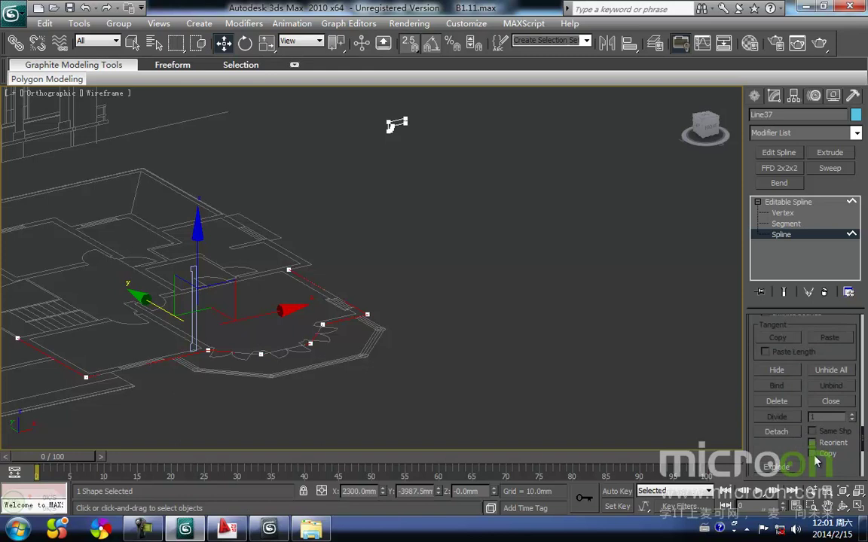
left_click(777, 432)
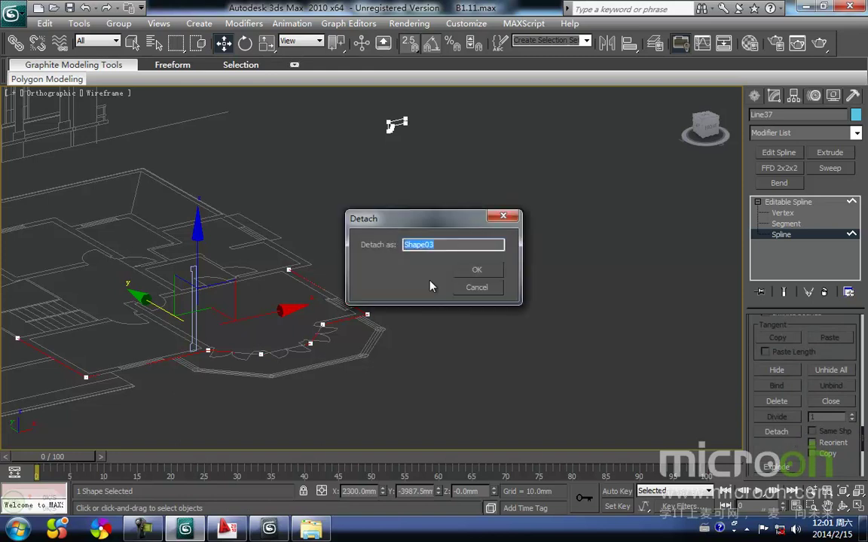
left_click(483, 271)
middle_click_drag(405, 323, 414, 339)
key("1")
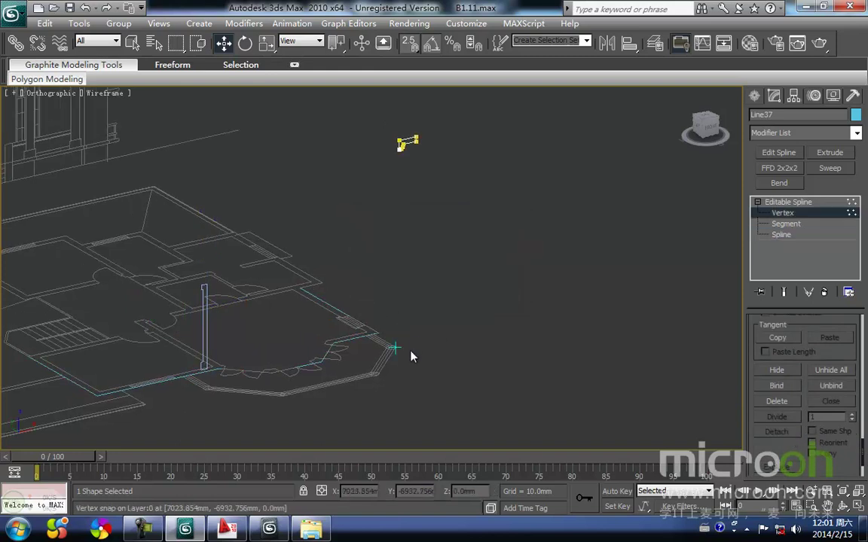
middle_click_drag(399, 278, 393, 295)
key("1")
Step: Center the pivot of the detached wall path on the object, affecting only the pivot
left_click(397, 307)
left_click_drag(391, 375, 366, 312)
key("f")
scroll(413, 257, "down", 5)
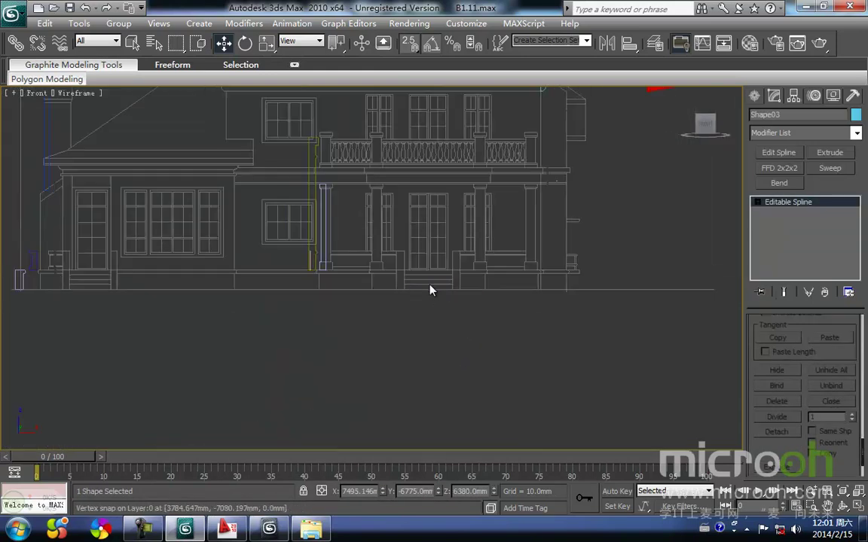
middle_click_drag(437, 279, 423, 307)
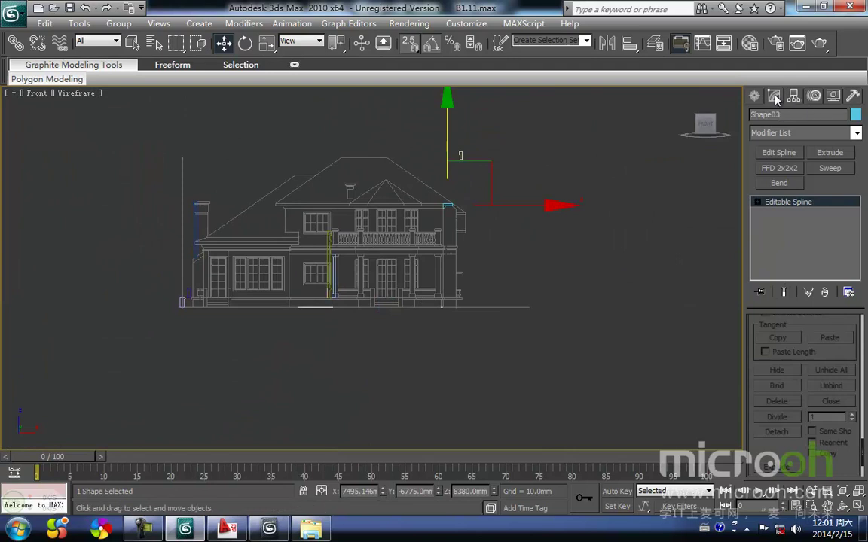
left_click(794, 95)
left_click(805, 181)
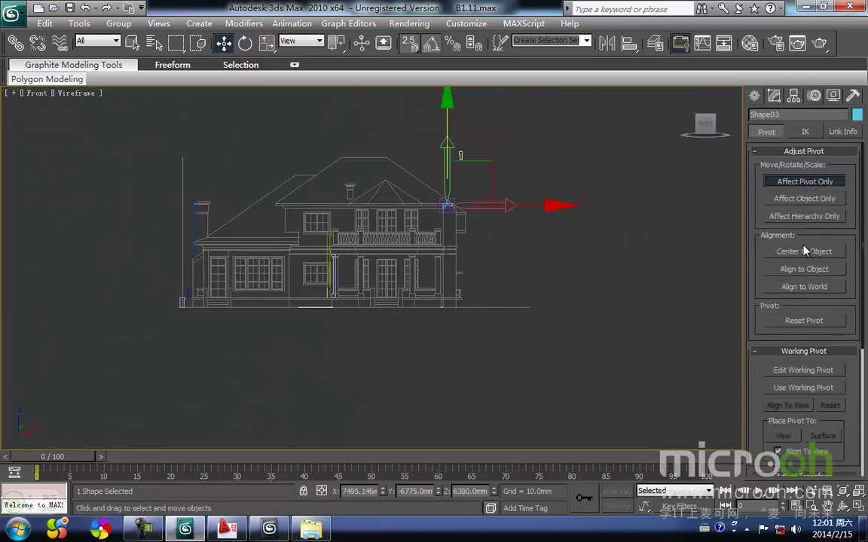
left_click(804, 251)
left_click(804, 182)
middle_click_drag(349, 226, 362, 287)
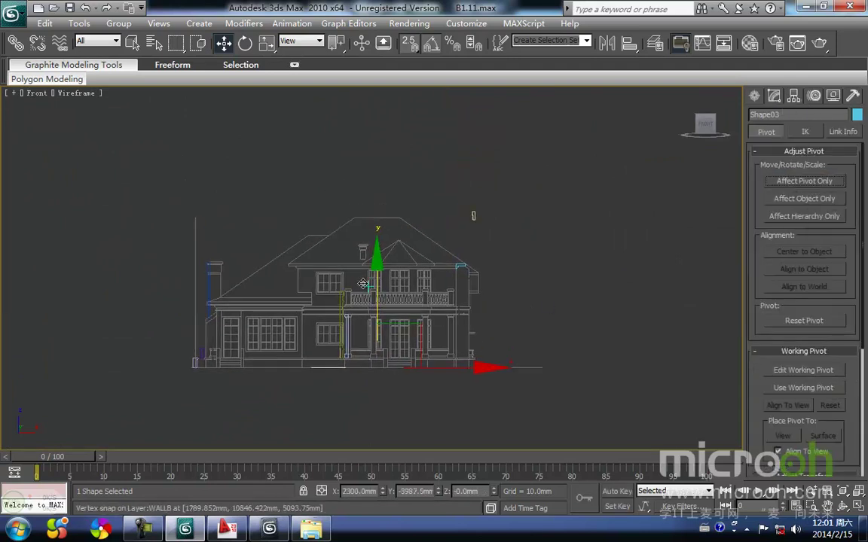
Step: In the front view, raise the wall path with snapping to the eave profile's lower edge, at about Z 6200 mm
scroll(300, 258, "up", 3)
scroll(553, 299, "up", 4)
middle_click_drag(554, 300, 385, 284)
left_click_drag(439, 289, 439, 320)
middle_click_drag(517, 322, 300, 276)
scroll(300, 277, "down", 3)
scroll(562, 271, "up", 3)
middle_click_drag(562, 272, 430, 290)
key("space")
left_click(490, 303)
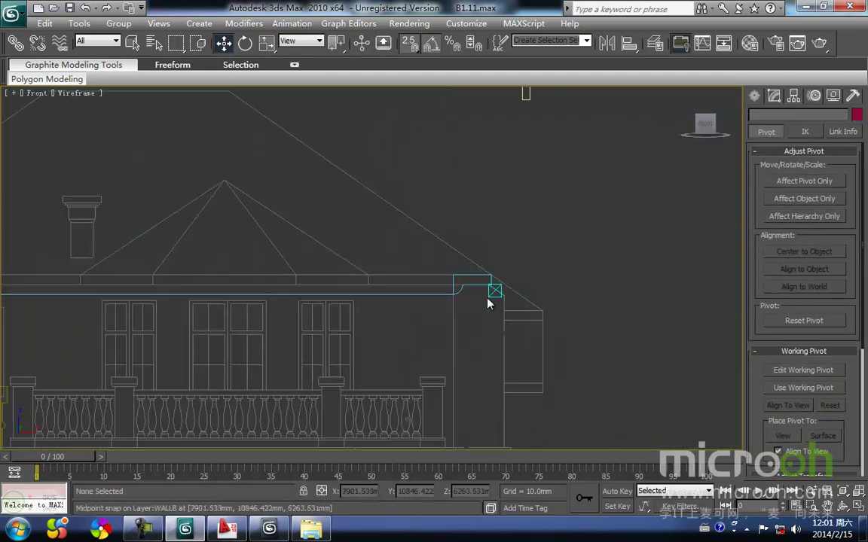
Step: Bring the hidden villa model back into view and keep the raised wall path selected
left_click(491, 281)
middle_click_drag(417, 341, 438, 285)
left_click(435, 281)
left_click(419, 239)
middle_click_drag(413, 221, 408, 236)
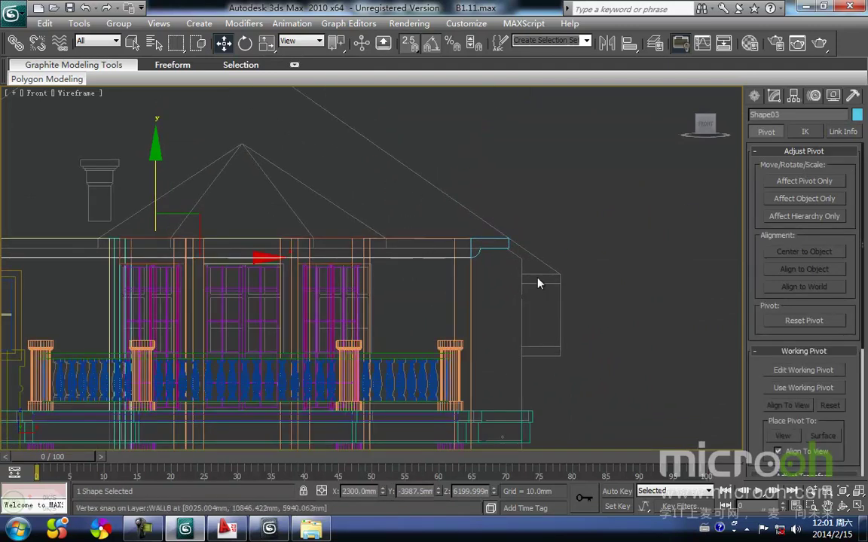
Step: Apply a Sweep modifier to the wall path, using the eave profile Line37 as its custom section
left_click(773, 99)
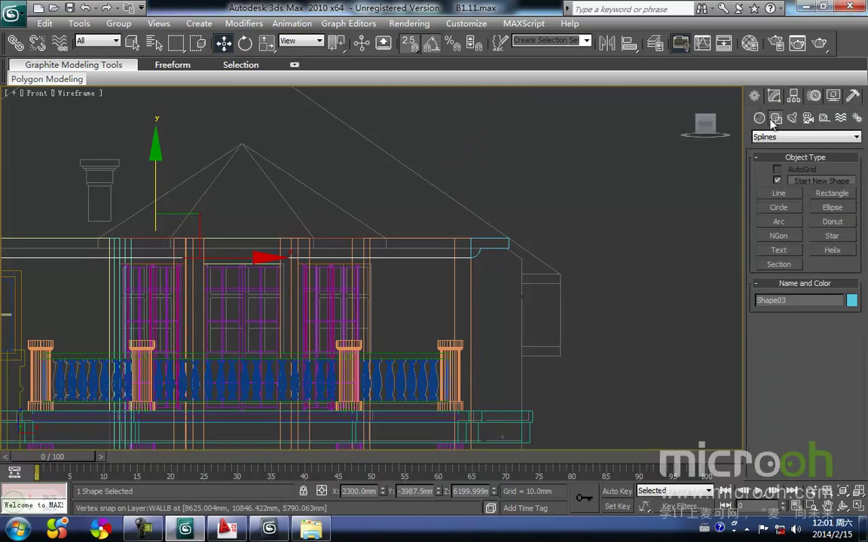
left_click(774, 99)
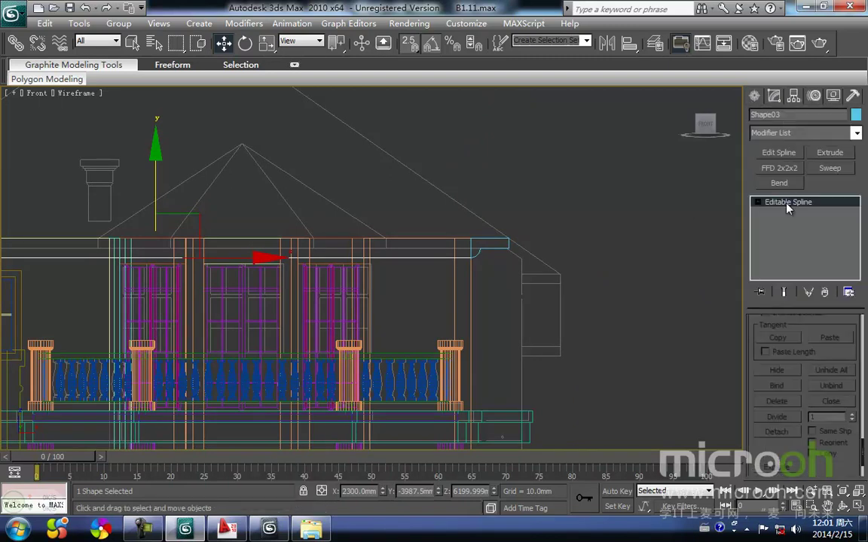
left_click(829, 168)
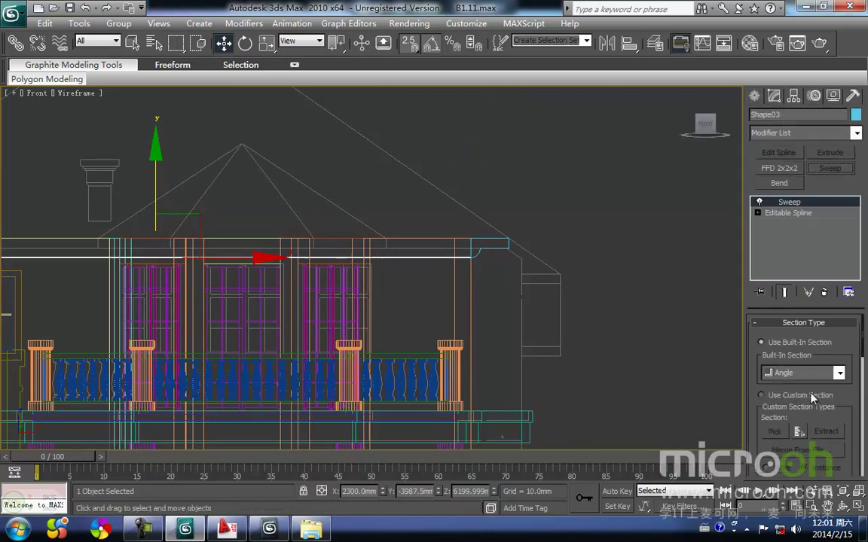
left_click(760, 395)
left_click(774, 433)
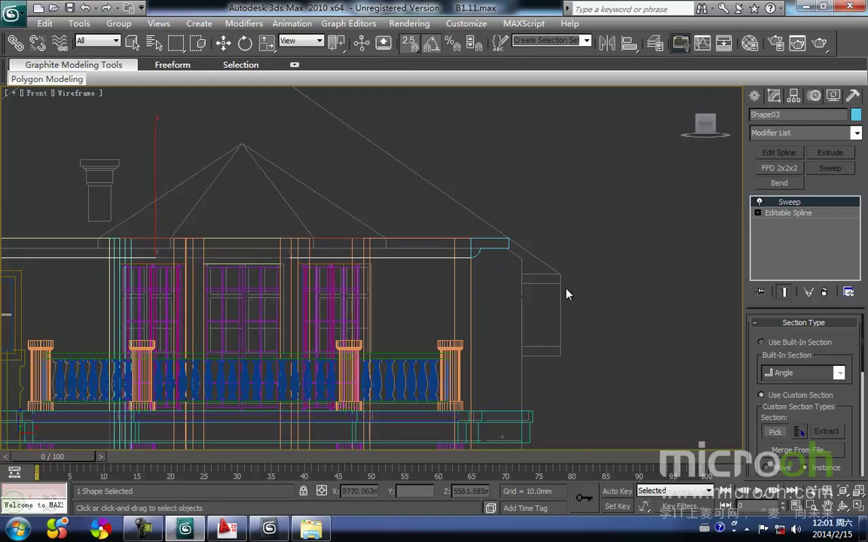
left_click(501, 249)
middle_click_drag(486, 271, 499, 276)
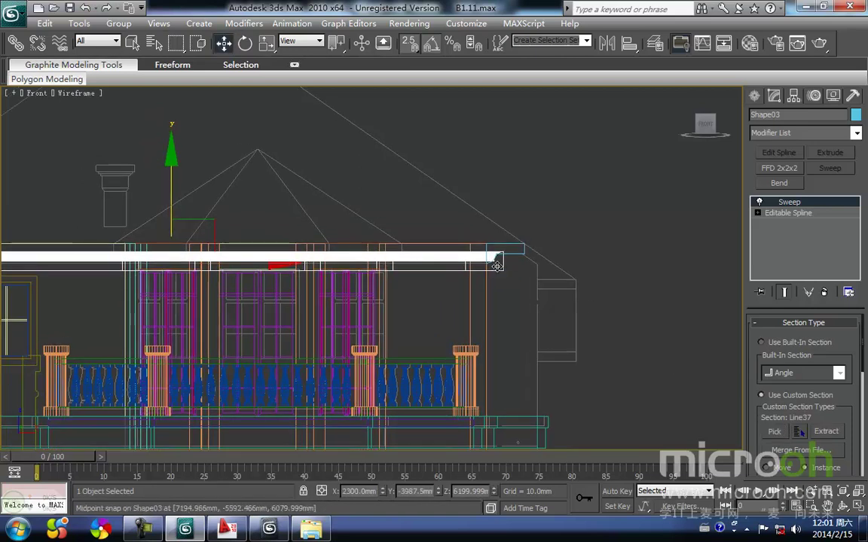
Step: Mirror the sweep section on the XZ and XY planes and set its pivot alignment to the lower-right corner
left_click_drag(863, 366, 863, 419)
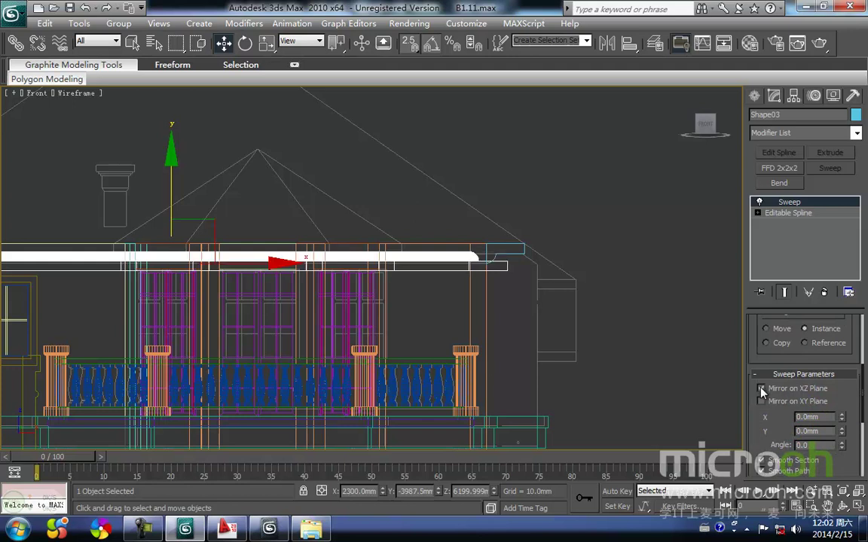
left_click(762, 401)
scroll(442, 241, "up", 3)
scroll(782, 415, "down", 4)
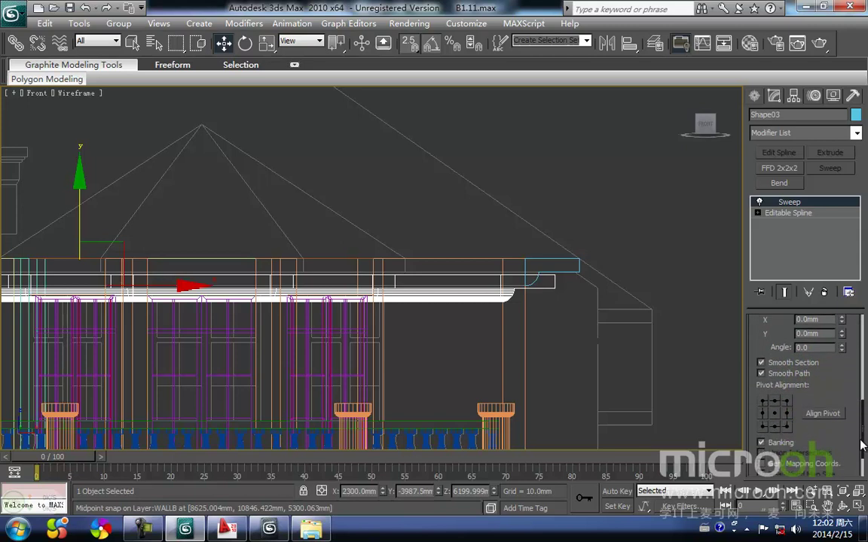
left_click(773, 403)
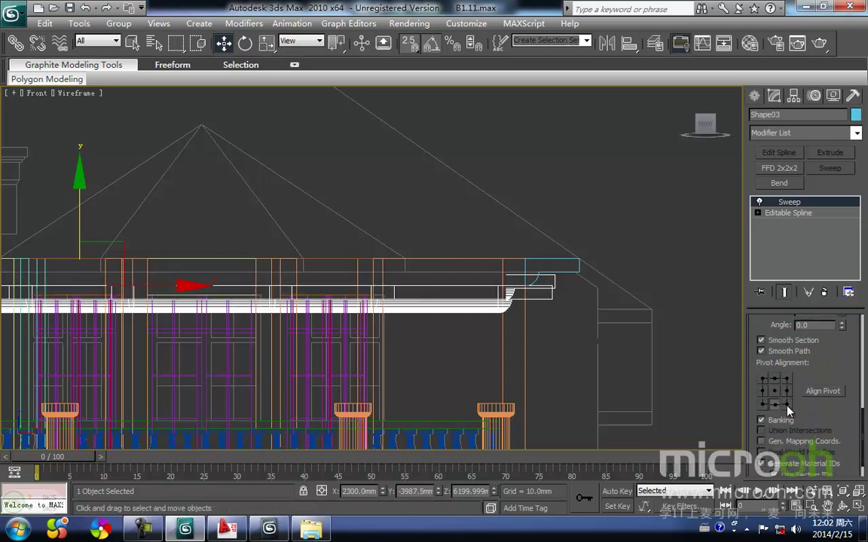
left_click(787, 407)
Step: Raise the swept eave with snapping to Z 6500 mm, level with the top of the eave profile
middle_click_drag(570, 275, 534, 310)
key("space")
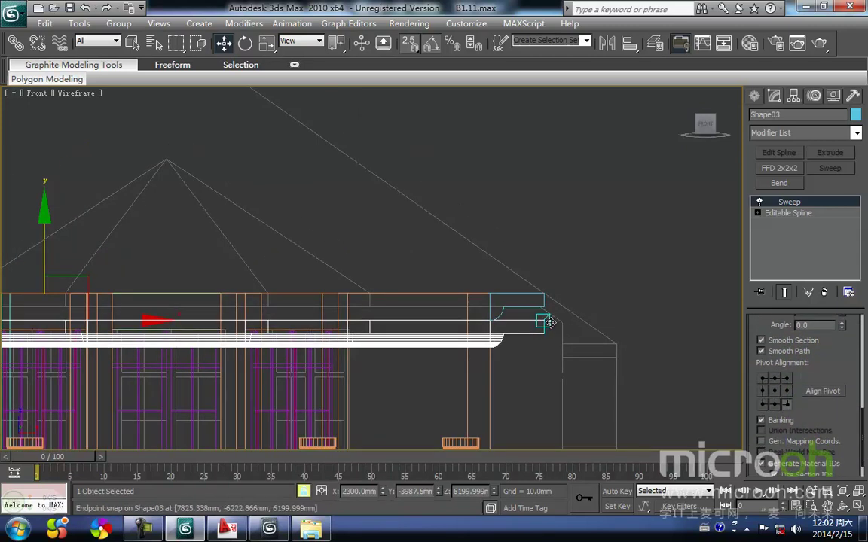
left_click_drag(545, 321, 544, 291)
scroll(452, 226, "down", 5)
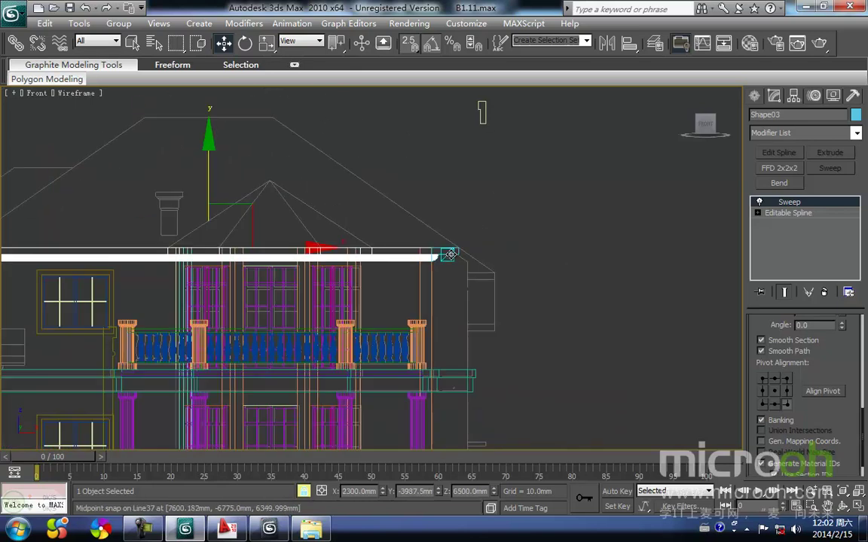
Step: Turn off Smooth Section and Smooth Path for the swept eave, inspecting it shaded from several angles
key("F3")
scroll(428, 226, "down", 3)
mouse_move(387, 280)
middle_mouse_down("alt")
mouse_move(468, 335)
mouse_move(713, 436)
middle_mouse_up("alt")
scroll(468, 335, "up", 2)
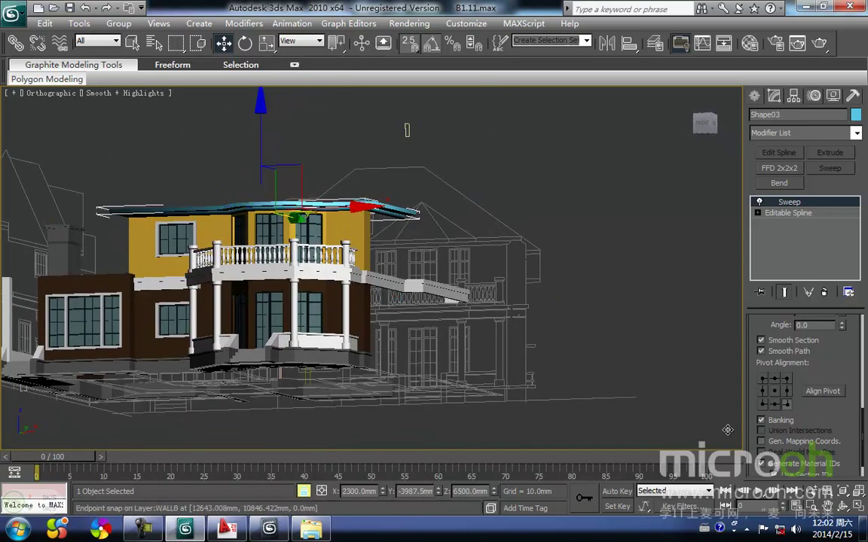
left_click(761, 354)
scroll(457, 258, "down", 3)
mouse_move(457, 257)
middle_mouse_down("alt")
mouse_move(492, 306)
mouse_move(539, 317)
middle_mouse_up("alt")
middle_click_drag(255, 174, 324, 220)
key("f")
key("z")
scroll(323, 221, "down", 2)
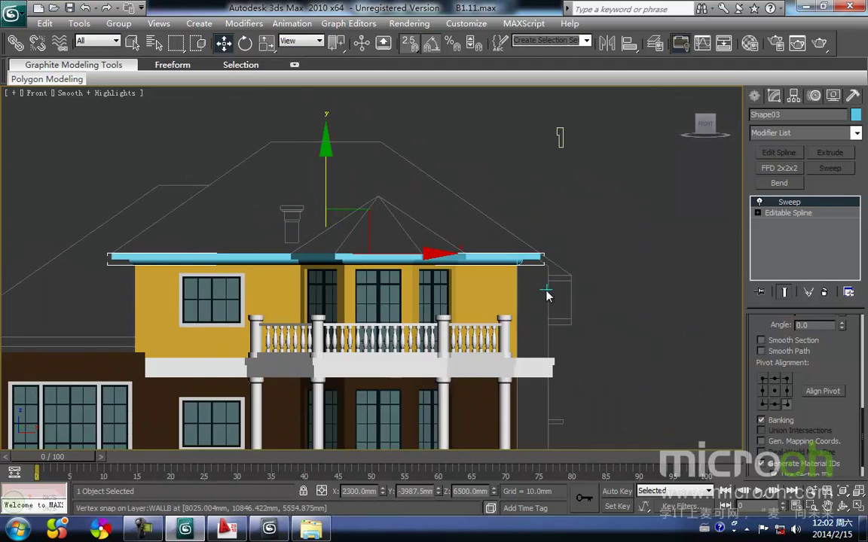
Step: Examine the eave's alignment with the CAD elevation and walls in the shaded and wireframe front view
left_click(543, 293)
middle_click_drag(528, 301, 484, 292)
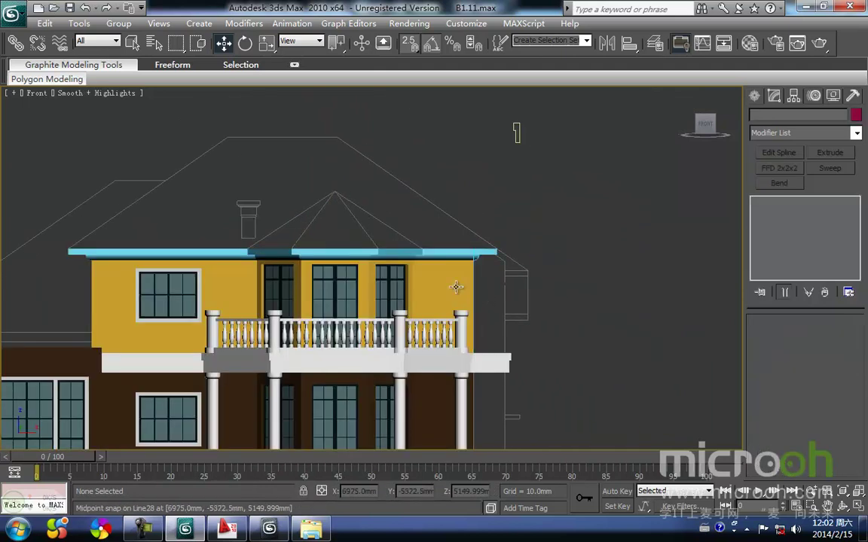
key("F3")
middle_click_drag(485, 296, 477, 284)
left_click(488, 245)
middle_click_drag(488, 244, 482, 298)
scroll(482, 298, "up", 2)
left_click(558, 297)
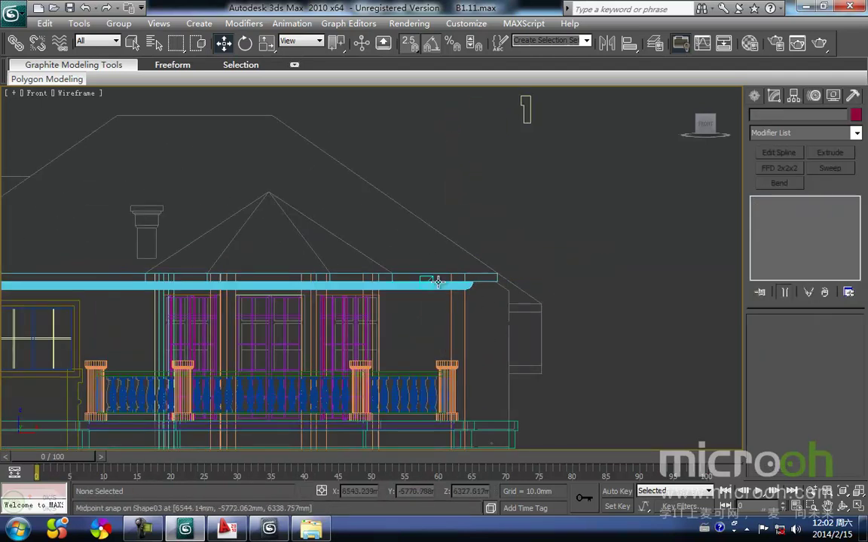
Step: Select the swept eave and name an unused material slot 装饰线条
left_click(431, 285)
key("F3")
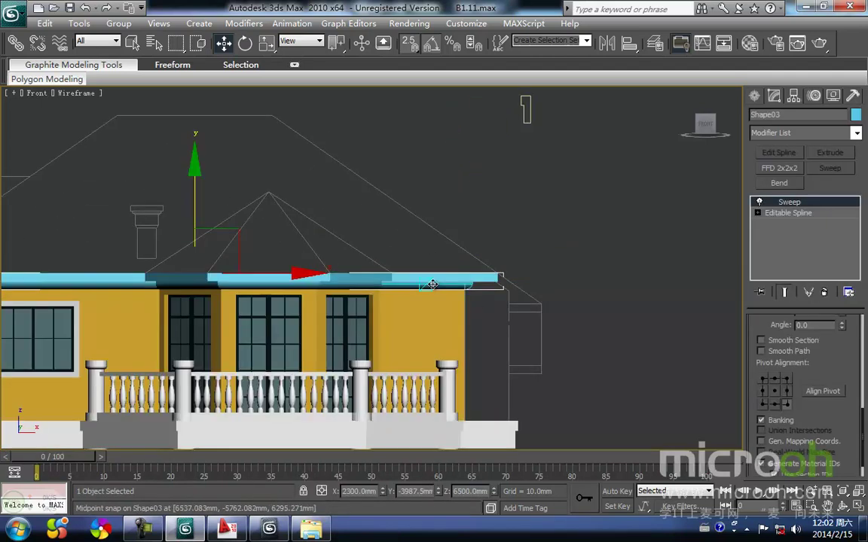
middle_click_drag(433, 284, 434, 272)
key("m")
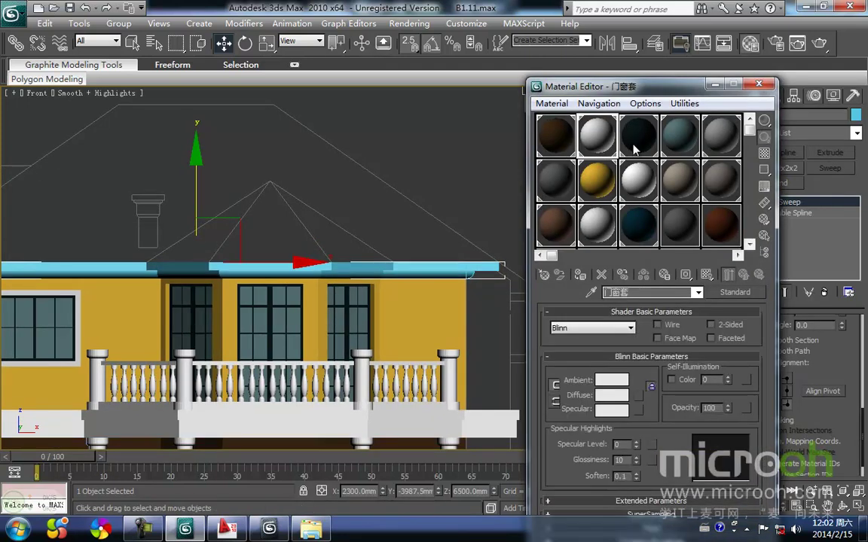
left_click(720, 143)
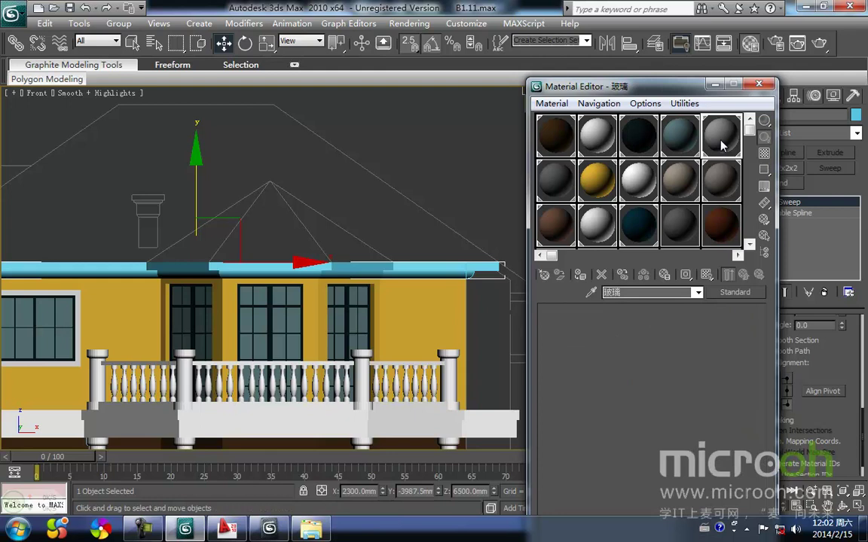
left_click(639, 179)
left_click(590, 238)
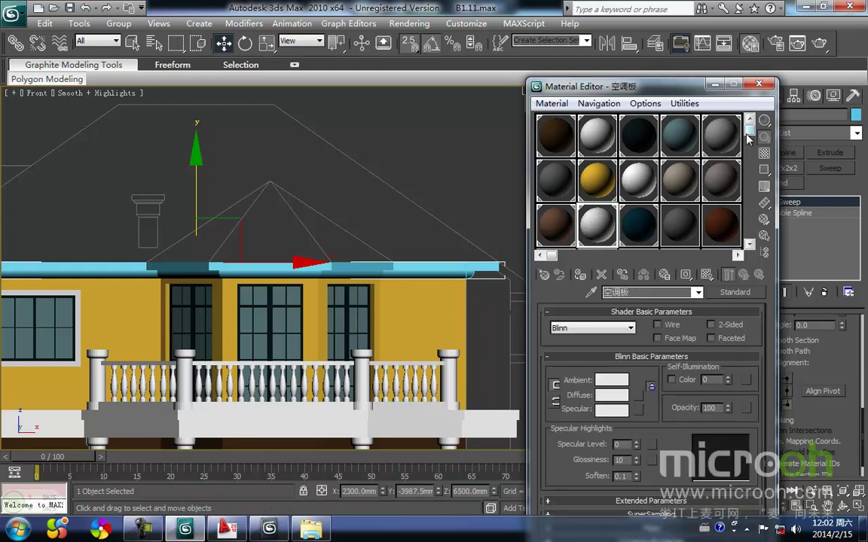
left_click_drag(750, 143, 749, 212)
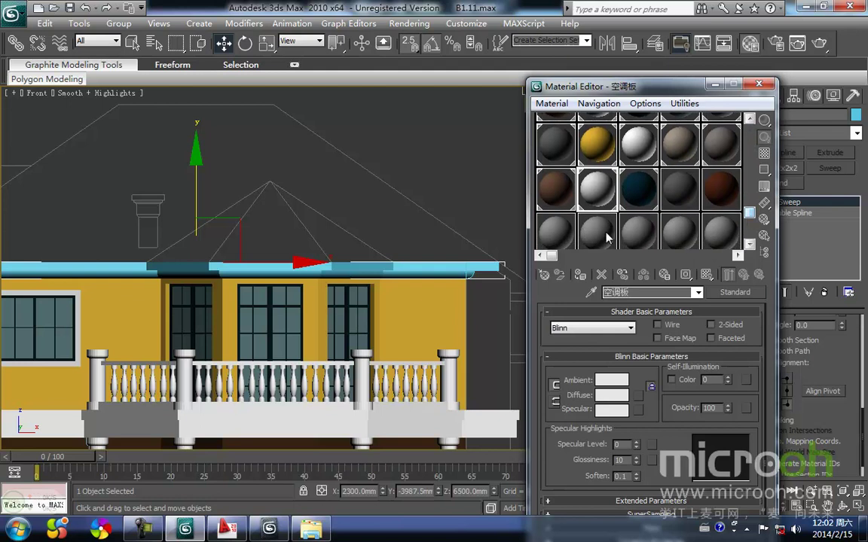
left_click(556, 238)
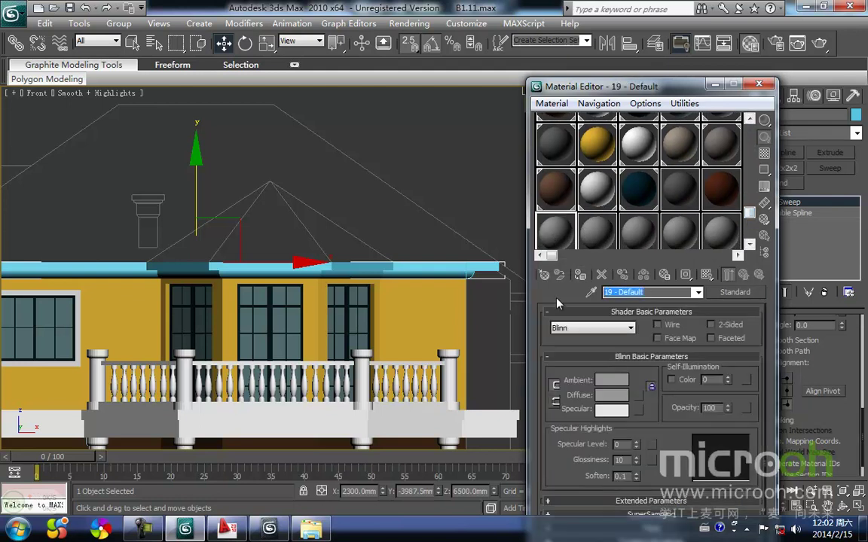
type("装饰")
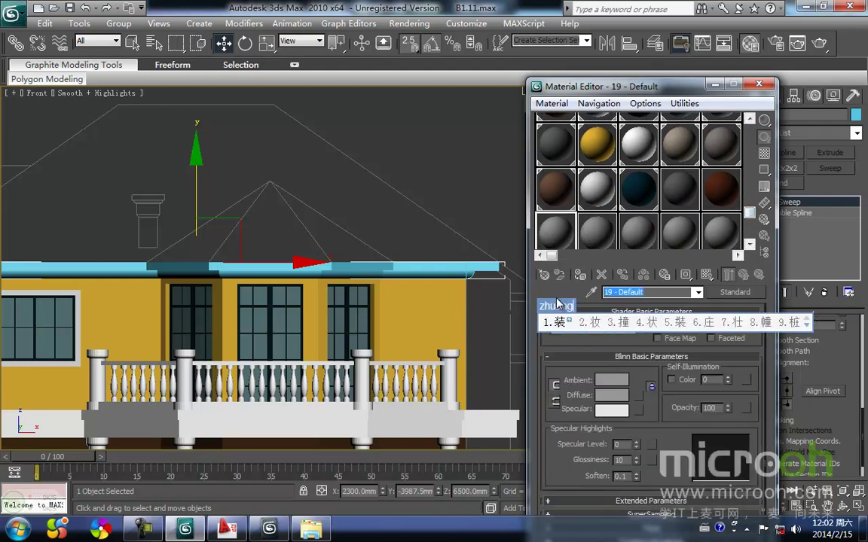
key("Return")
type("线条")
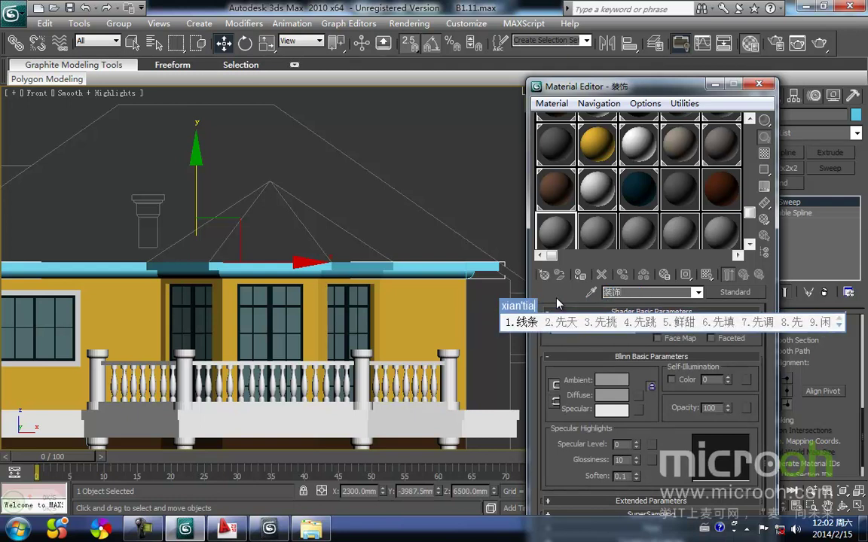
key("Return")
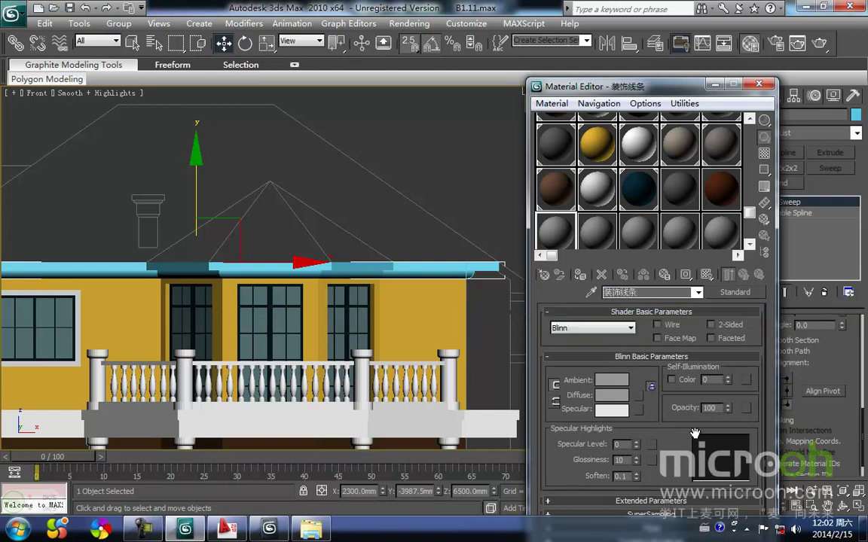
Step: Set the ambient and diffuse colors of the 装饰线条 material to white
left_click(628, 379)
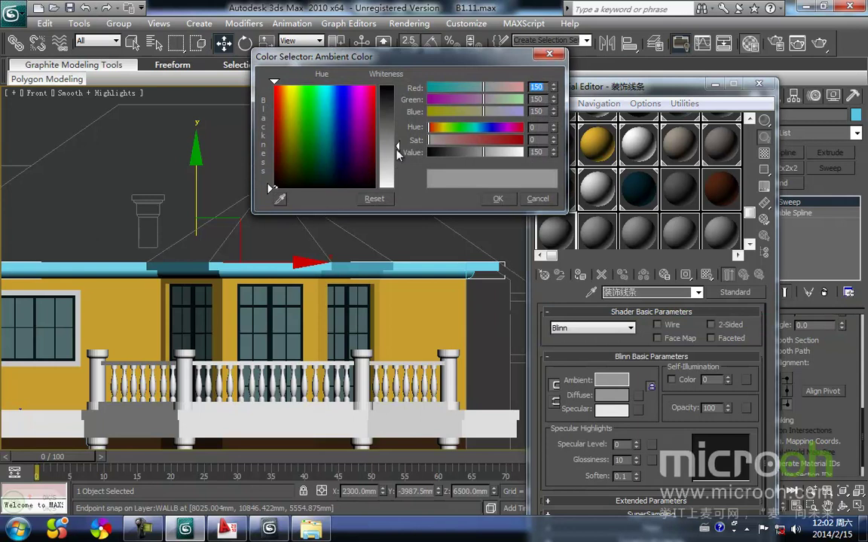
left_click_drag(398, 153, 397, 186)
left_click(498, 198)
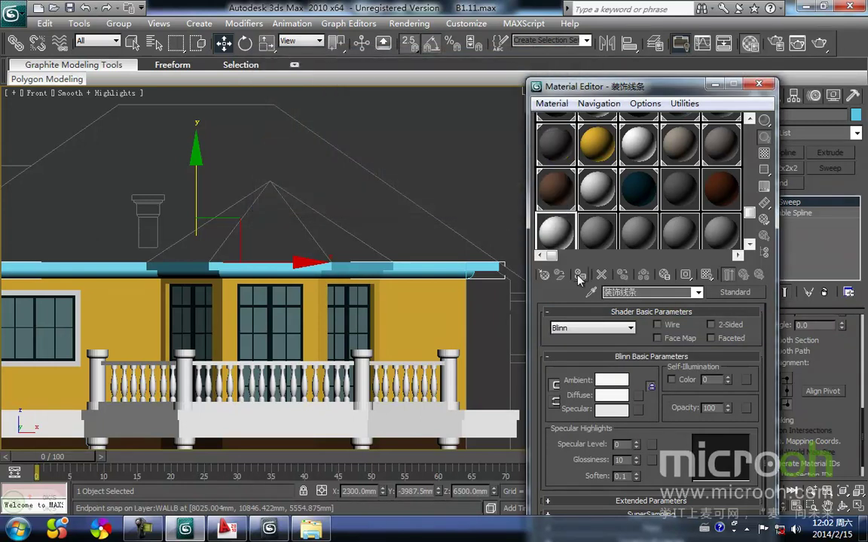
Step: Assign the 装饰线条 material to the swept eave, deselect the eave and minimize the Material Editor
left_click(579, 275)
left_click(516, 270)
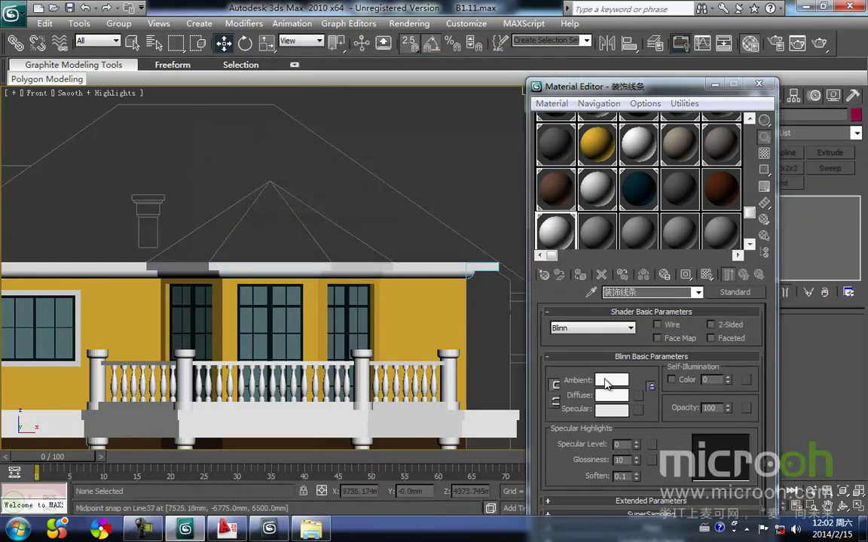
left_click(717, 94)
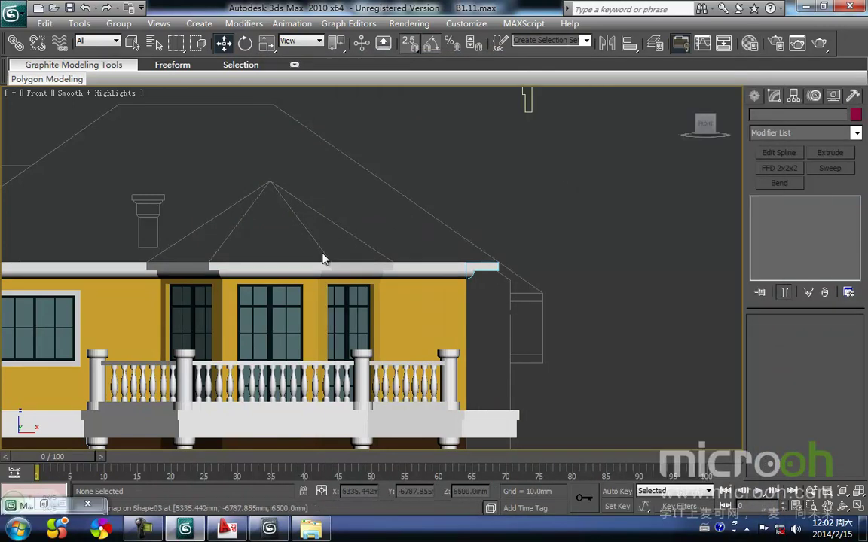
Step: Show the front view in wireframe and hide all geometry, leaving the CAD elevation's lower roof eave exposed for tracing
scroll(393, 237, "down", 4)
scroll(366, 254, "up", 2)
key("F3")
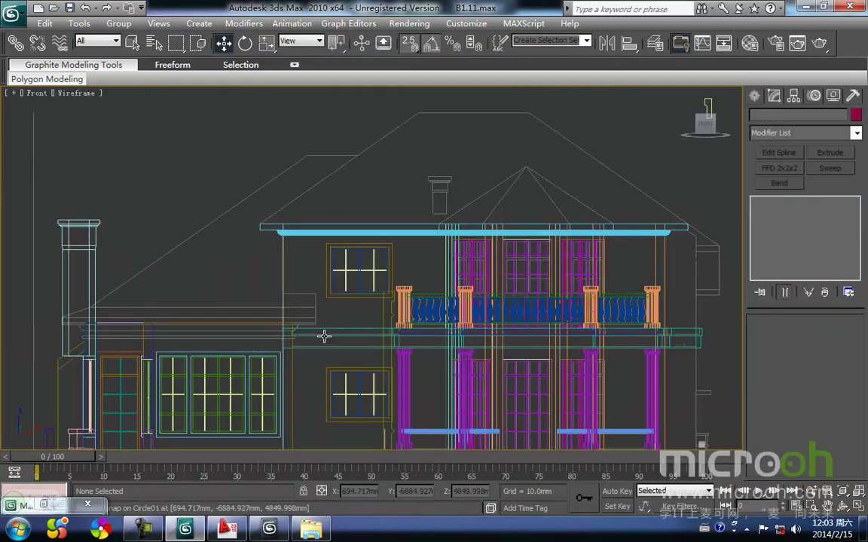
middle_click_drag(231, 361, 255, 356)
key("g")
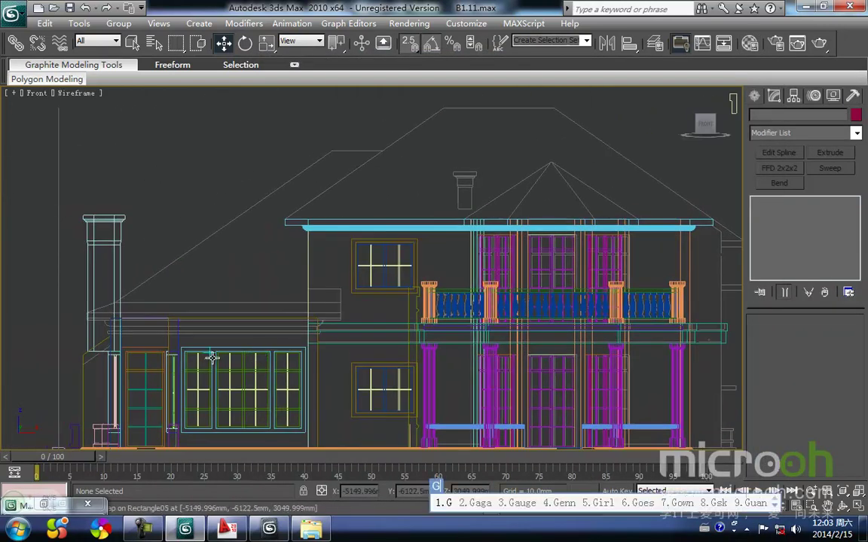
middle_click_drag(239, 330, 237, 344)
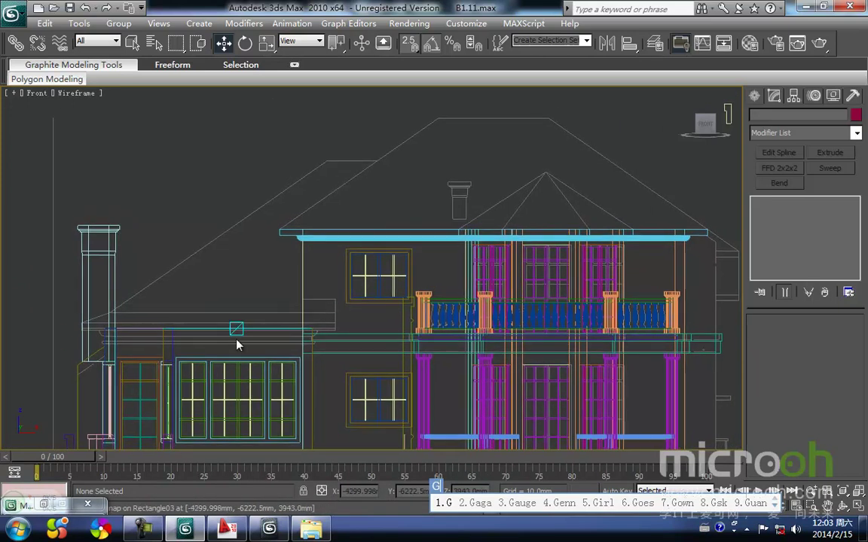
key("g")
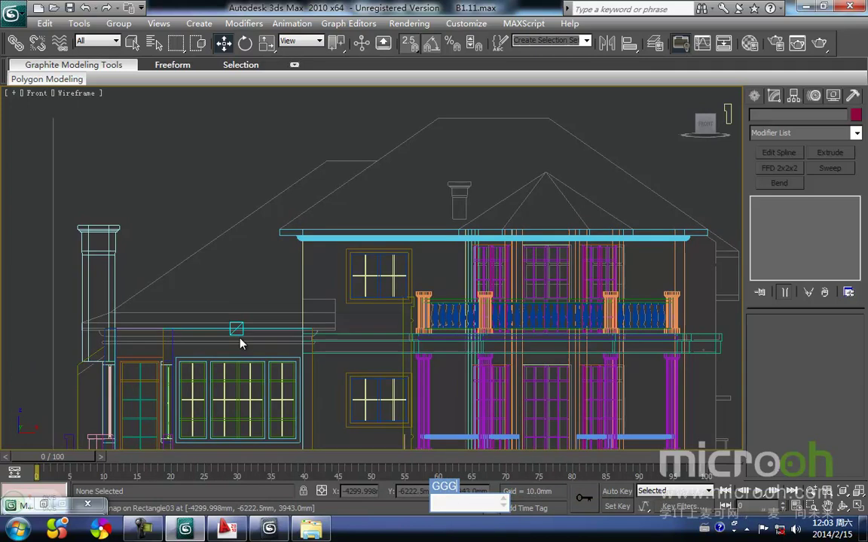
key("Escape")
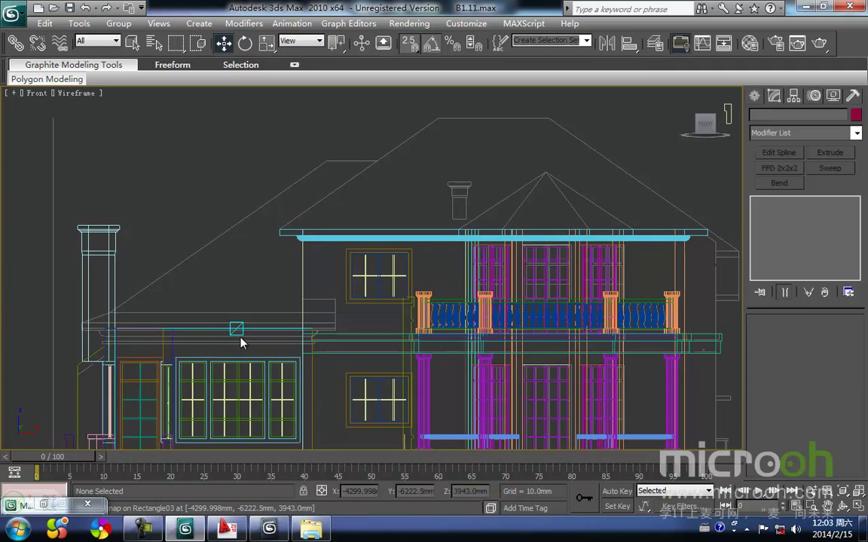
scroll(240, 343, "up", 6)
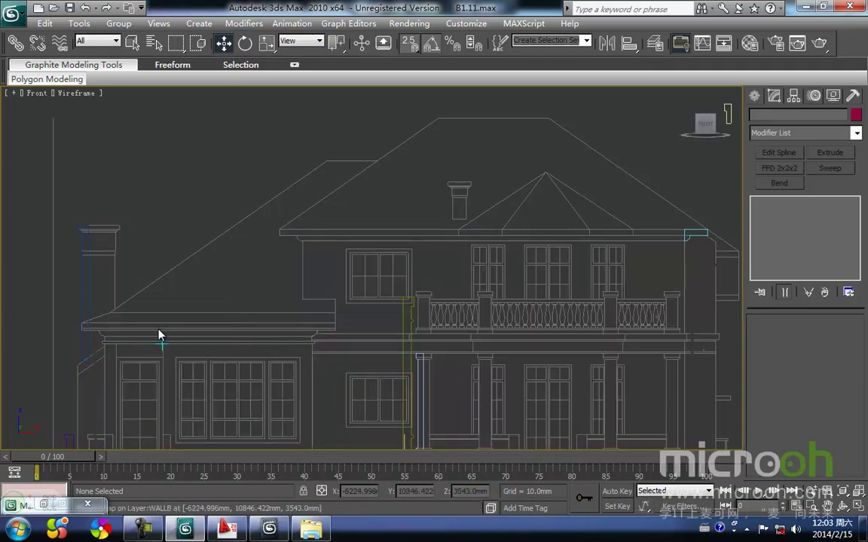
scroll(226, 266, "up", 3)
middle_click_drag(203, 271, 256, 288)
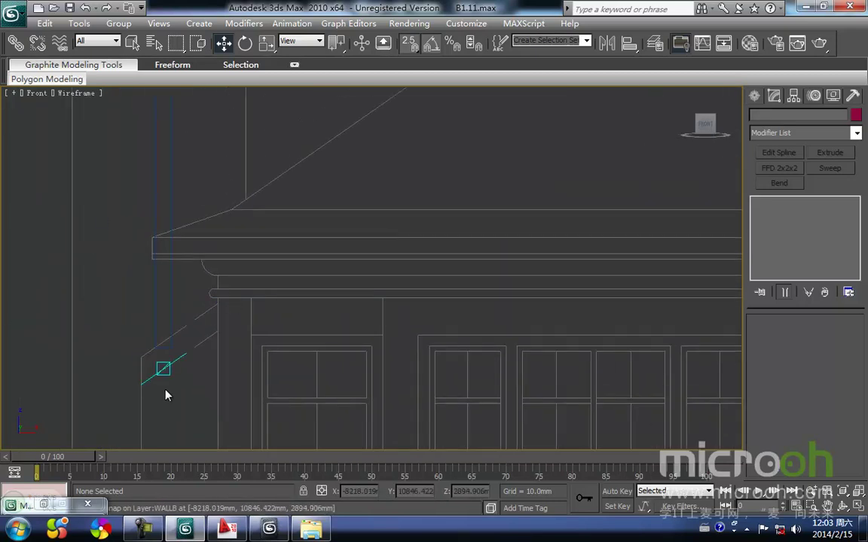
Step: Start tracing the lower roof eave's profile with the Line tool, running from the rounded bead's bottom to the wall line
left_click(754, 95)
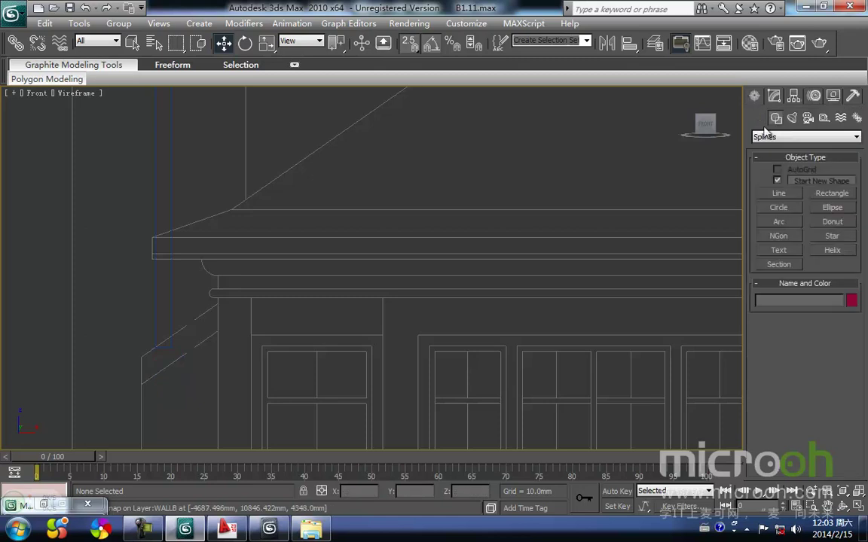
left_click(779, 193)
scroll(376, 234, "down", 3)
middle_click_drag(343, 255, 305, 267)
scroll(359, 265, "up", 5)
scroll(265, 301, "up", 5)
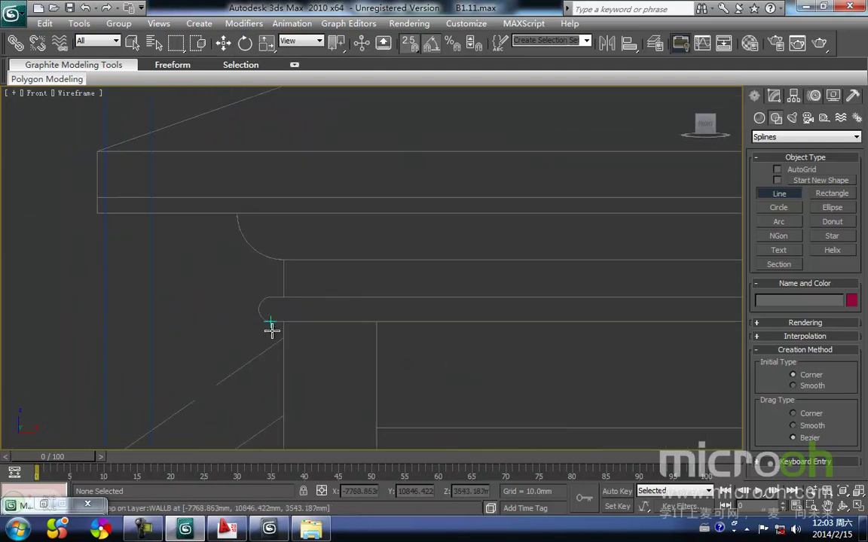
left_click(268, 325)
left_click(282, 321)
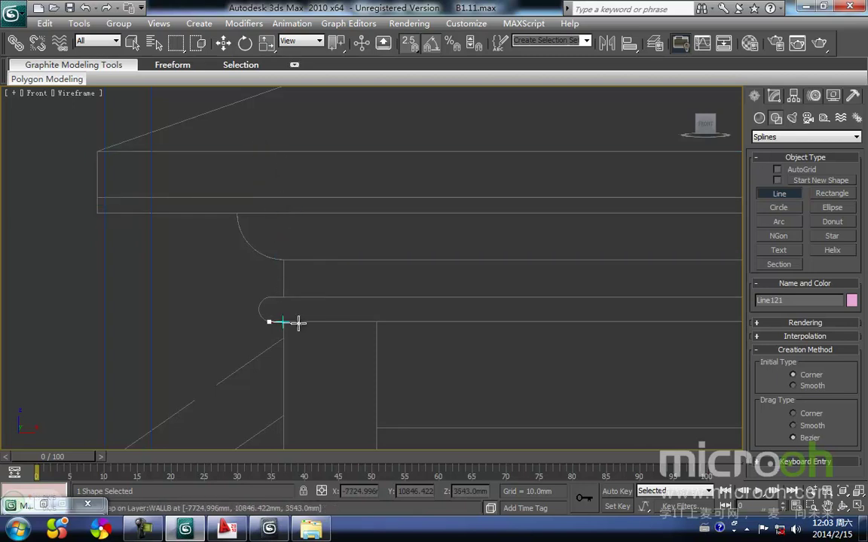
left_click(289, 322)
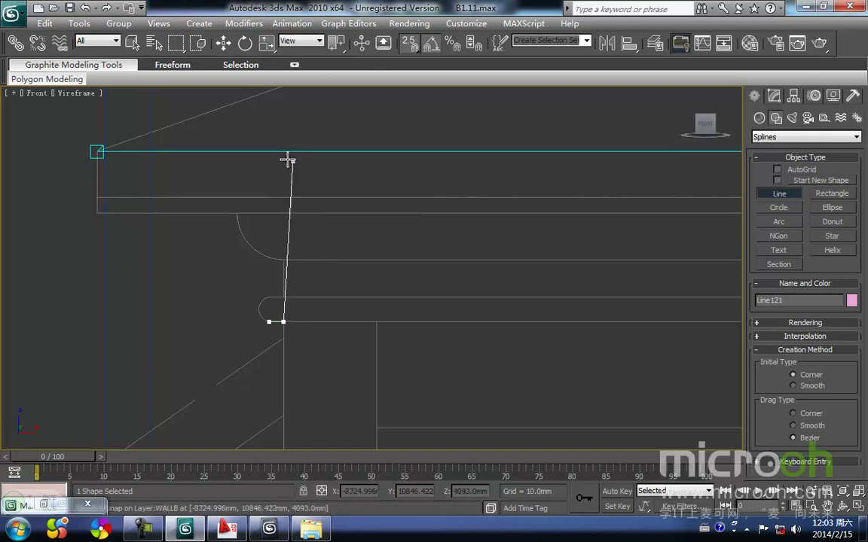
left_click(97, 322)
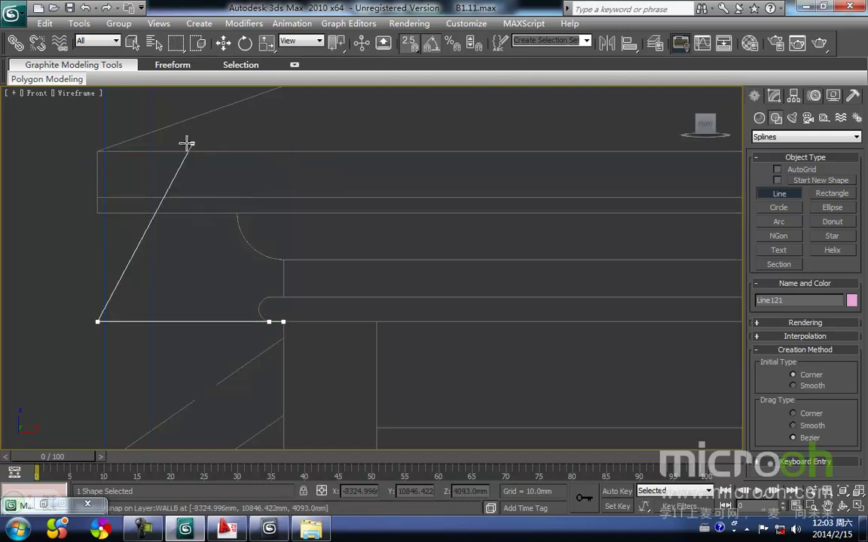
key("BackSpace")
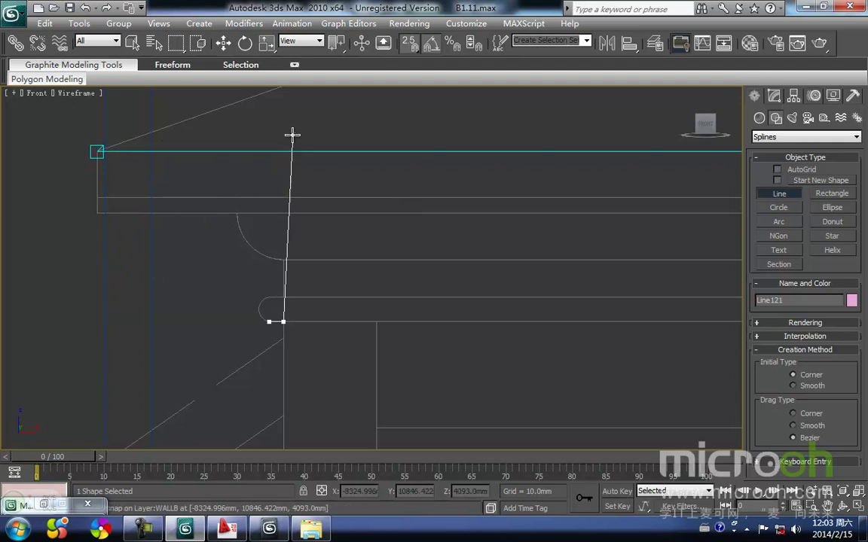
Step: Continue the profile line up to the eave's top, out to its outer edge, down, and back to the cove's upper end
left_click(293, 152)
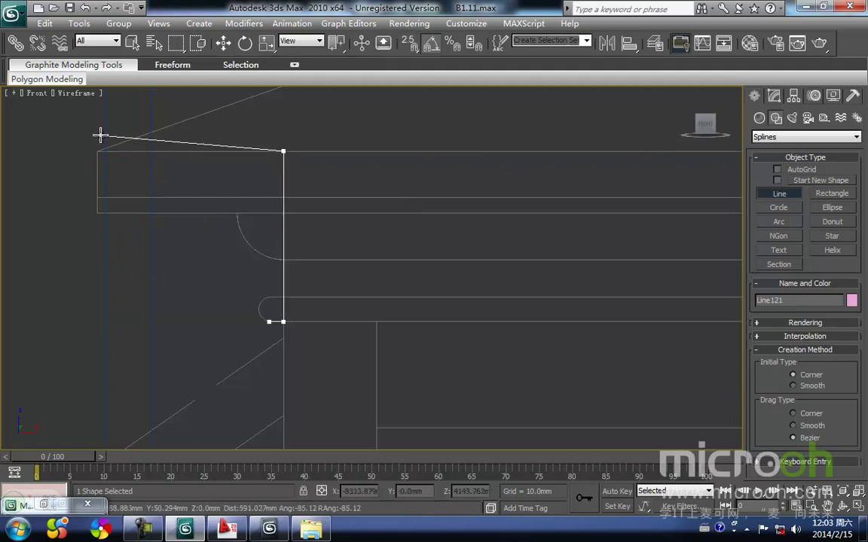
left_click(91, 213)
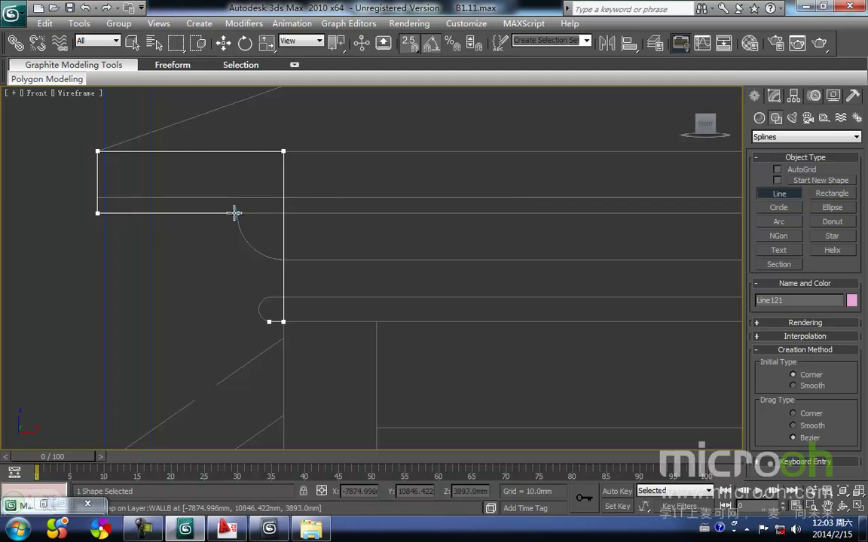
left_click(235, 213)
right_click(192, 260)
key("w")
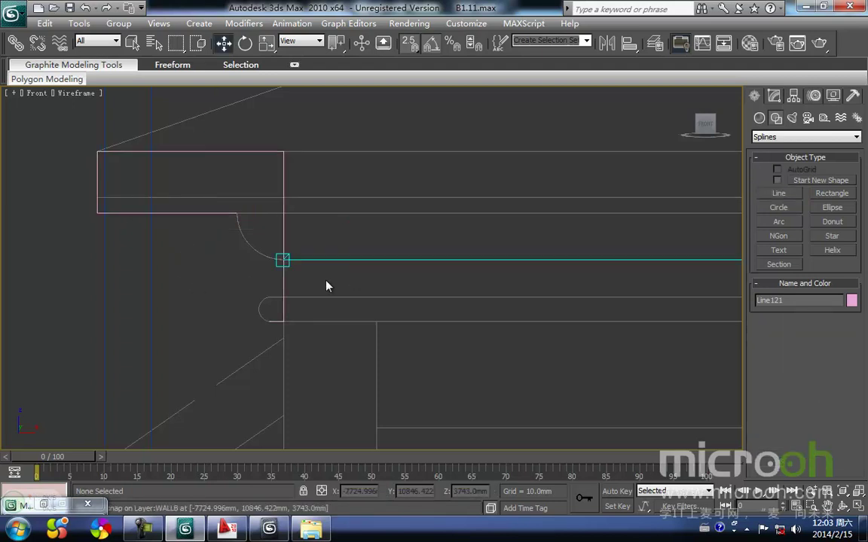
Step: Move the two inner vertices of the eave profile slightly inward past the wall line
middle_click_drag(277, 274, 260, 285)
key("1")
left_click_drag(248, 143, 335, 360)
left_click_drag(268, 196, 265, 151)
left_click_drag(316, 332, 327, 335)
key("space")
left_click(292, 309)
middle_click_drag(282, 284, 267, 316)
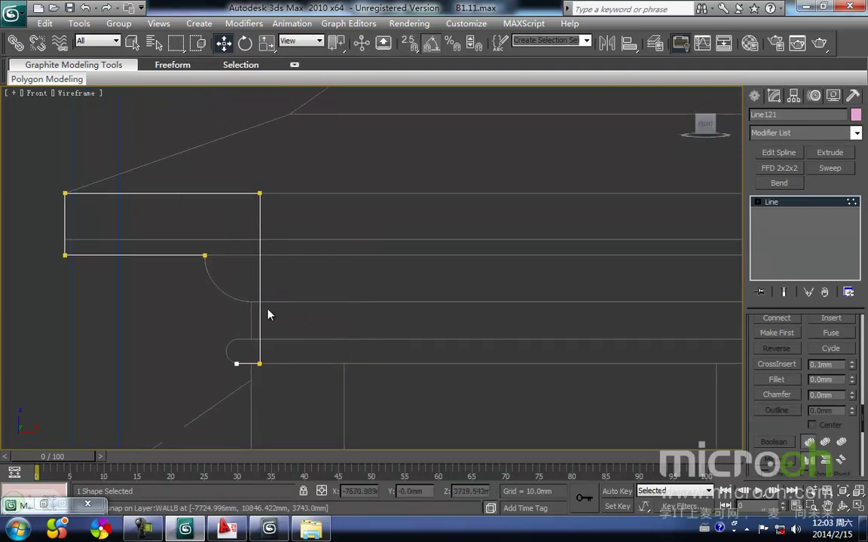
key("1")
Step: Add line segments to the selected profile for the vertical edge below the cove and the bead's short upper edge
left_click(287, 350)
left_click(260, 334)
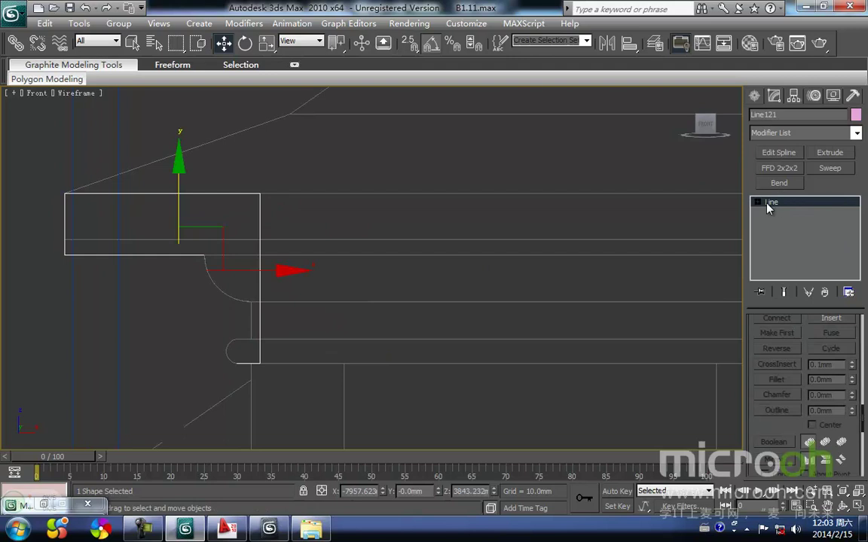
left_click(756, 98)
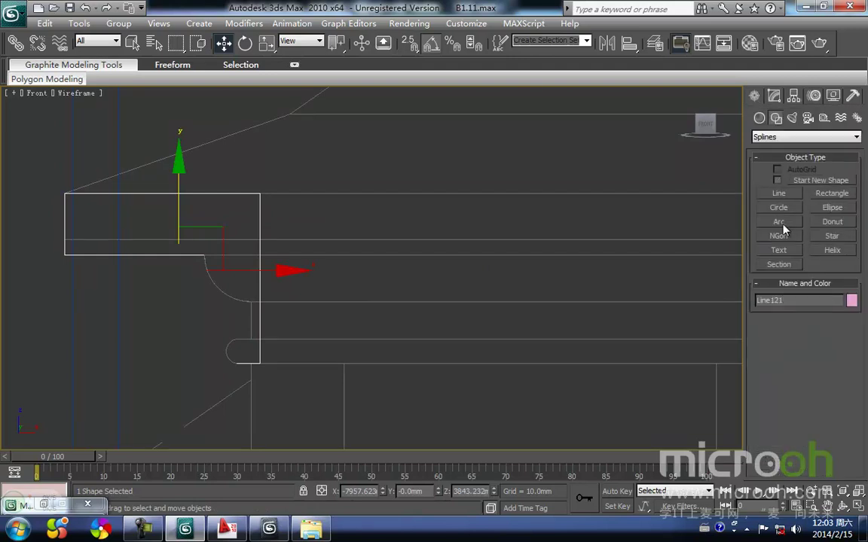
left_click(782, 194)
middle_click_drag(247, 267, 278, 246)
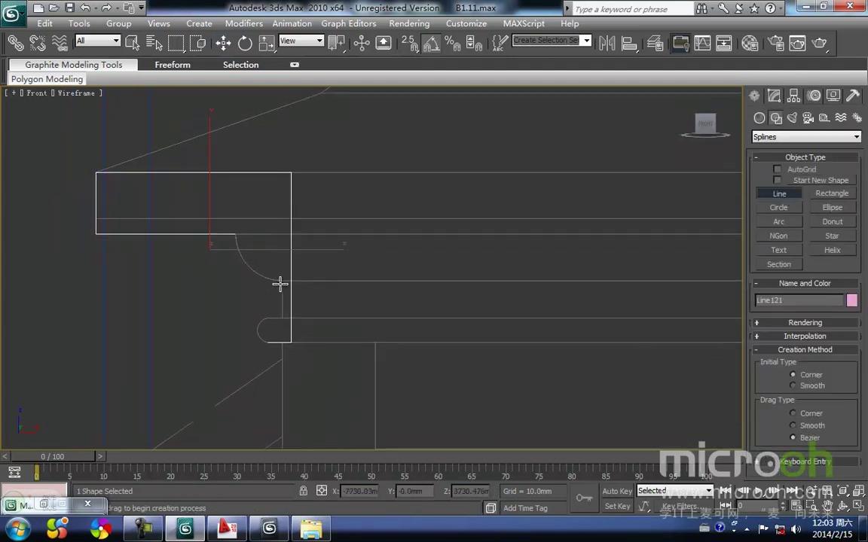
left_click(281, 281)
left_click(282, 320)
right_click(244, 299)
middle_click_drag(269, 285, 302, 259)
scroll(302, 259, "up", 3)
left_click(232, 320)
left_click(258, 322)
right_click(237, 275)
right_click(236, 275)
Step: Draw the profile's cove arc and the rounded bead's arc with about 40 mm radius, snapping both to the segment ends
left_click(788, 224)
middle_click_drag(176, 155, 335, 238)
left_click_drag(346, 241, 447, 334)
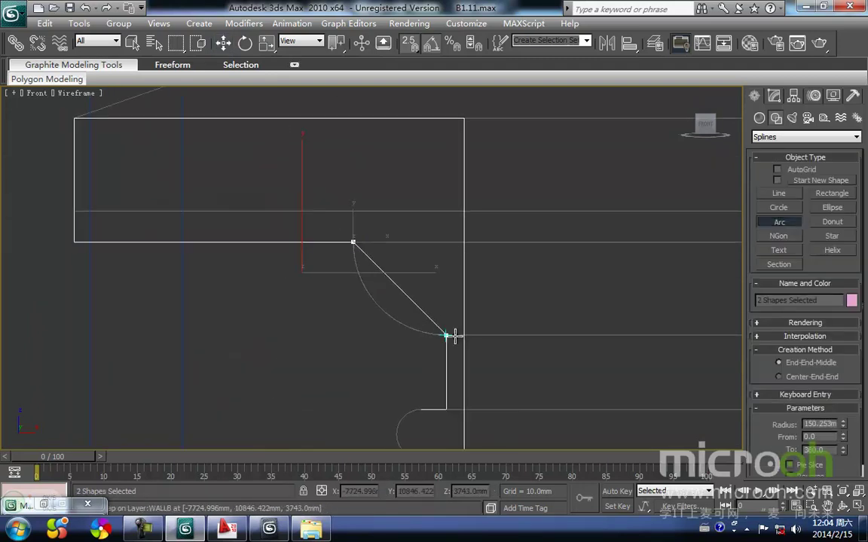
left_click(397, 315)
middle_click_drag(406, 417, 399, 312)
left_click_drag(414, 304, 414, 353)
left_click(389, 323)
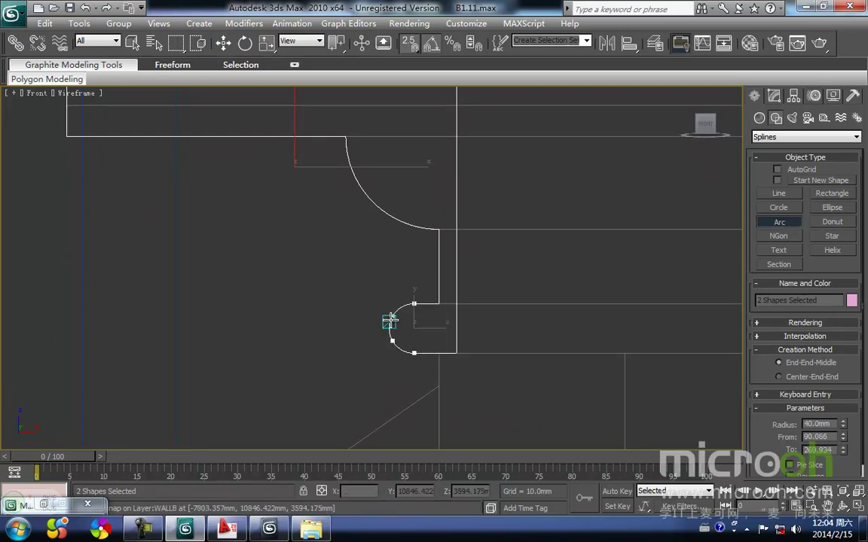
right_click(428, 343)
Step: Align the bottom edge's end vertex with the lower end of the bead arc
middle_click_drag(427, 329, 410, 235)
key("1")
scroll(414, 245, "up", 3)
middle_click_drag(467, 331, 599, 302)
scroll(264, 325, "up", 3)
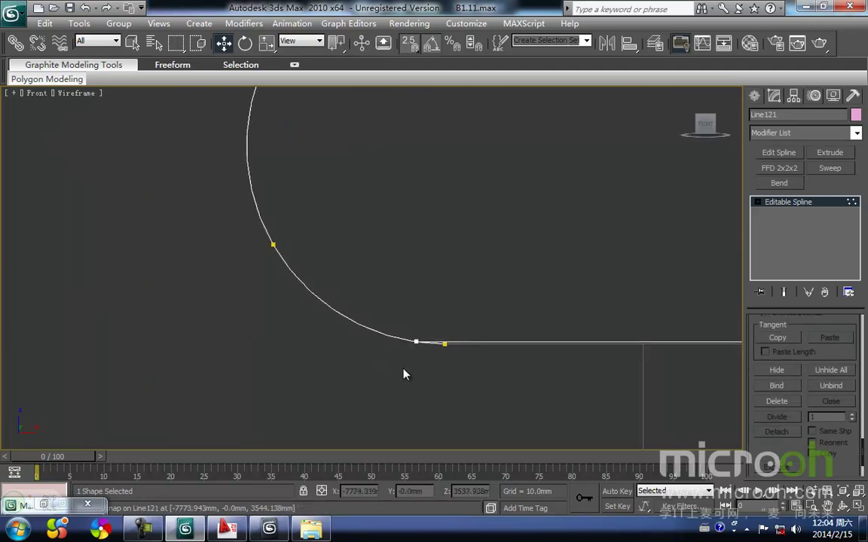
left_click(444, 348)
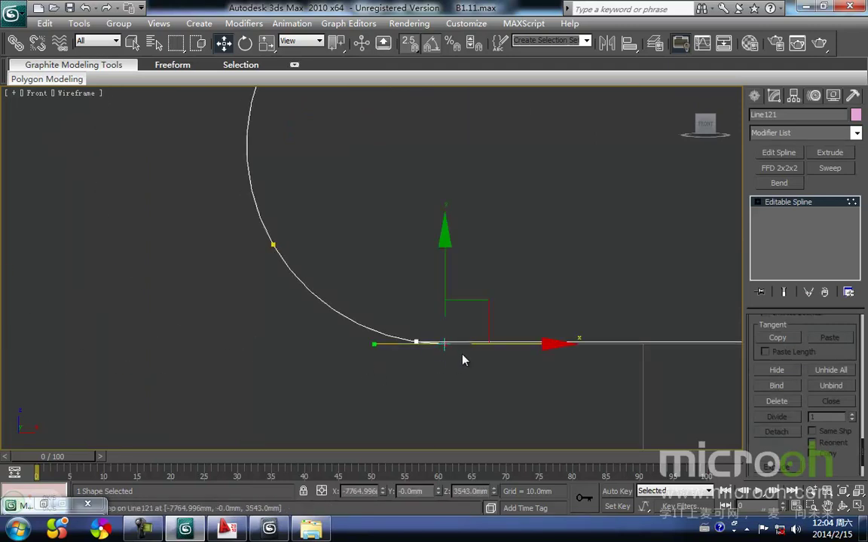
left_click(422, 362)
left_click(415, 344)
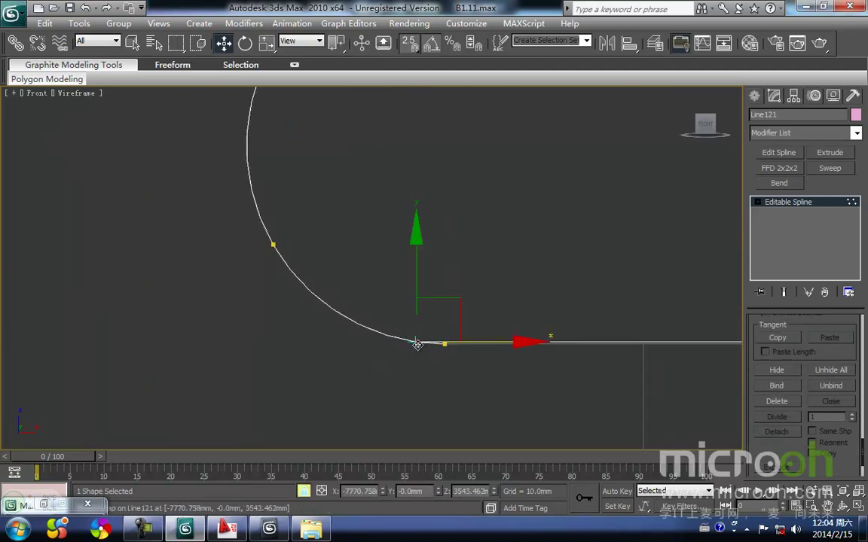
left_click(444, 348)
left_click(449, 362)
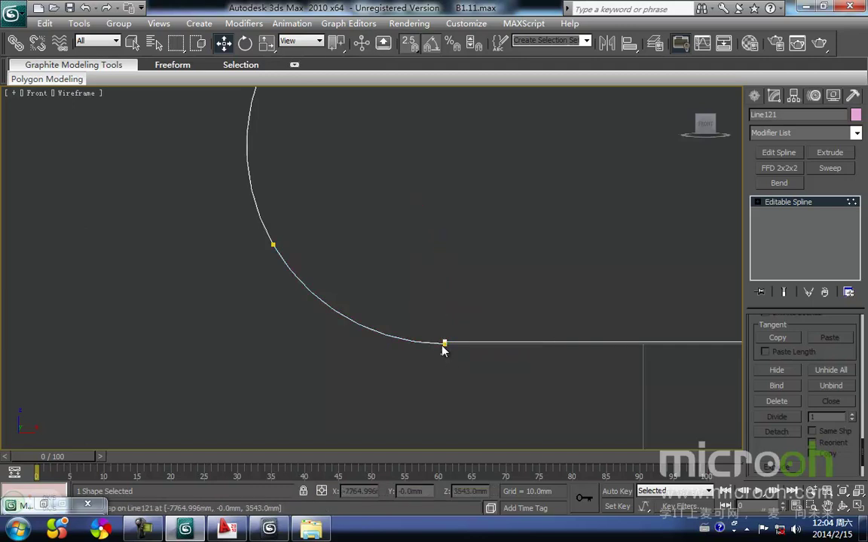
left_click(444, 348)
left_click(444, 293)
left_click_drag(444, 347, 443, 342)
Step: Select all vertices of the eave profile and weld the coincident ones
scroll(445, 374, "down", 6)
left_click_drag(457, 379, 154, 113)
right_click(234, 205)
left_click(199, 299)
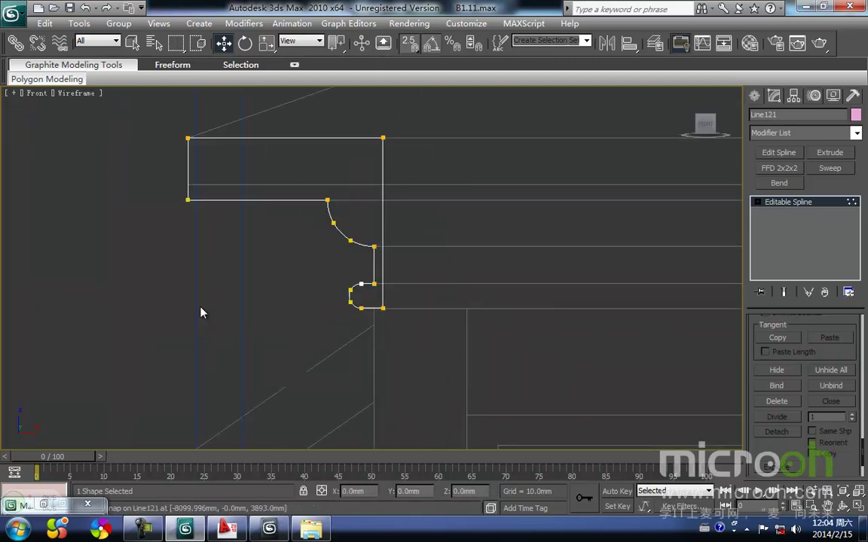
Step: Test the weld by moving the vertex at the bead's upper edge, and undo the move
scroll(339, 283, "up", 5)
scroll(325, 340, "up", 3)
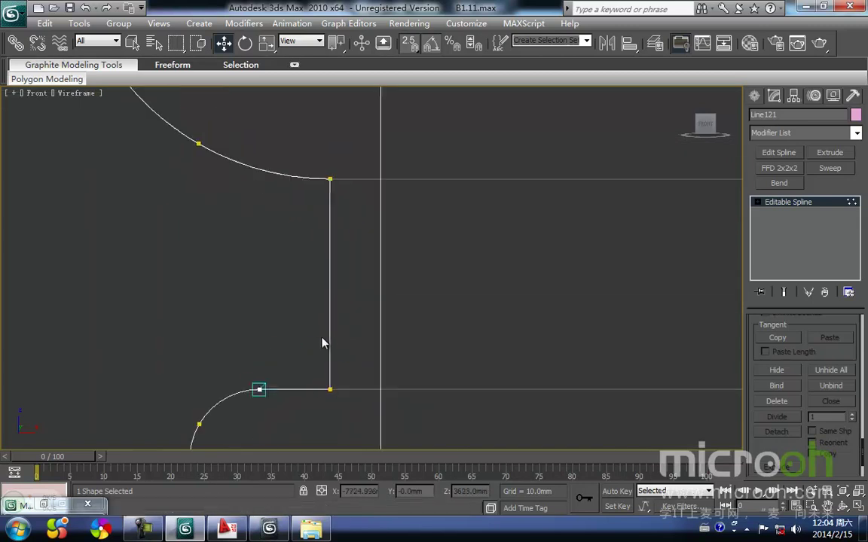
left_click(278, 363)
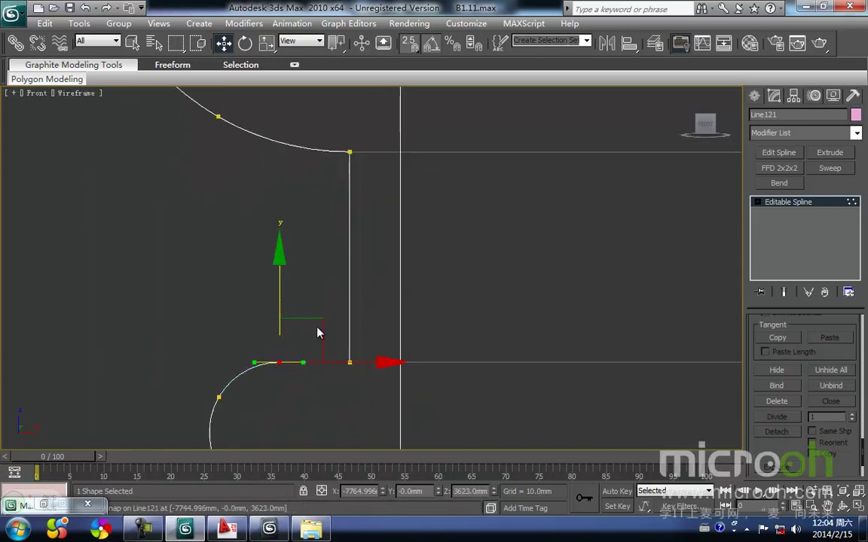
left_click_drag(322, 323, 370, 228)
key("ctrl+z")
Step: Finish editing the profile's vertices, deselect it, and show the hidden geometry again around the lower roof eave
scroll(218, 280, "down", 3)
key("1")
left_click(454, 277)
middle_click_drag(441, 267, 372, 290)
scroll(369, 283, "down", 8)
middle_click_drag(399, 245, 196, 295)
scroll(269, 277, "down", 3)
middle_click_drag(483, 300, 393, 301)
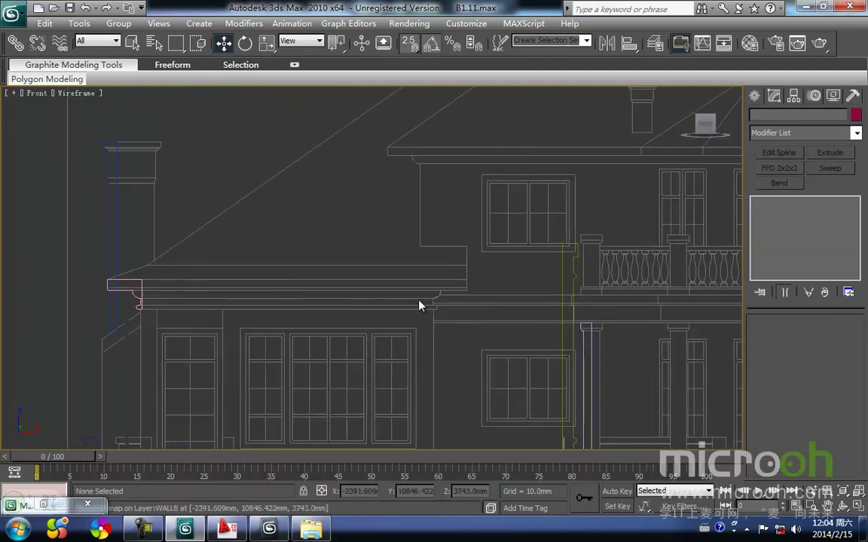
scroll(324, 315, "up", 2)
middle_click_drag(208, 295, 402, 306)
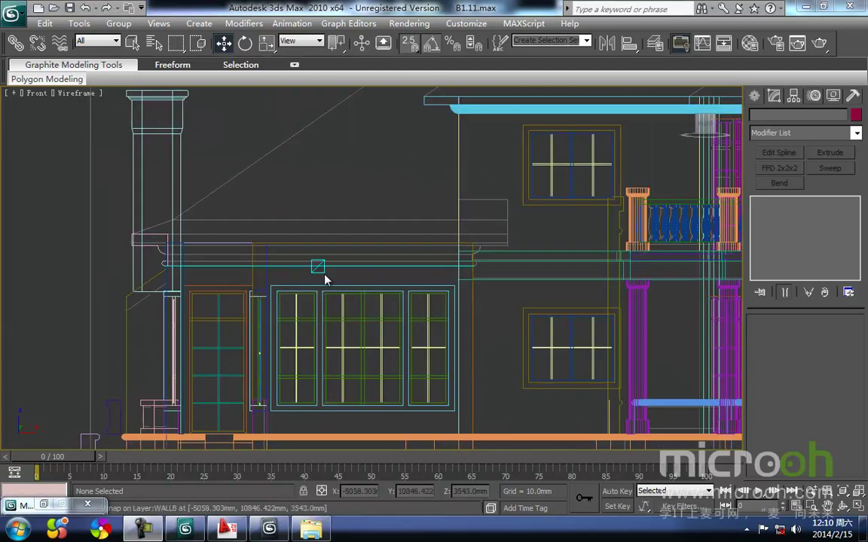
mouse_move(329, 275)
middle_mouse_down()
mouse_move(315, 283)
mouse_move(324, 281)
middle_mouse_up()
scroll(324, 288, "down", 5)
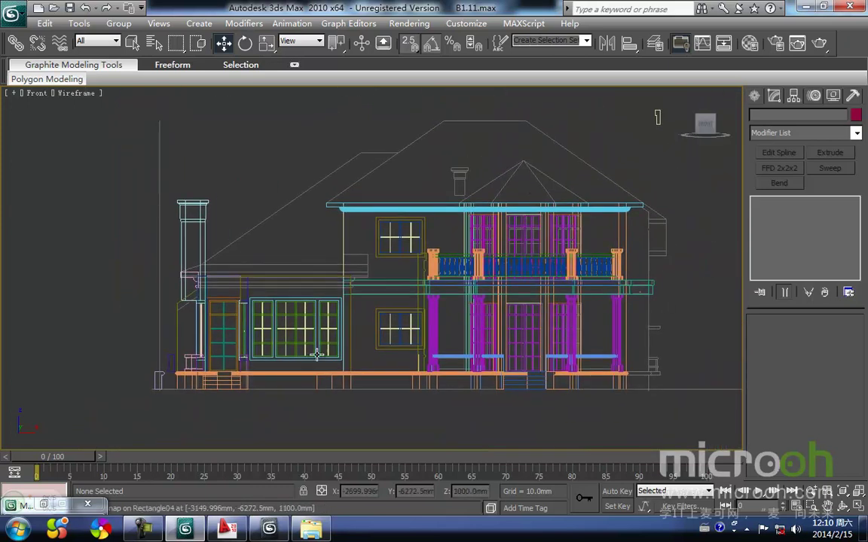
scroll(363, 282, "up", 5)
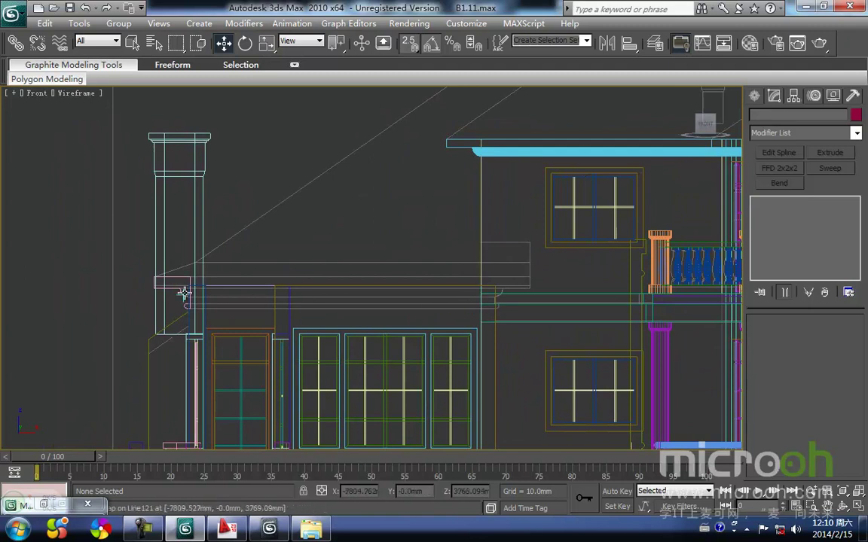
Step: Switch to AutoCAD and examine the lower roof's eave and its height marks in the P~A elevation
scroll(184, 294, "down", 4)
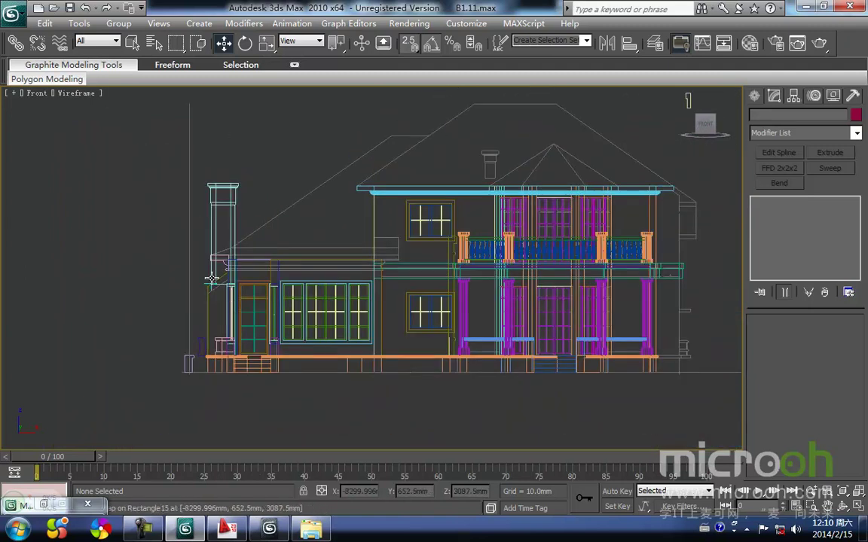
left_click(227, 531)
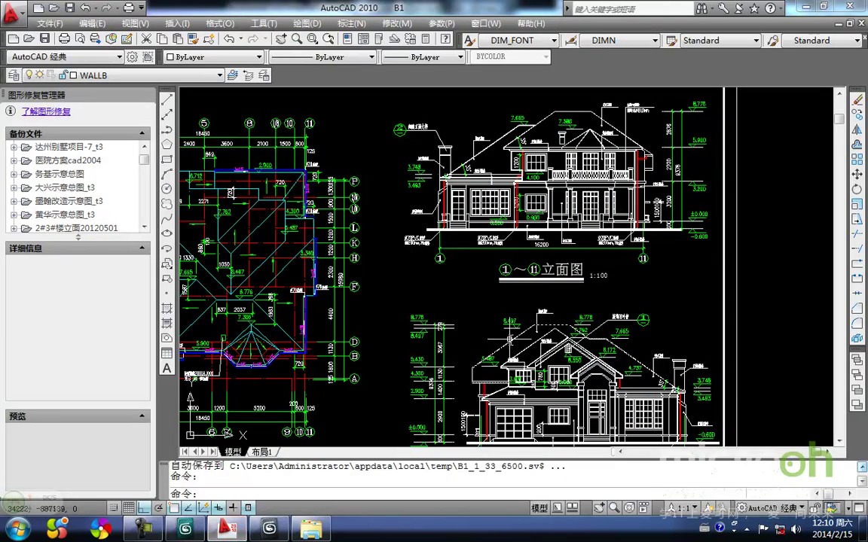
scroll(493, 298, "down", 3)
middle_click_drag(312, 340, 471, 211)
scroll(471, 211, "up", 8)
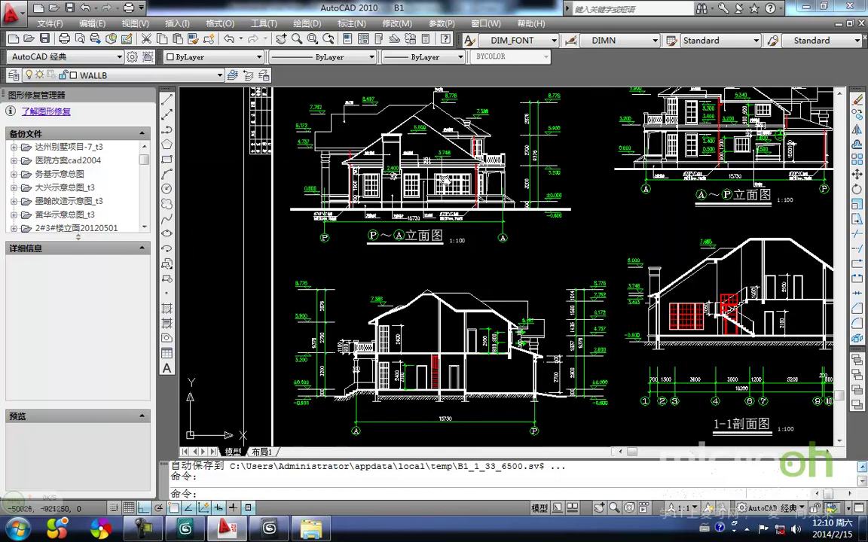
scroll(461, 178, "up", 4)
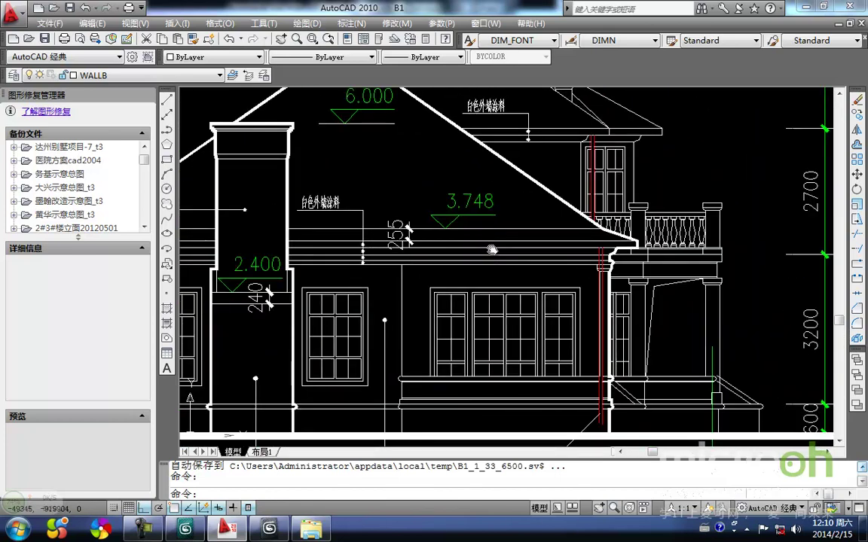
middle_click_drag(512, 256, 671, 260)
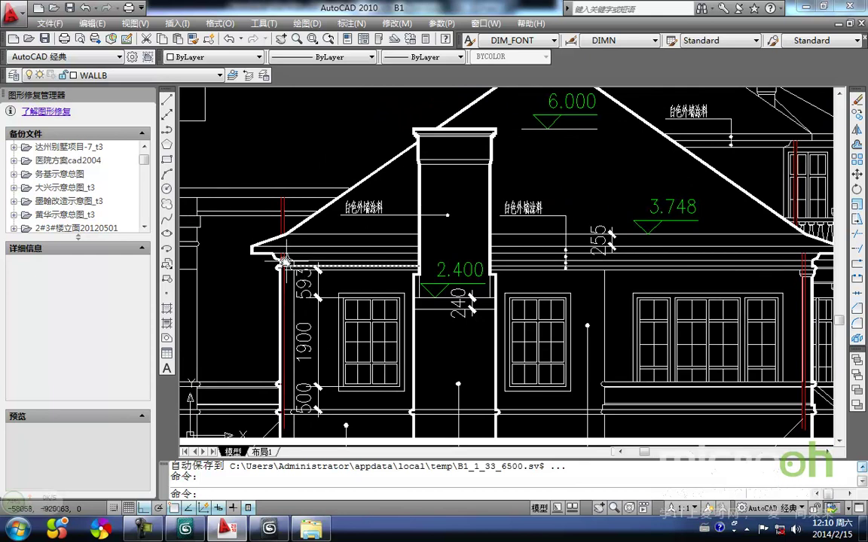
scroll(292, 263, "down", 5)
scroll(352, 256, "down", 2)
middle_click_drag(475, 322, 451, 327)
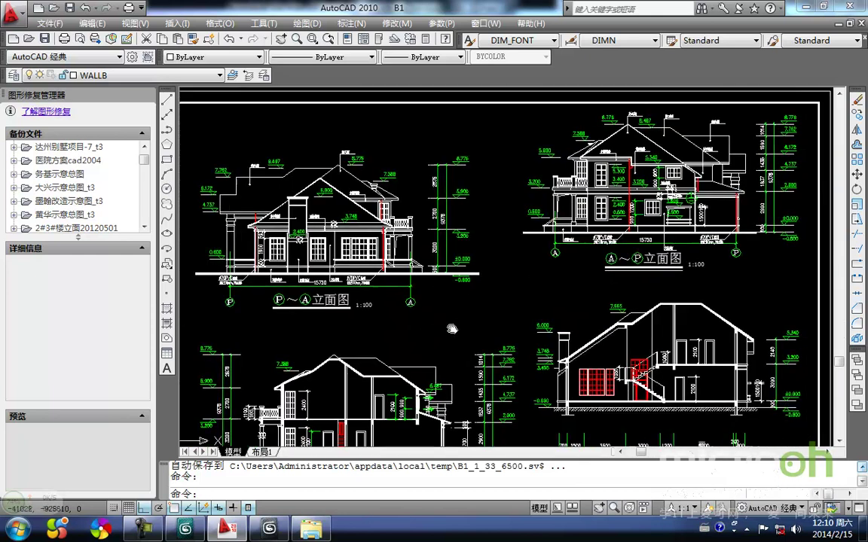
Step: Examine the lower eave in the 11~1 elevation and trace its extent on the roof plan
scroll(317, 249, "down", 2)
middle_click_drag(317, 248, 304, 339)
middle_click_drag(371, 313, 321, 349)
scroll(452, 264, "down", 3)
scroll(660, 204, "up", 6)
scroll(742, 175, "up", 4)
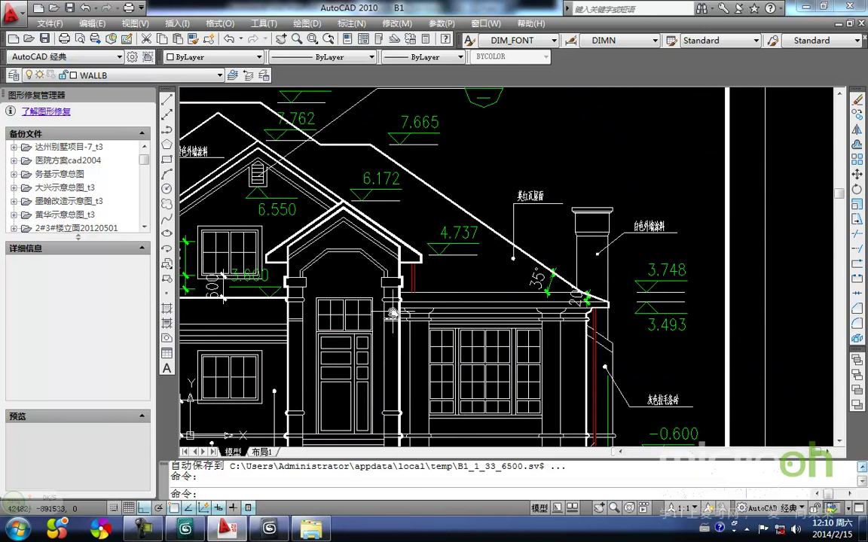
scroll(403, 316, "down", 4)
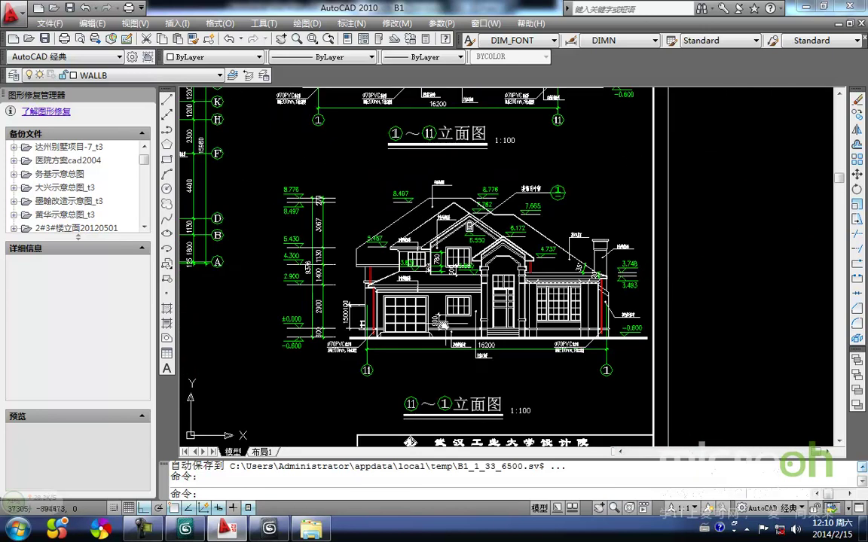
scroll(582, 273, "up", 1)
scroll(430, 313, "down", 4)
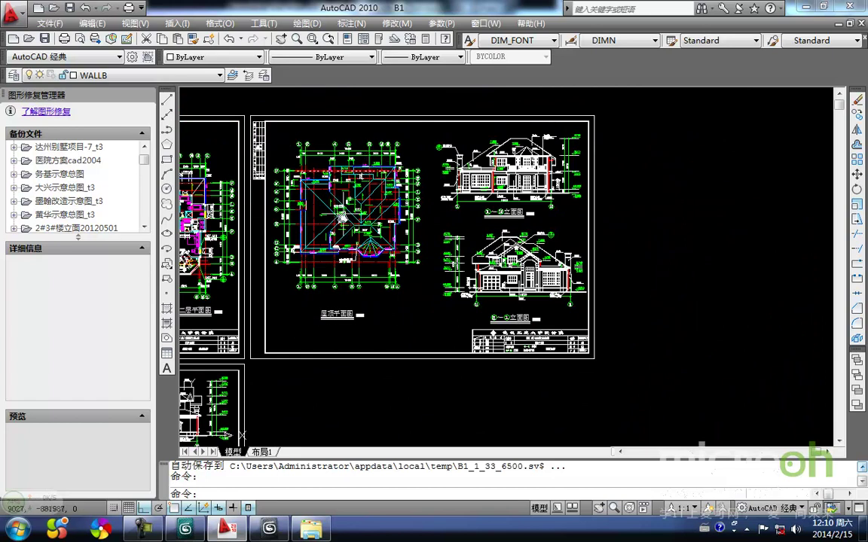
scroll(294, 225, "up", 5)
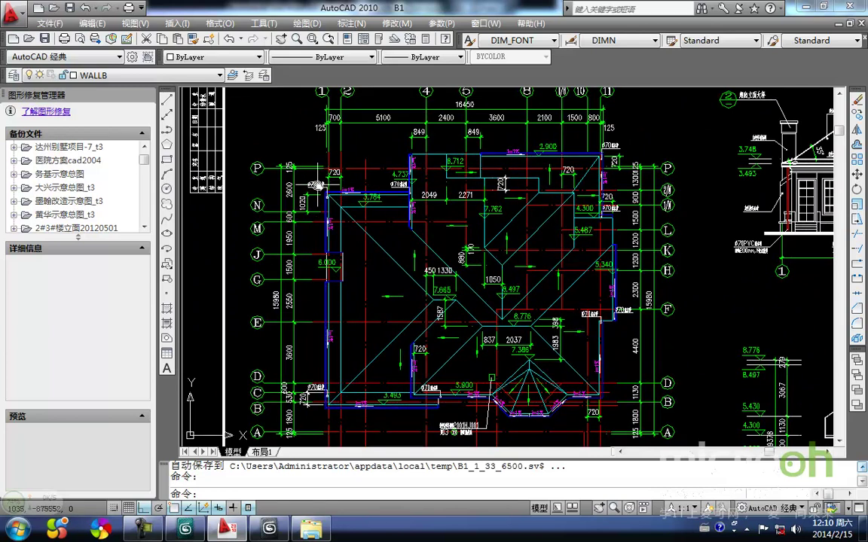
Step: Back in 3ds Max, start a line in the Top view from the two-storey wall's corner to the front wing's outer corner
left_click(184, 529)
middle_click_drag(300, 302, 310, 336)
scroll(310, 336, "up", 4)
middle_click_drag(368, 317, 393, 232)
key("t")
scroll(345, 332, "down", 5)
scroll(364, 271, "up", 10)
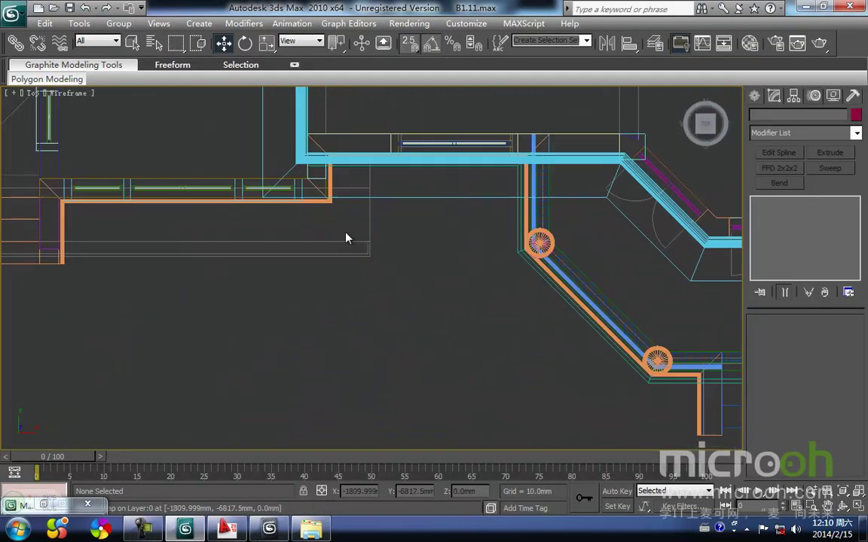
middle_click_drag(336, 277, 380, 369)
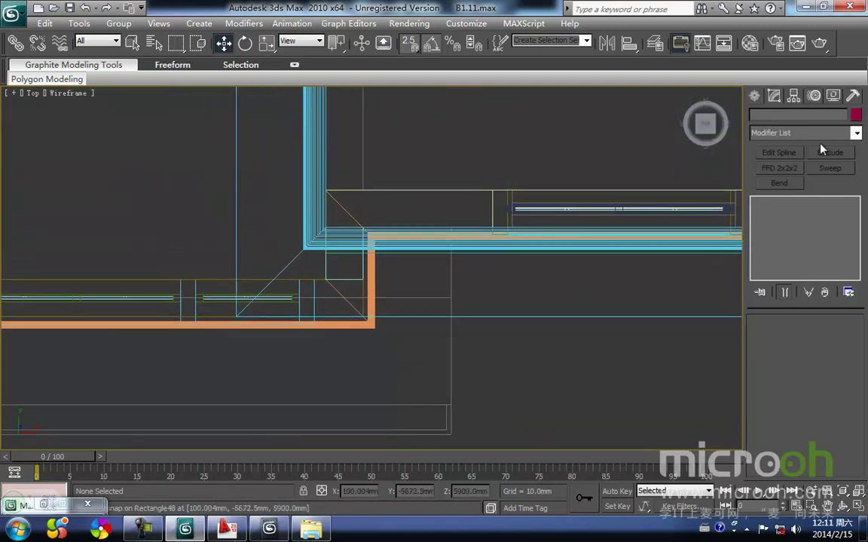
left_click(754, 96)
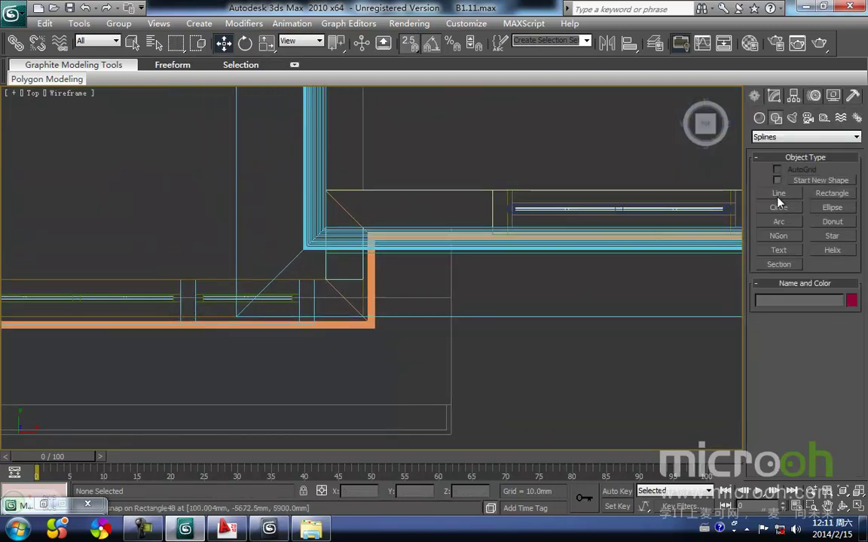
left_click(779, 195)
scroll(390, 286, "up", 2)
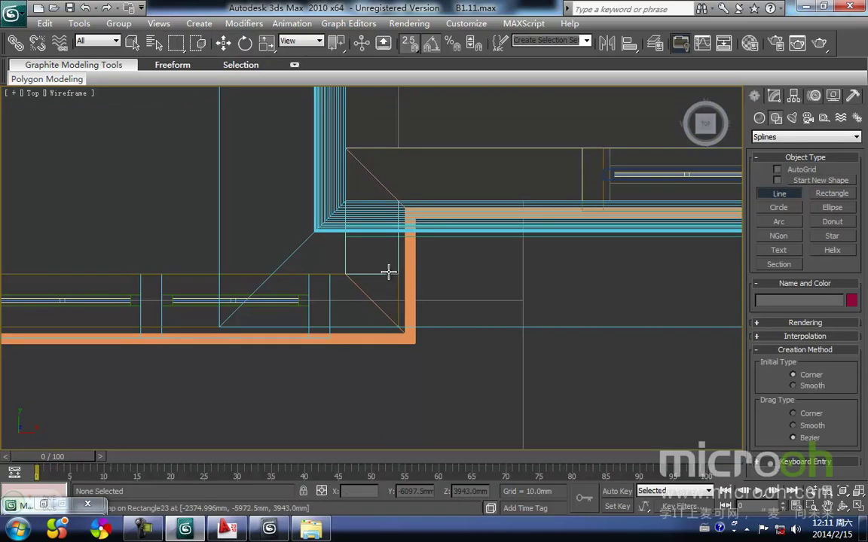
left_click(397, 326)
Step: Extend the line along the front window wall to the outer corner of the side entrance porch
key("i")
scroll(369, 270, "down", 2)
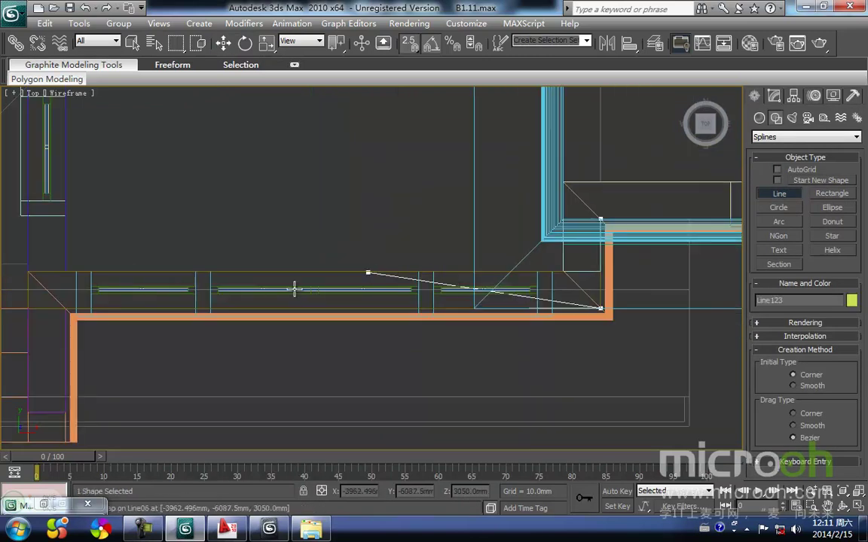
key("i")
scroll(373, 269, "down", 1)
scroll(377, 290, "up", 4)
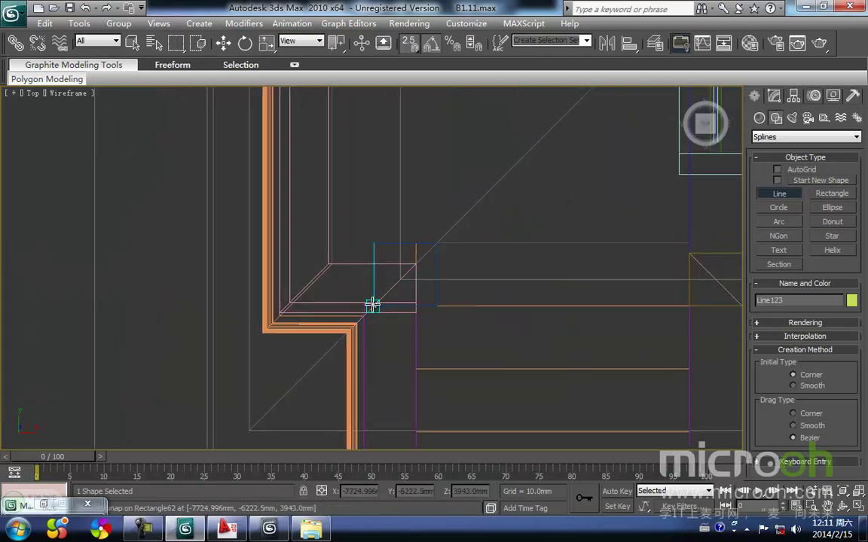
scroll(372, 249, "down", 4)
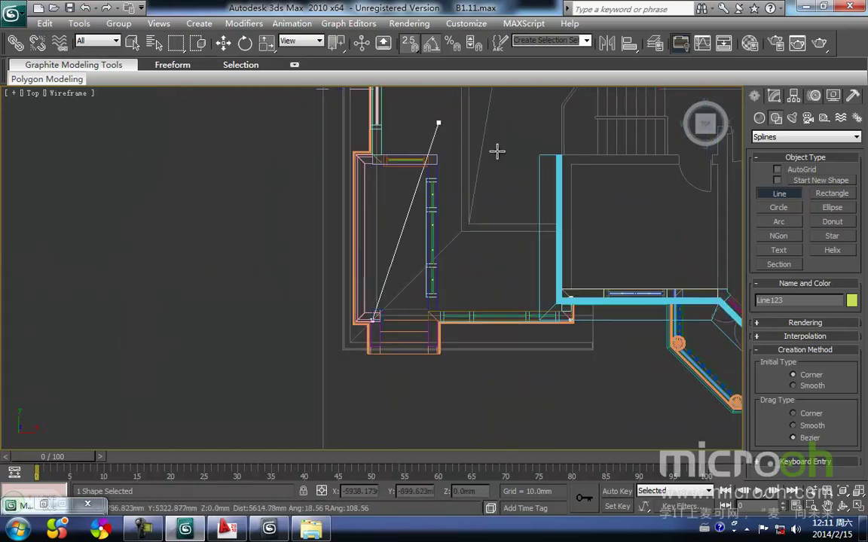
Step: Continue the line up the chimney-side wall, along the rear wall and down its short return, and finish it there
key("i")
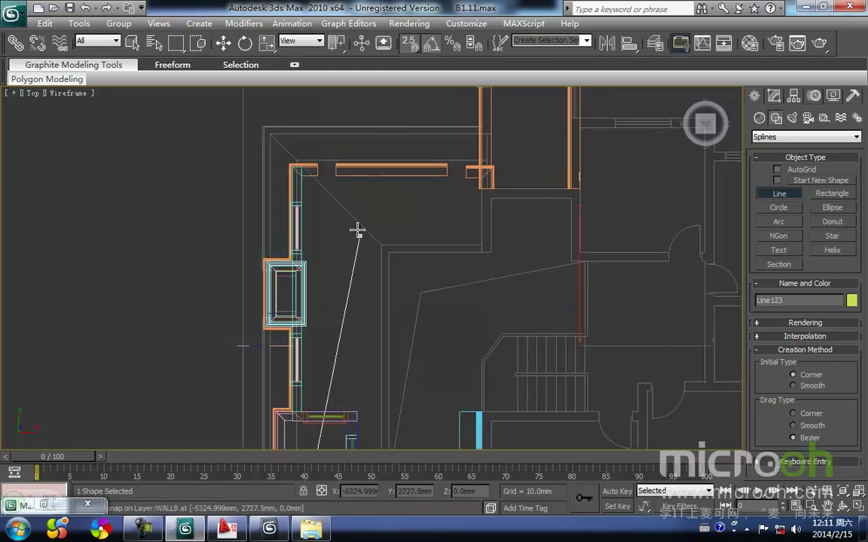
key("i")
scroll(402, 297, "up", 3)
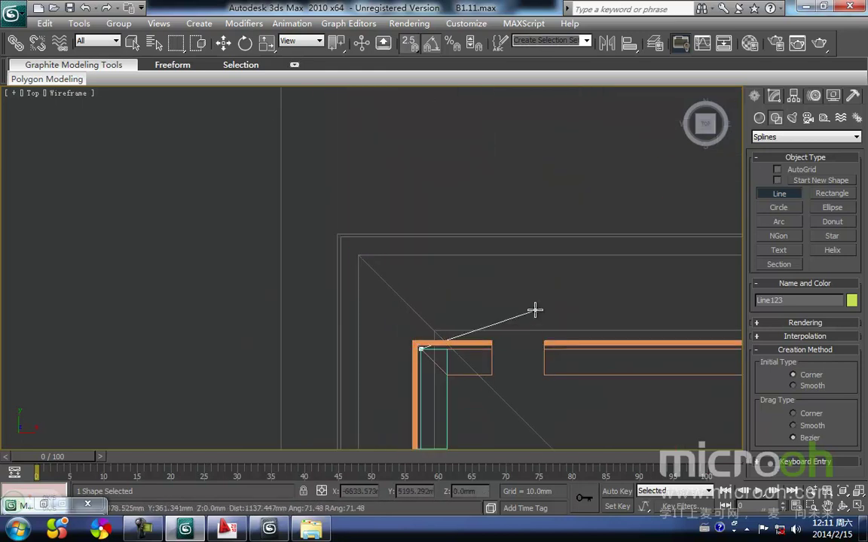
key("i")
scroll(371, 268, "down", 3)
key("i")
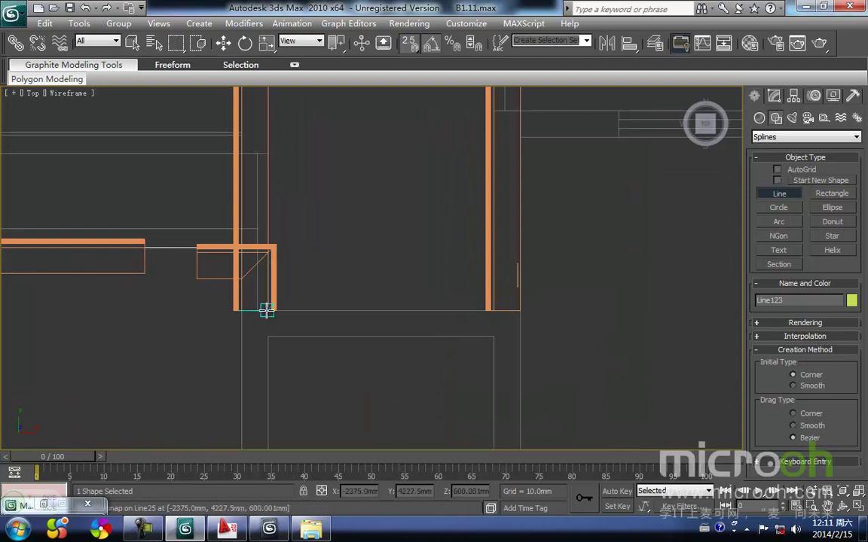
right_click(334, 294)
right_click(324, 329)
Step: In the Front view, raise the eave path line from the ground towards the lower roof
middle_click_drag(262, 364, 324, 328)
scroll(320, 330, "down", 5)
scroll(279, 343, "down", 2)
key("f")
scroll(297, 363, "up", 6)
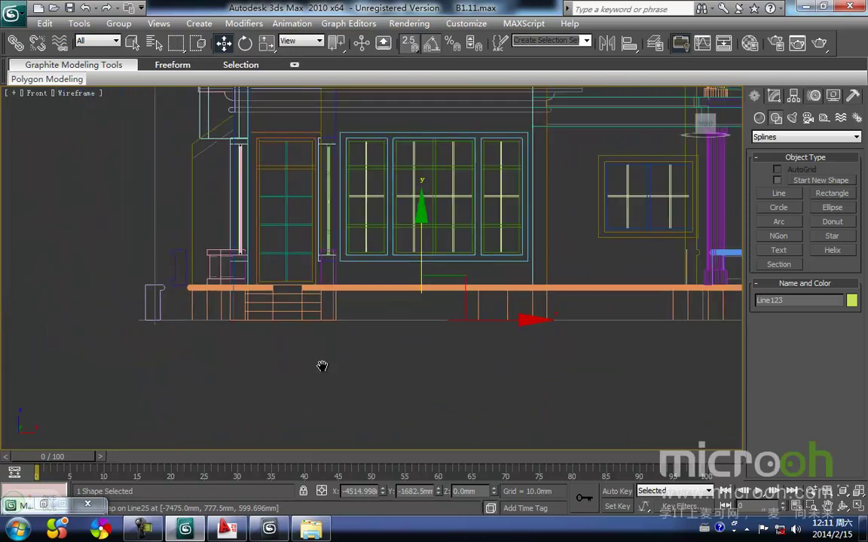
middle_click_drag(322, 370, 309, 452)
key("space")
left_click_drag(400, 332, 376, 122)
Step: Position the path line just above the lower eave profile, at a height of about 4382 mm
middle_click_drag(210, 203, 213, 210)
scroll(213, 211, "up", 3)
middle_click_drag(242, 142, 339, 298)
scroll(279, 316, "up", 2)
middle_click_drag(176, 291, 278, 287)
left_click_drag(191, 301, 208, 168)
key("space")
left_click(333, 204)
middle_click_drag(343, 175, 311, 231)
left_click_drag(380, 242, 351, 192)
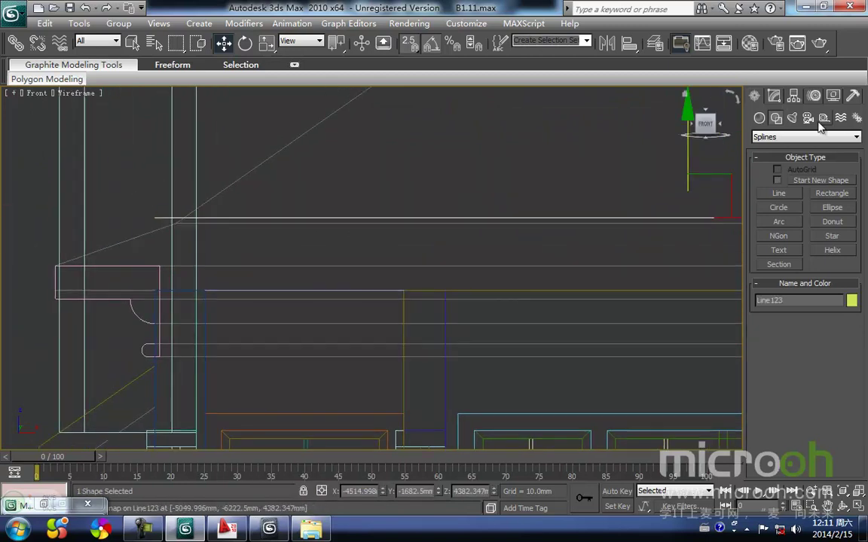
Step: Apply a Sweep modifier to the path line, using the traced lower eave profile as its custom section
left_click(775, 98)
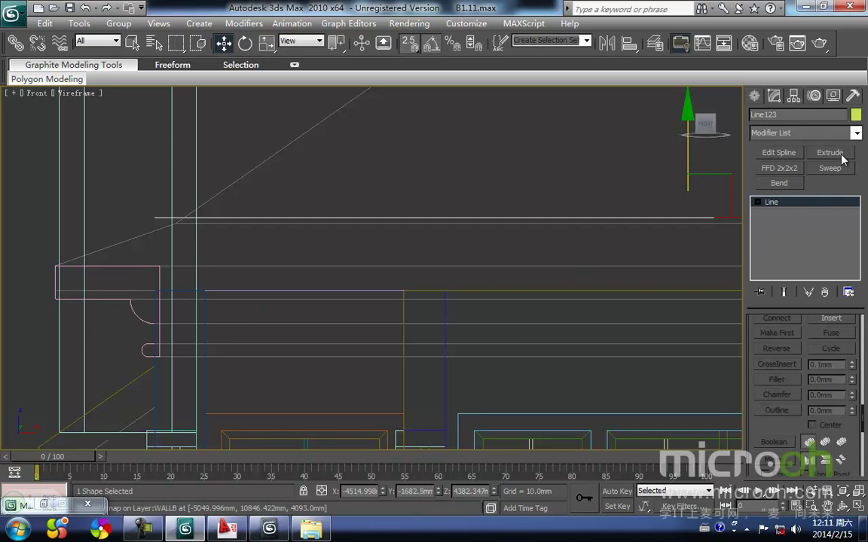
left_click(830, 168)
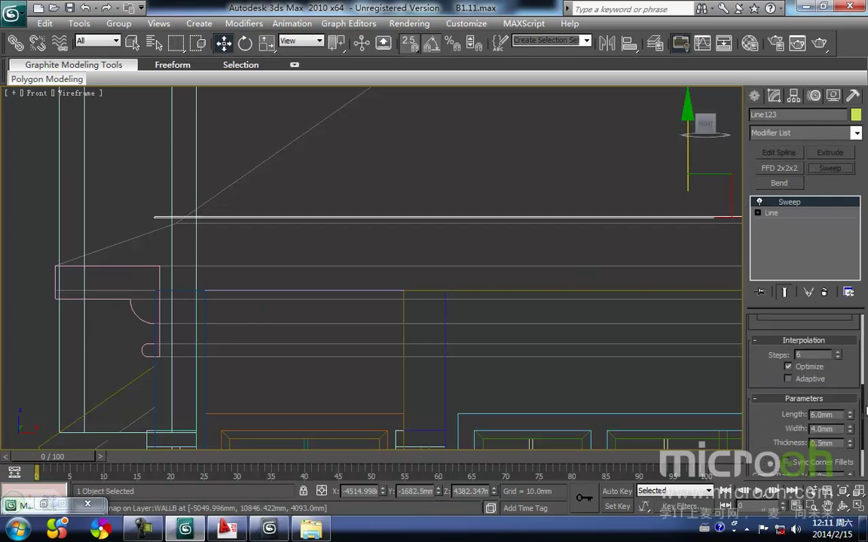
left_click_drag(864, 410, 865, 332)
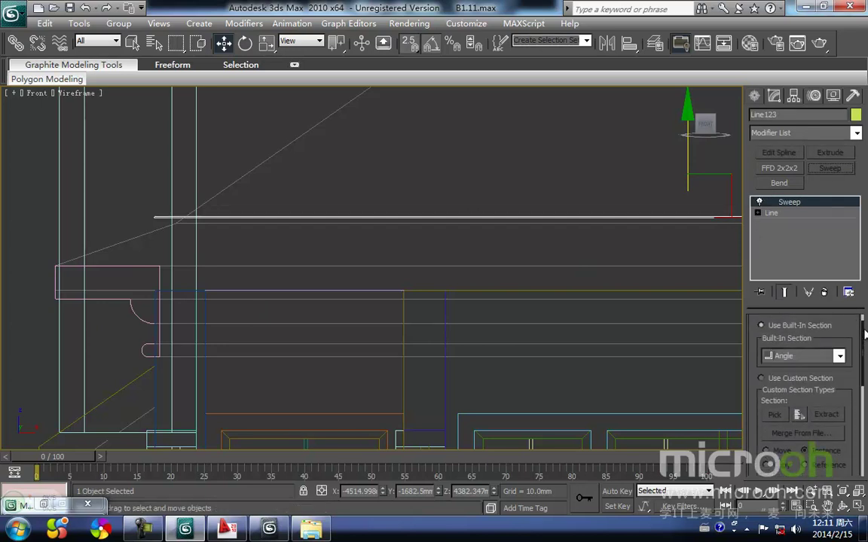
left_click(761, 379)
left_click(779, 416)
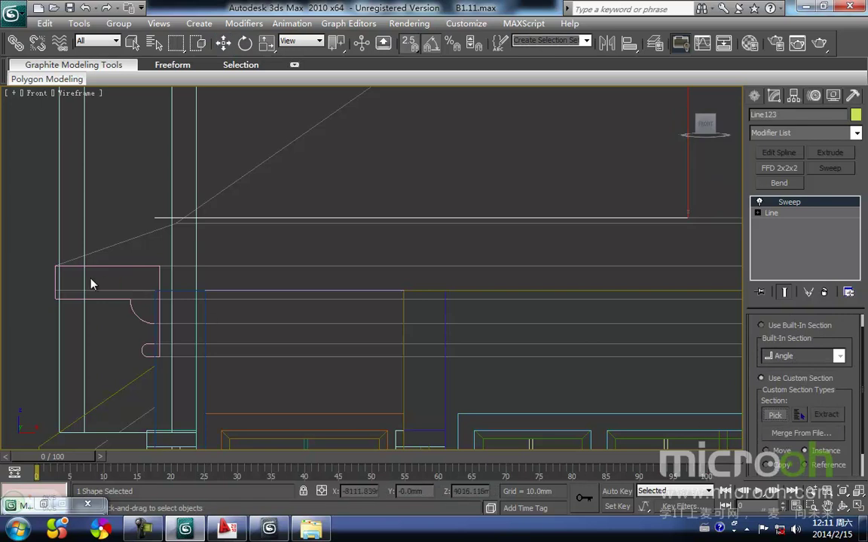
left_click(146, 268)
scroll(150, 324, "down", 5)
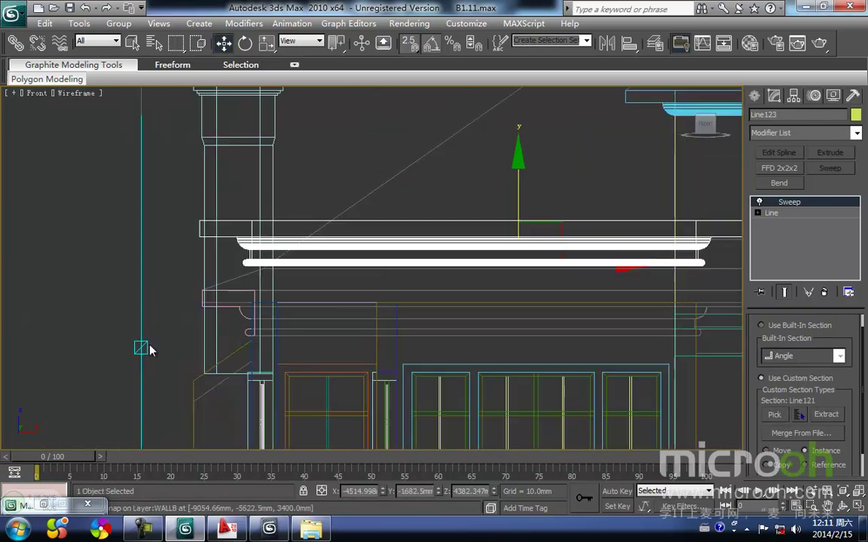
Step: Lower the swept eave to match the eave lines of the reference elevation, at a height of about 3543 mm
scroll(359, 295, "up", 2)
middle_click_drag(206, 237, 261, 258)
left_click_drag(181, 244, 183, 286)
middle_click_drag(337, 322, 311, 323)
scroll(311, 322, "down", 2)
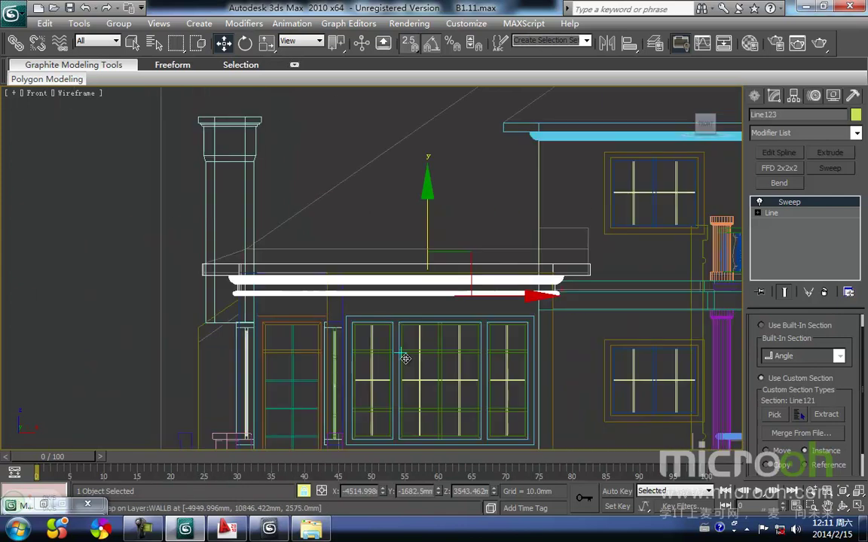
middle_click_drag(403, 354, 359, 361)
Step: Check the swept lower eave against the facade in shaded and wireframe display, from an angle and from the front
key("F3")
scroll(398, 389, "down", 5)
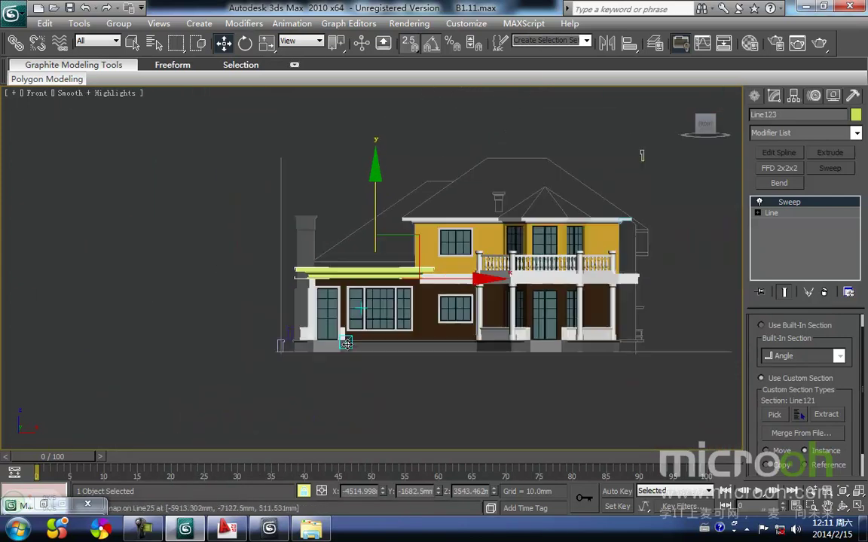
middle_click_drag(366, 374, 268, 357, "alt")
key("f")
key("z")
middle_click_drag(381, 319, 287, 341)
key("F3")
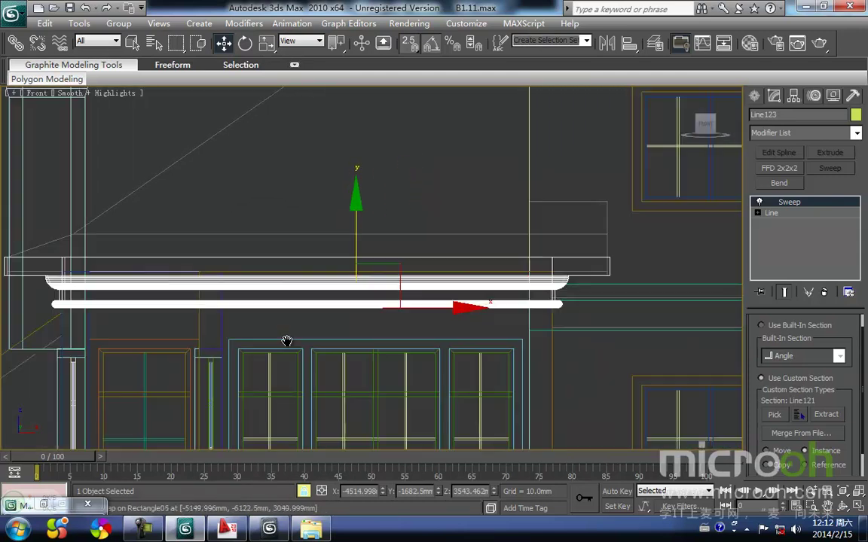
key("F3")
key("F3")
key("F3")
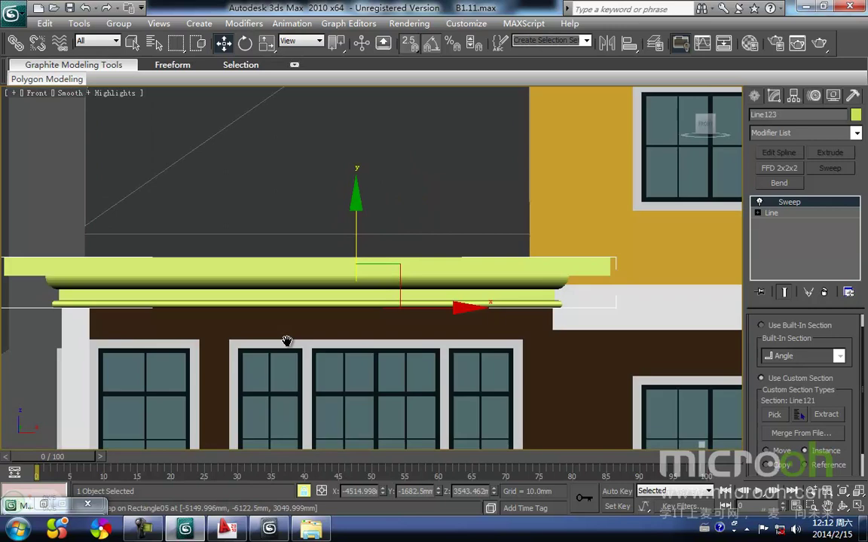
Step: Assign the white 装饰线条 material to the lower eave, deselect it, and close the Material Editor
key("m")
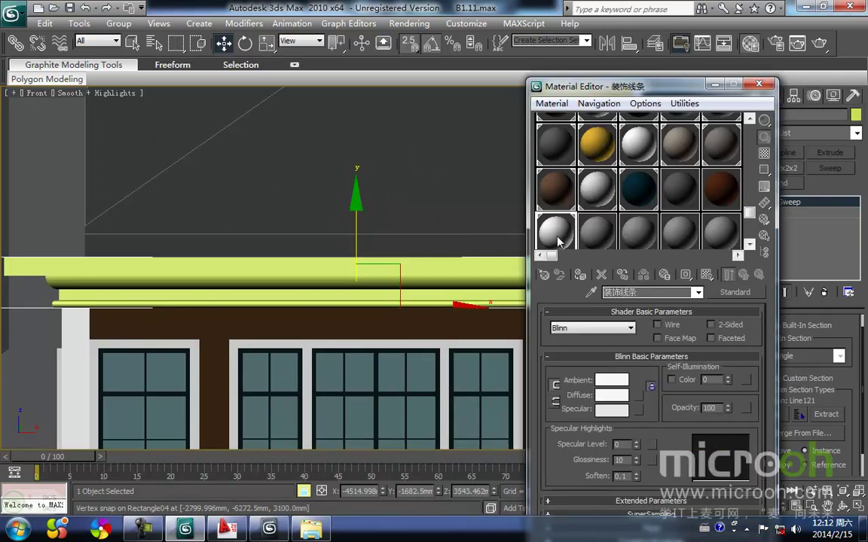
left_click(581, 276)
middle_click_drag(234, 249, 361, 318)
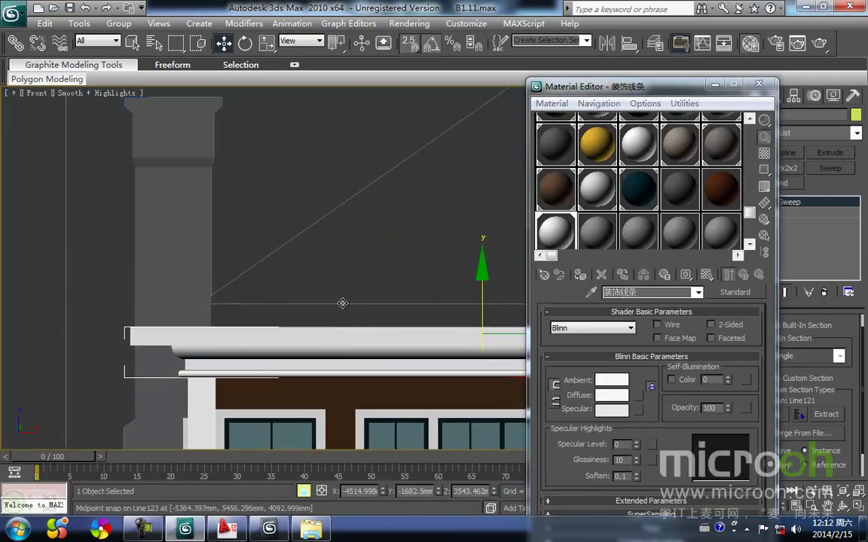
left_click(319, 280)
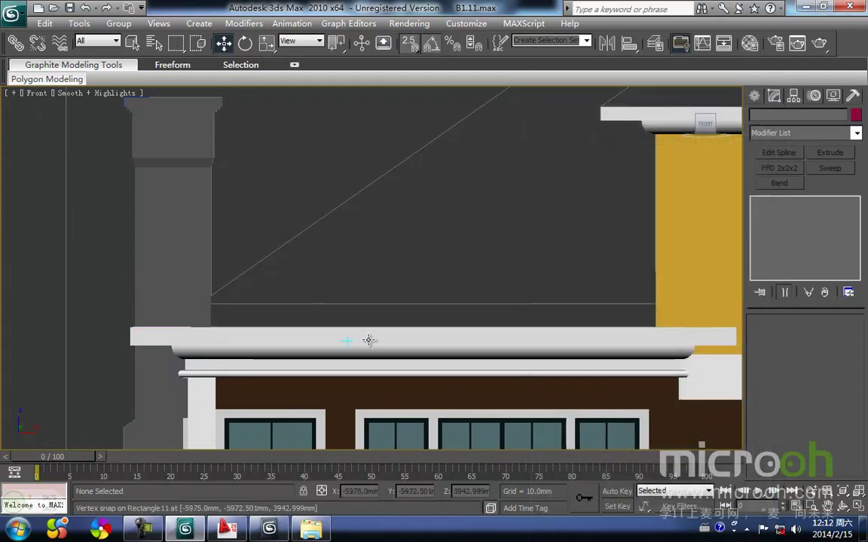
key("F3")
scroll(325, 263, "down", 3)
key("F3")
scroll(359, 314, "down", 2)
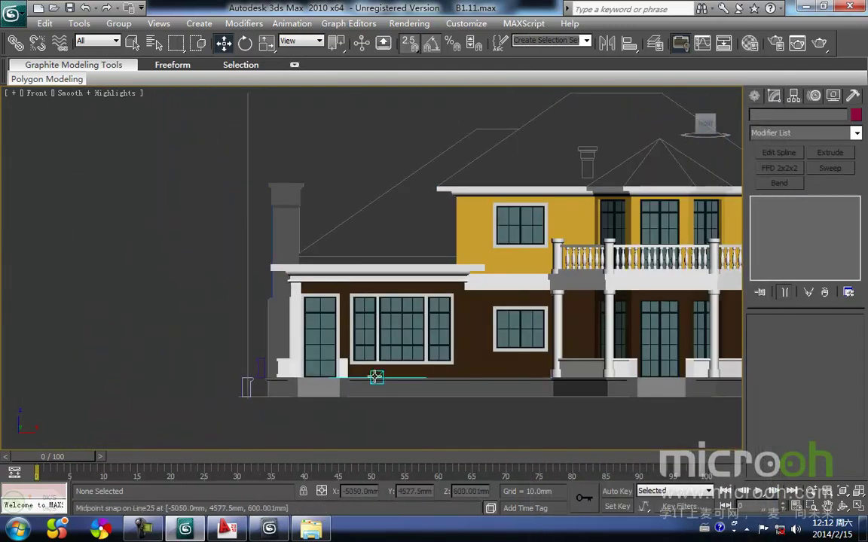
Step: Switch to AutoCAD and examine the lower eave and cornice detail above the windows on the B1 elevation drawing
middle_click_drag(393, 386, 401, 401, "alt")
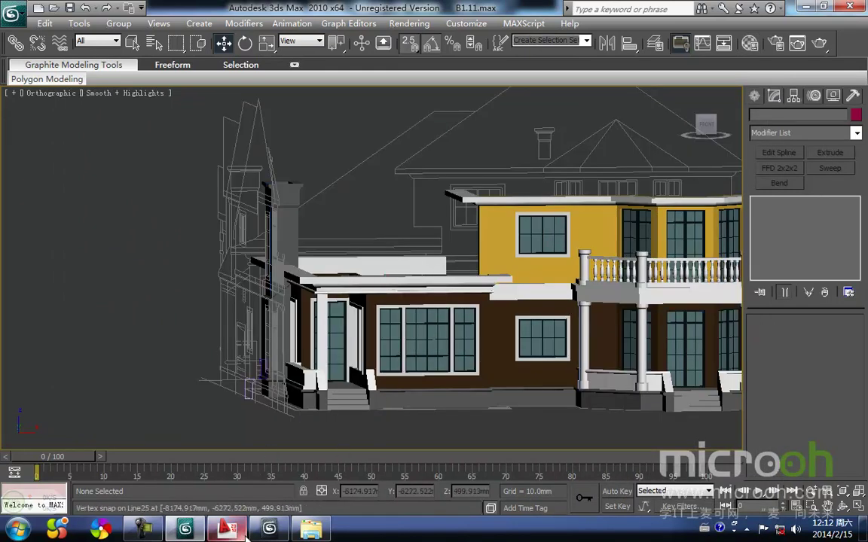
left_click(219, 533)
mouse_move(592, 276)
middle_mouse_down()
mouse_move(556, 306)
mouse_move(393, 343)
middle_mouse_up()
scroll(739, 254, "up", 1)
middle_click_drag(739, 254, 668, 269)
scroll(534, 244, "up", 4)
mouse_move(533, 245)
middle_mouse_down()
mouse_move(472, 244)
mouse_move(483, 309)
middle_mouse_up()
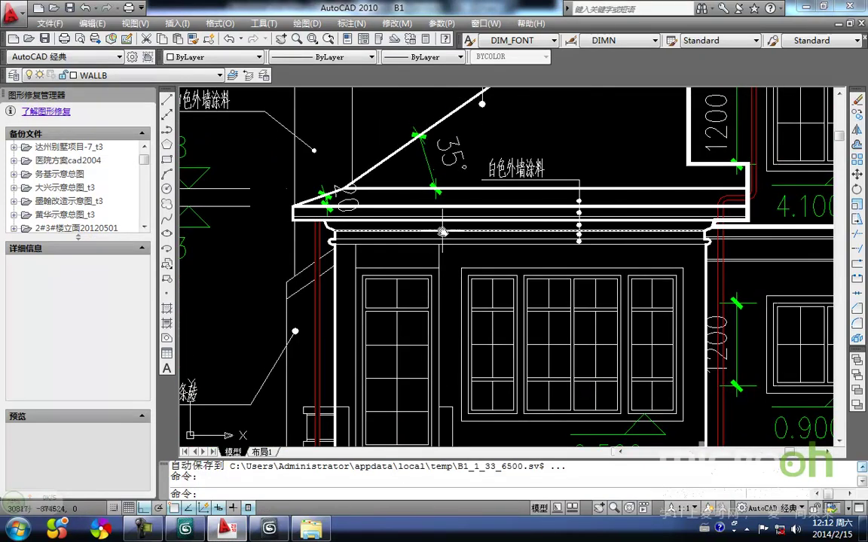
middle_click_drag(440, 237, 453, 277)
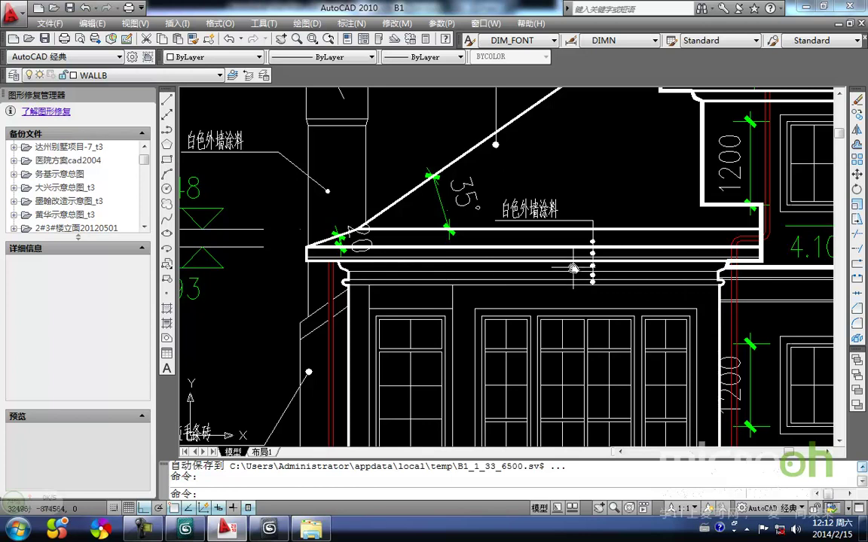
middle_click_drag(357, 276, 414, 282)
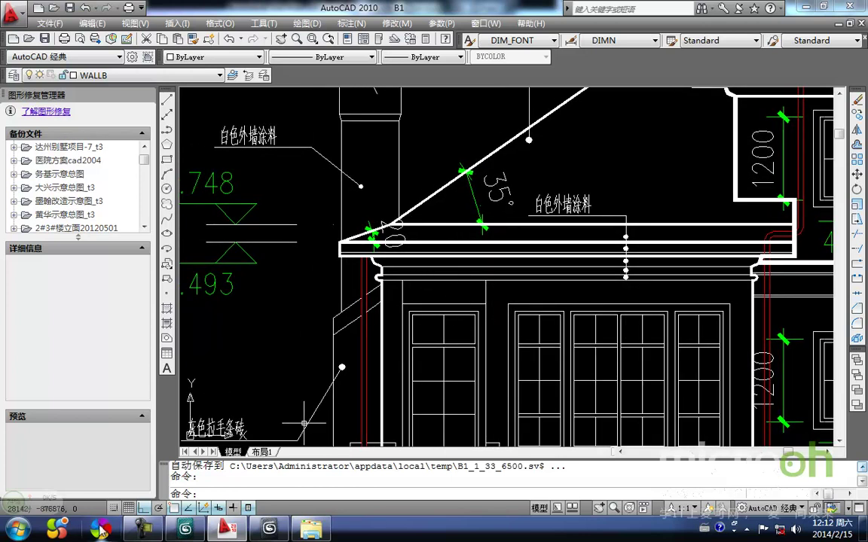
Step: Return to 3ds Max and inspect the villa with its swept eaves from the top, the front and an angle
left_click(239, 538)
middle_click_drag(288, 403, 292, 381, "alt")
key("t")
key("z")
middle_click_drag(314, 326, 316, 324)
scroll(316, 324, "up", 4)
scroll(292, 244, "down", 2)
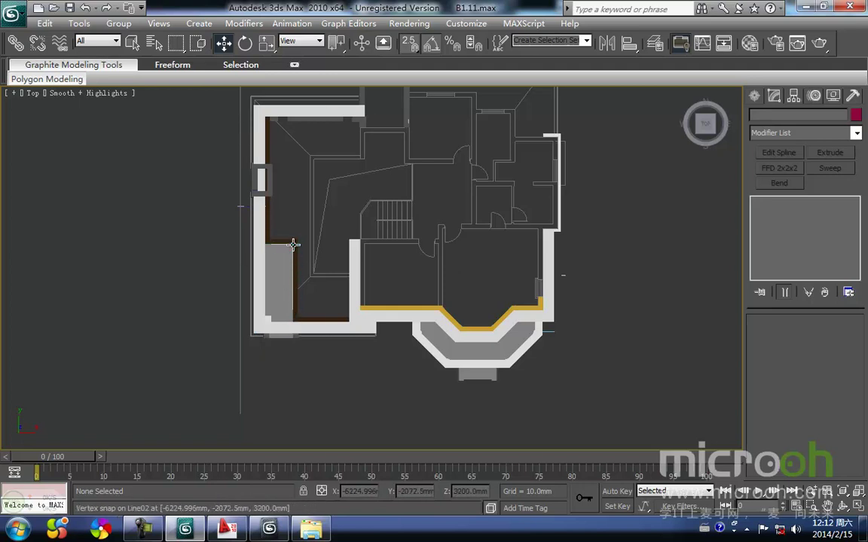
middle_click_drag(278, 321, 241, 347)
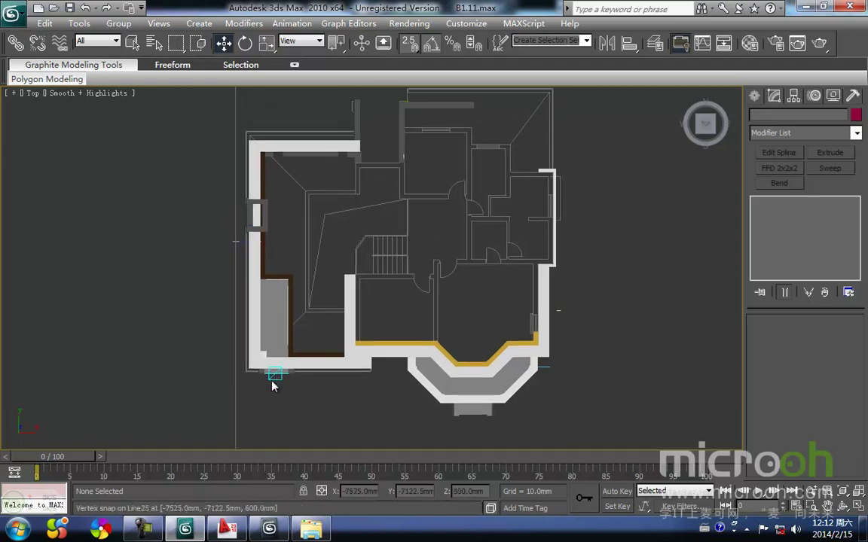
key("f")
middle_click_drag(184, 307, 214, 324)
middle_click_drag(223, 357, 223, 288)
mouse_move(273, 384)
middle_mouse_down()
mouse_move(268, 345)
mouse_move(312, 380)
mouse_move(362, 384)
mouse_move(356, 394)
mouse_move(315, 392)
mouse_move(360, 393)
middle_mouse_up()
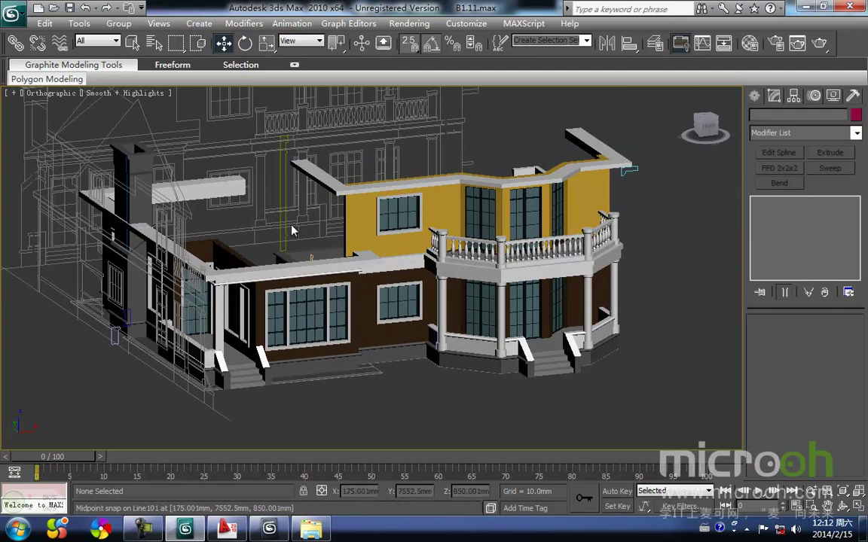
middle_click_drag(494, 205, 377, 344)
middle_click_drag(424, 282, 440, 243)
scroll(442, 244, "down", 2)
scroll(388, 302, "down", 2)
middle_click_drag(388, 303, 384, 285)
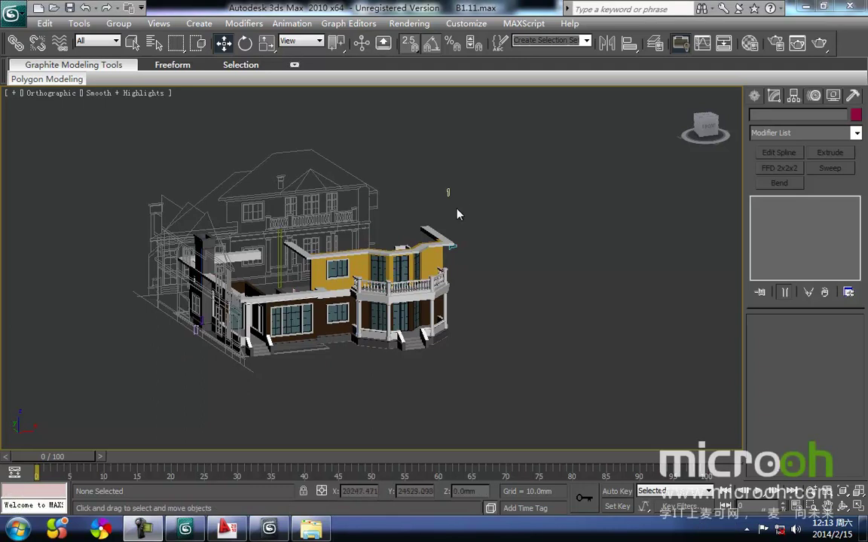
Step: In the layer manager, hide the south-and-west model layer (南立面和西立面模…) and show the east-and-north model layer (东立面和北立面模…)
left_click(652, 45)
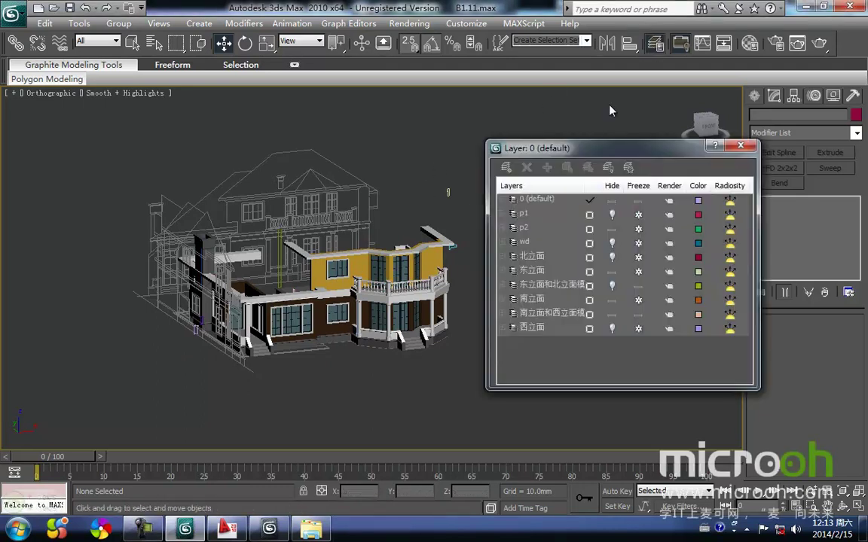
left_click(566, 313)
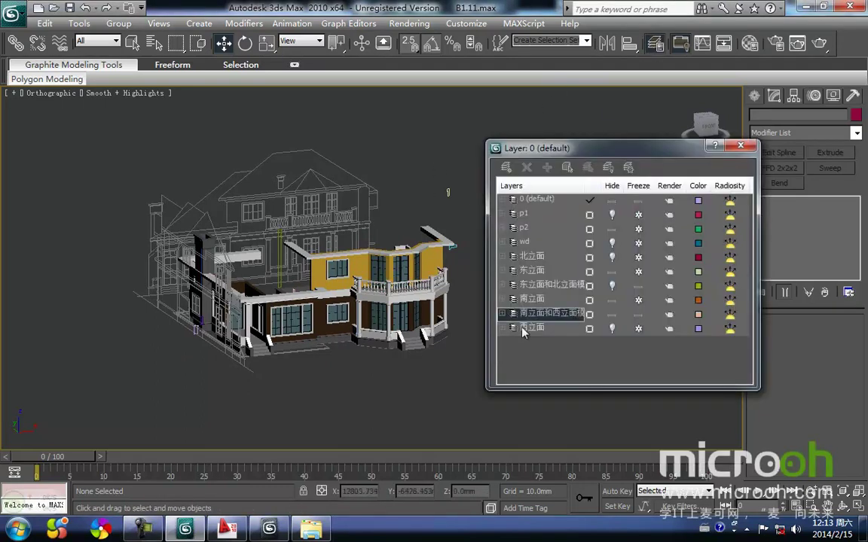
left_click(612, 315)
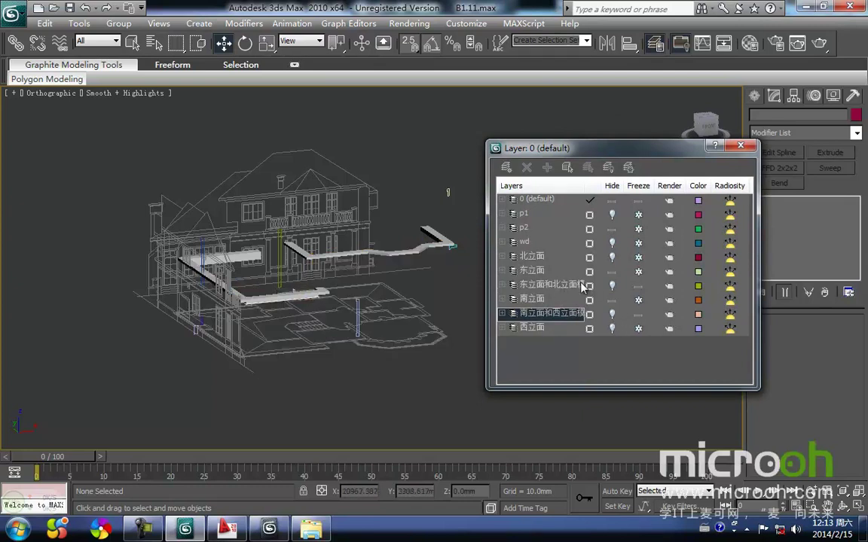
left_click(613, 287)
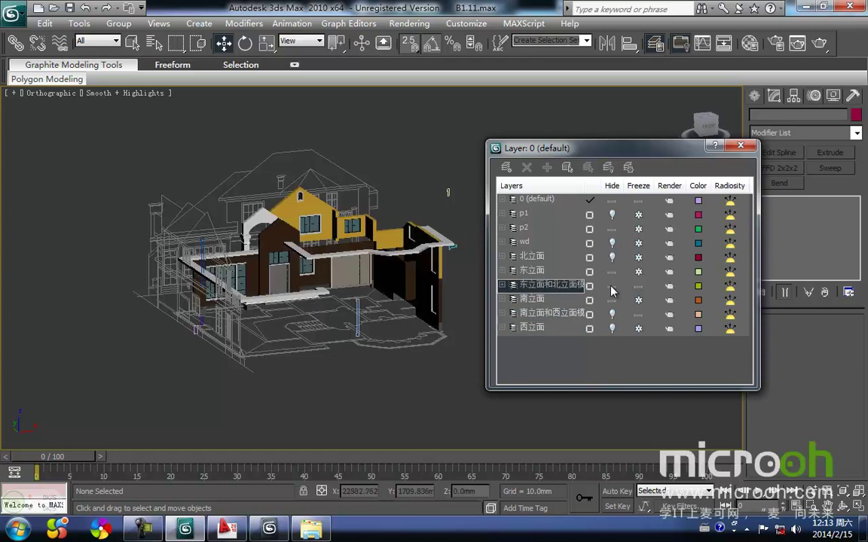
middle_click_drag(392, 277, 369, 306)
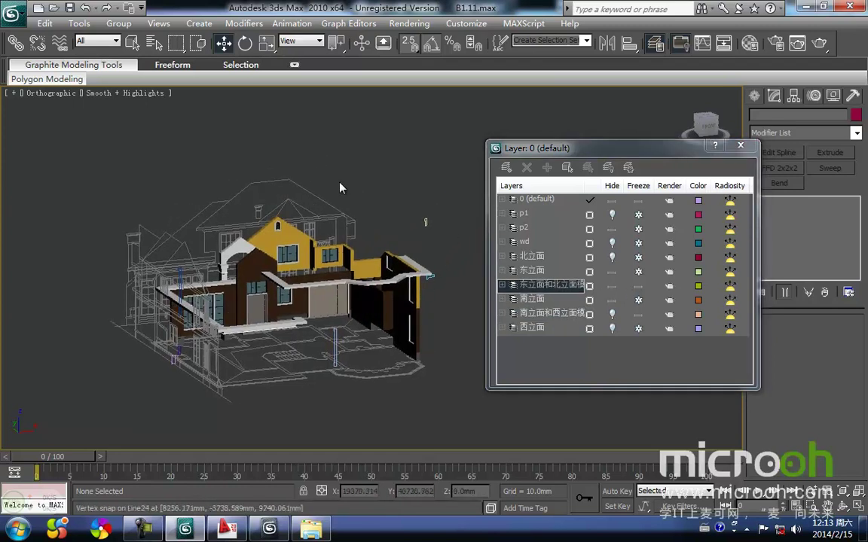
Step: Show the 北立面 reference layer, hide 南立面, keep 西立面 hidden, and close the layer manager
left_click(611, 260)
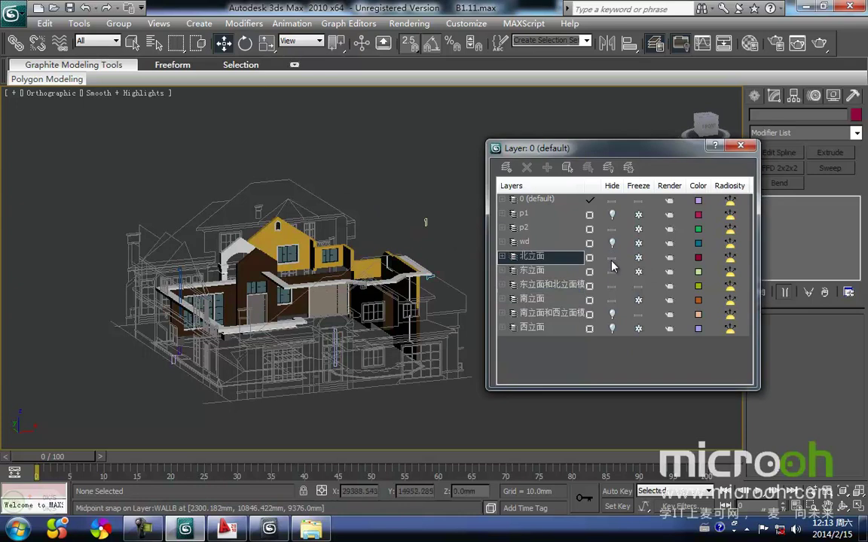
left_click(612, 301)
left_click(612, 329)
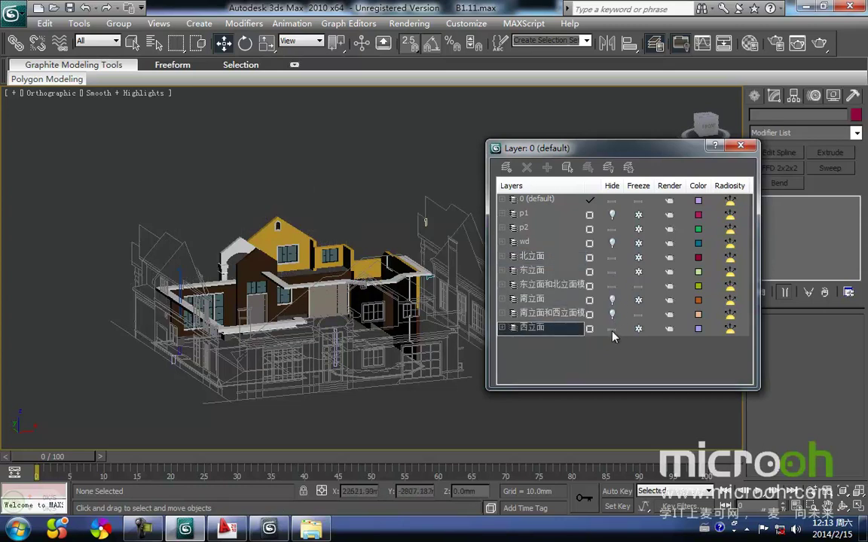
left_click(612, 330)
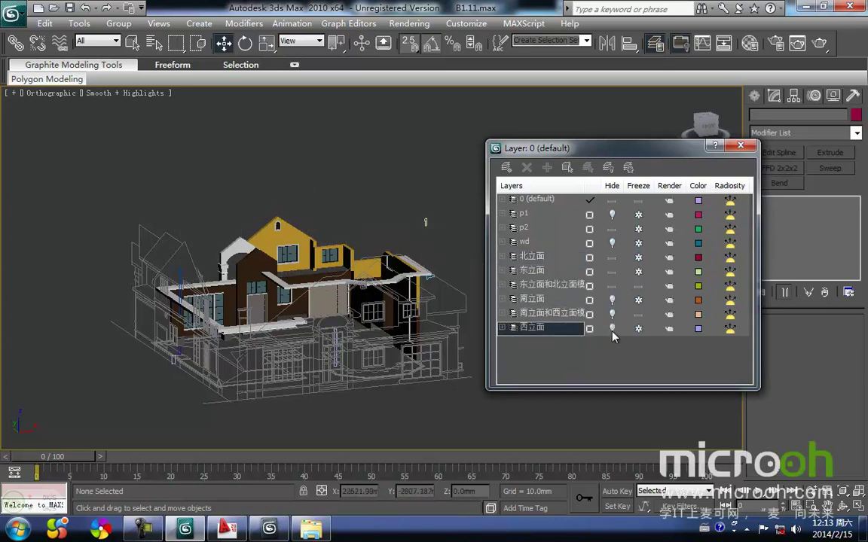
middle_click_drag(285, 304, 262, 339)
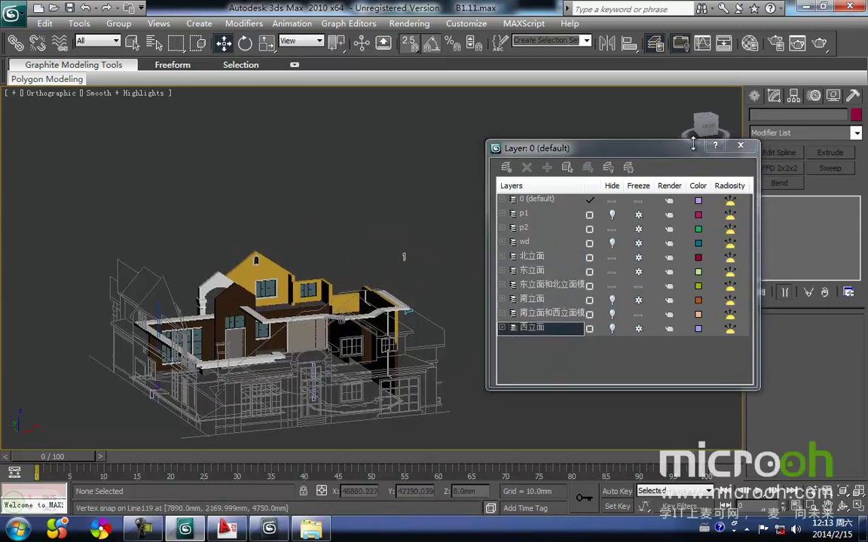
left_click(741, 145)
Step: Display the rear elevation in wireframe and hide the modelled geometry, leaving the shapes and reference lines
key("k")
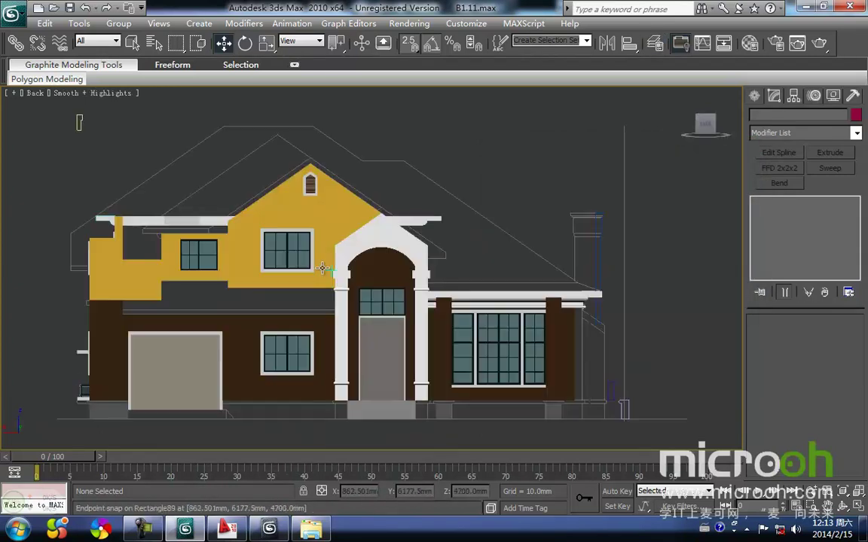
scroll(329, 306, "up", 2)
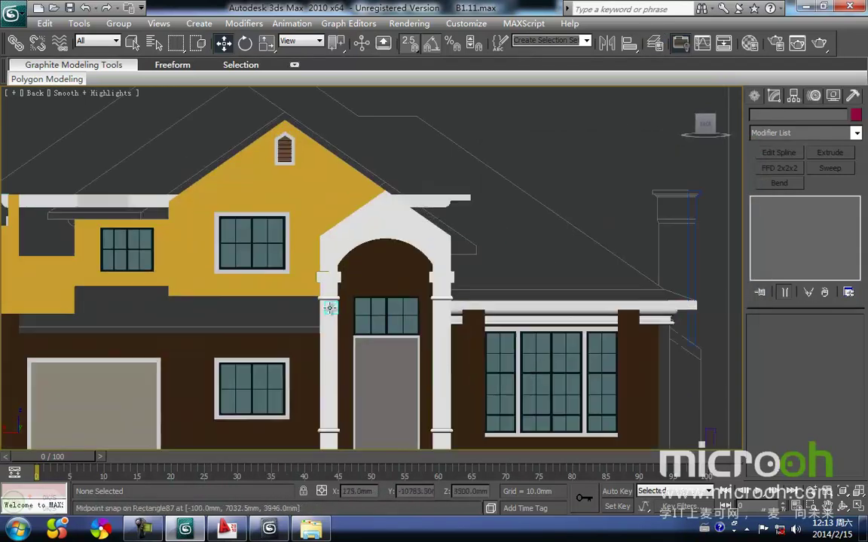
key("F3")
scroll(238, 320, "down", 3)
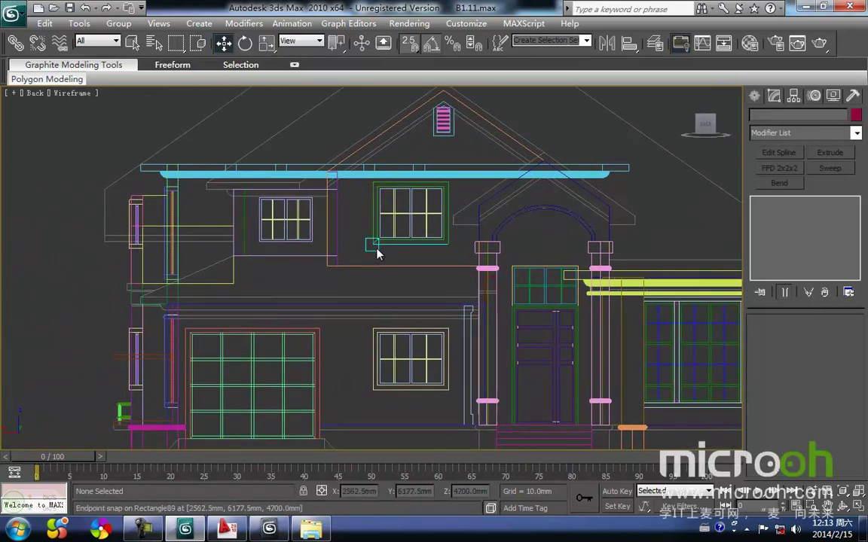
middle_click_drag(375, 296, 385, 236)
scroll(141, 255, "up", 3)
middle_click_drag(187, 256, 377, 286)
scroll(378, 286, "up", 2)
middle_click_drag(247, 265, 295, 294)
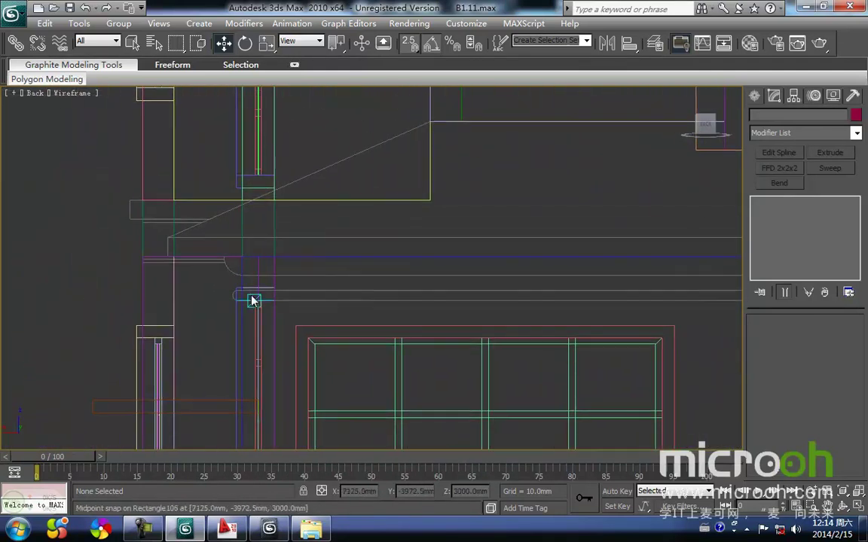
scroll(226, 322, "down", 1)
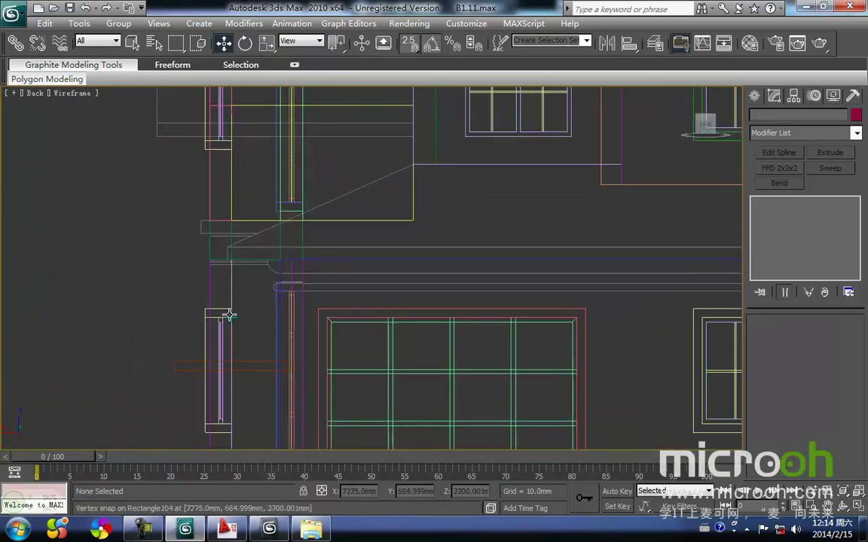
scroll(231, 311, "down", 1)
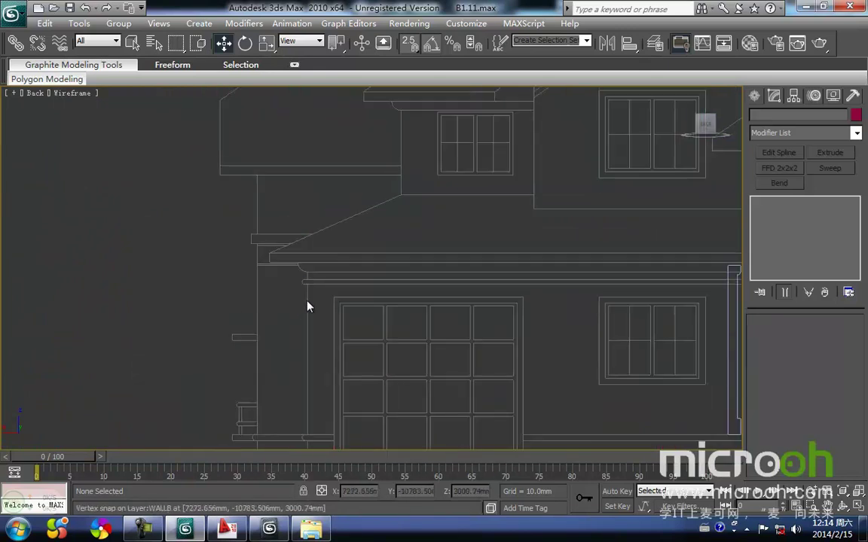
Step: Examine the garage eave, its cornice lines and the adjoining roofs across the rear reference elevation
scroll(245, 303, "down", 1)
middle_click_drag(433, 321, 281, 370)
middle_click_drag(400, 354, 369, 349)
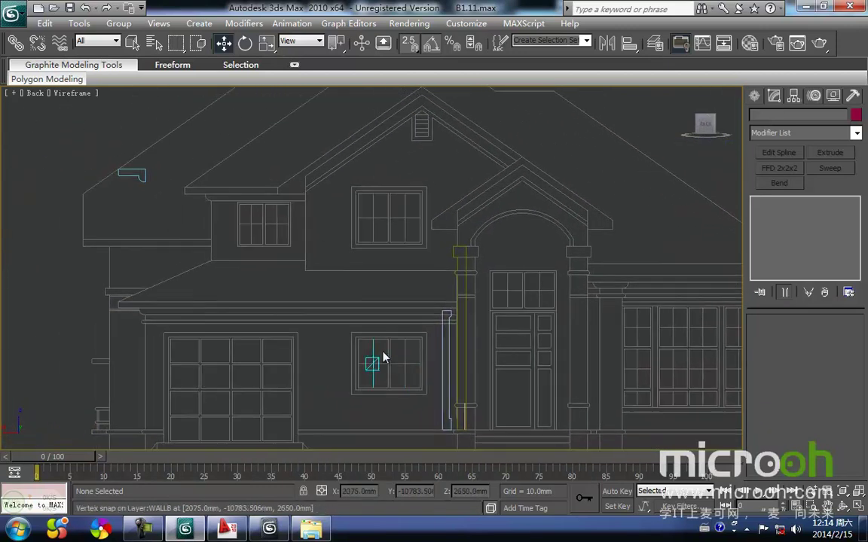
scroll(256, 333, "up", 1)
scroll(333, 339, "up", 1)
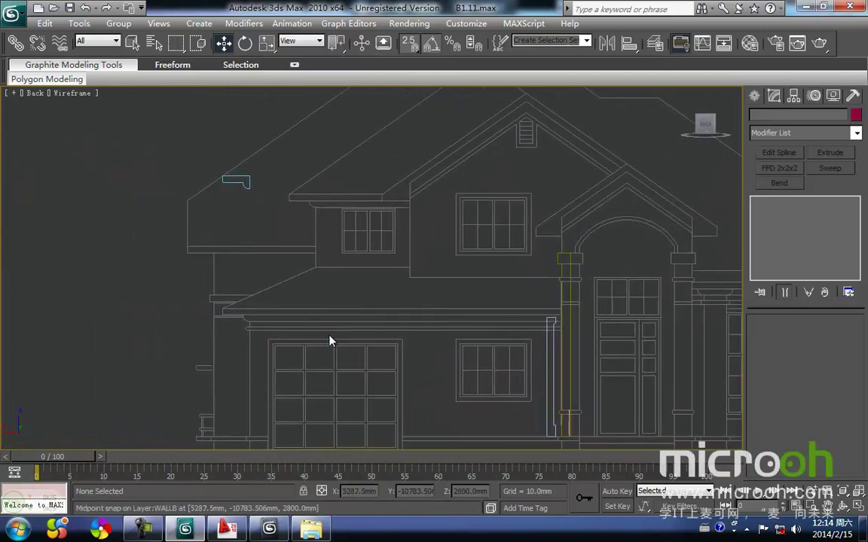
scroll(254, 341, "up", 3)
middle_click_drag(235, 341, 411, 271)
scroll(362, 309, "up", 1)
middle_click_drag(345, 311, 244, 317)
scroll(300, 317, "down", 2)
scroll(300, 316, "down", 3)
middle_click_drag(447, 299, 314, 312)
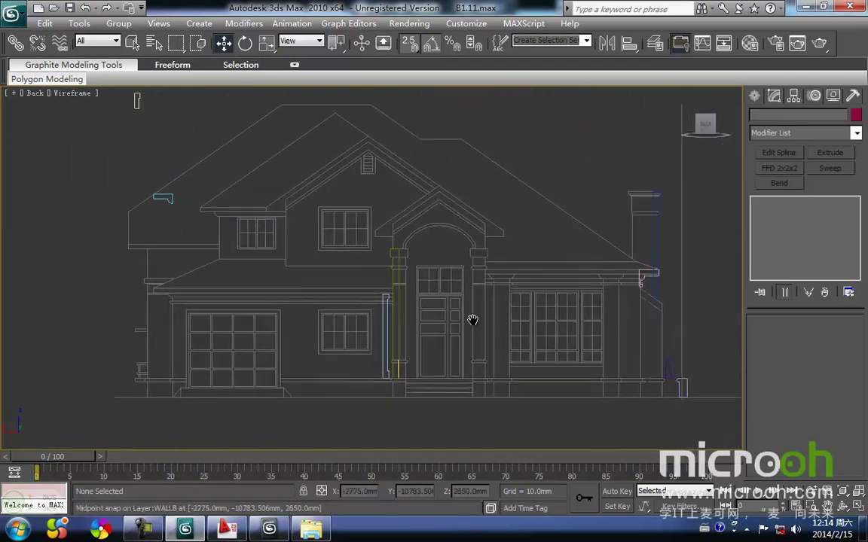
middle_click_drag(505, 309, 368, 318)
Step: Move the lower eave profile from beside the chimney to the garage eave on the rear elevation, then unlock and clear the selection
left_click(520, 293)
middle_click_drag(498, 313, 555, 304)
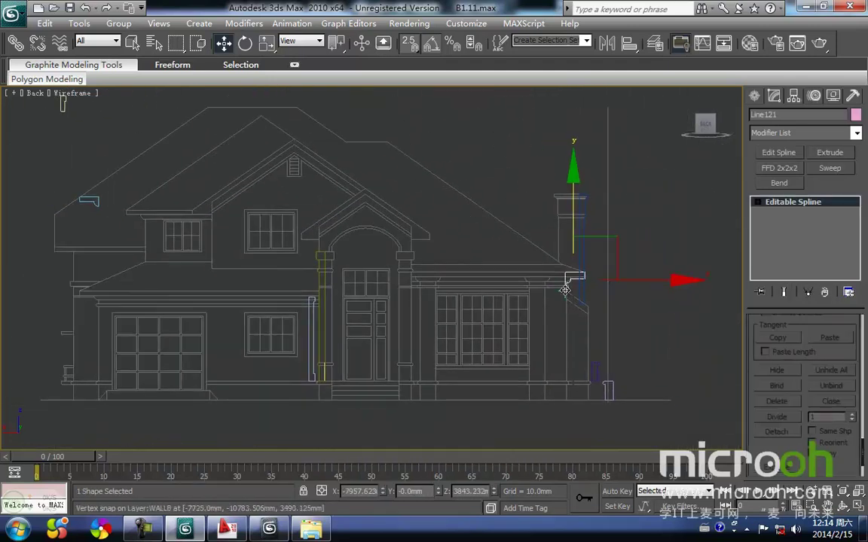
left_click_drag(619, 242, 159, 261)
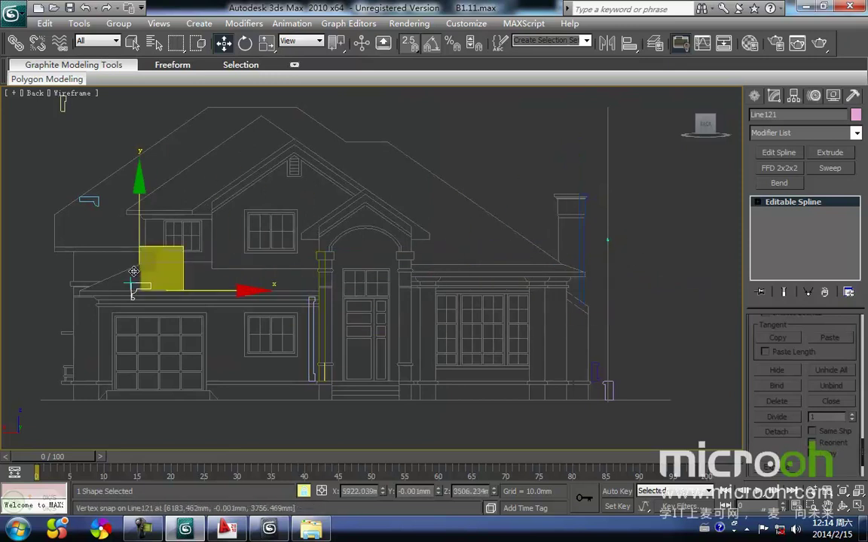
scroll(381, 302, "up", 2)
scroll(381, 303, "up", 1)
scroll(295, 348, "up", 2)
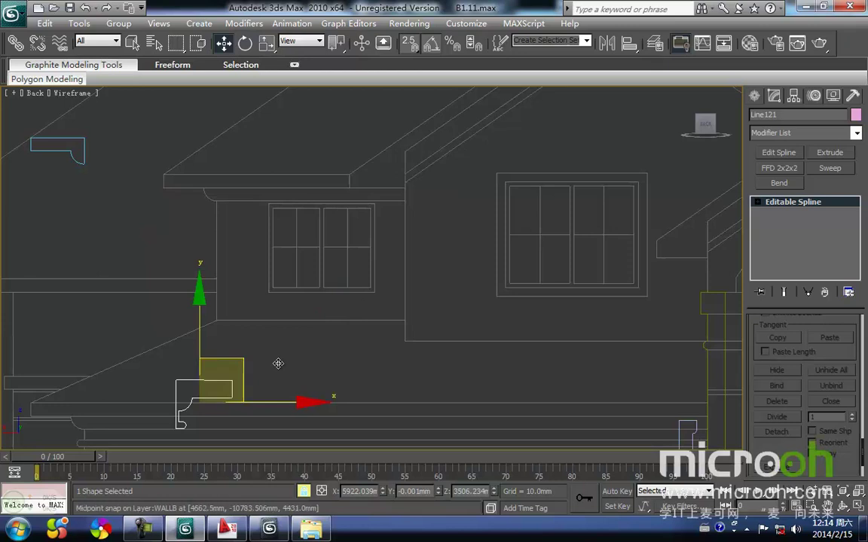
scroll(346, 335, "down", 3)
key("space")
left_click(294, 355)
scroll(289, 354, "up", 3)
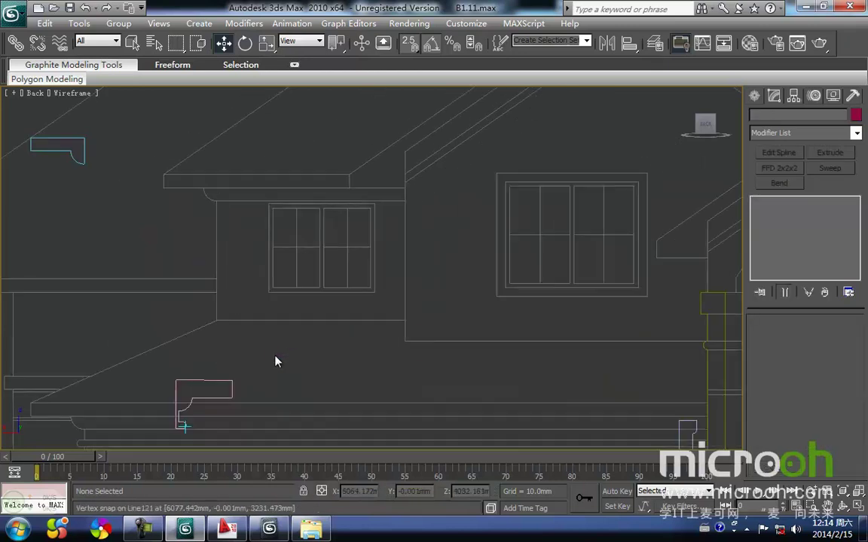
Step: Reselect the lower eave profile and move it clear of the garage roof, beyond the outer end of its eave
left_click(177, 399)
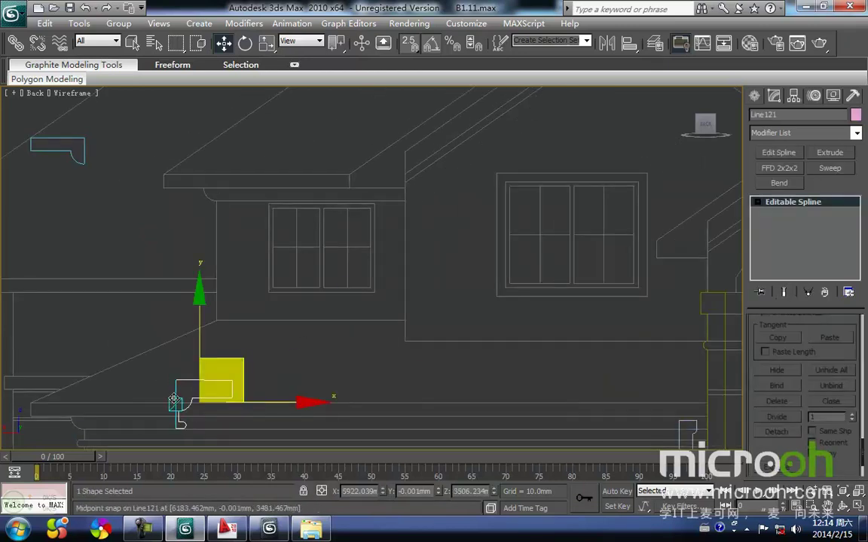
middle_click_drag(252, 373, 378, 345)
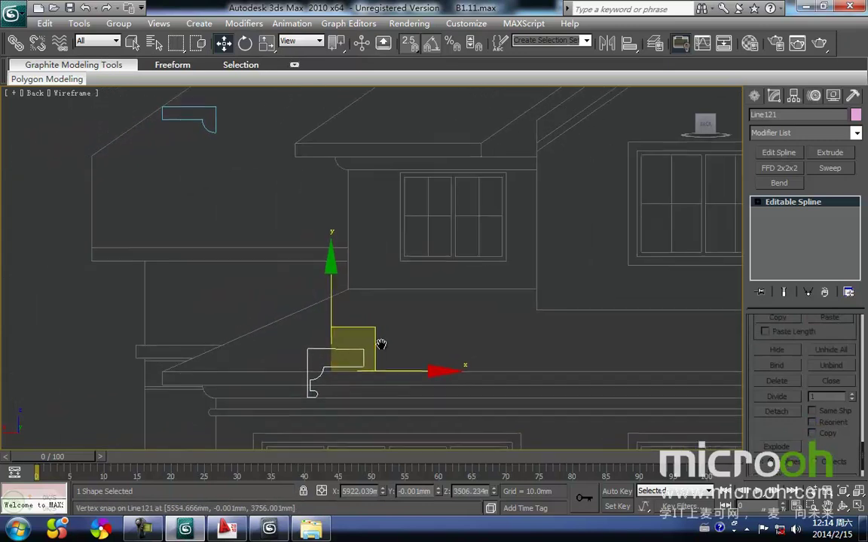
scroll(378, 345, "up", 2)
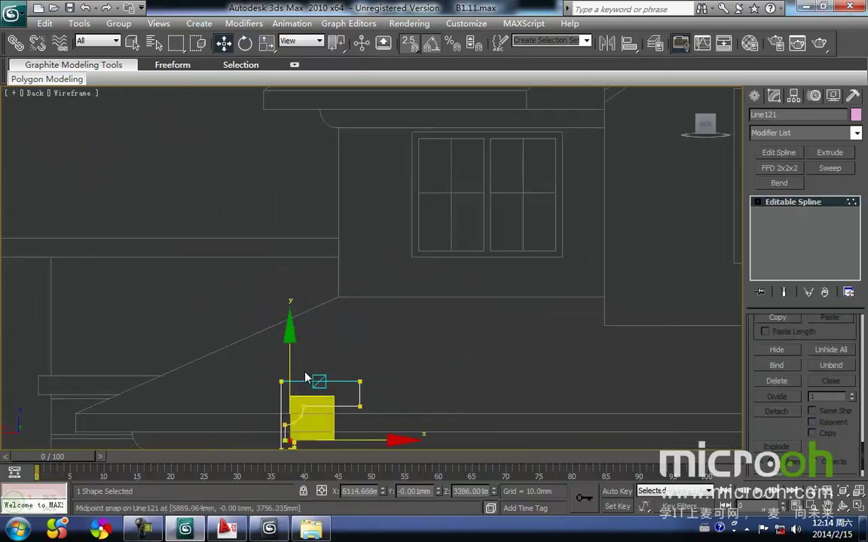
middle_click_drag(356, 380, 404, 291)
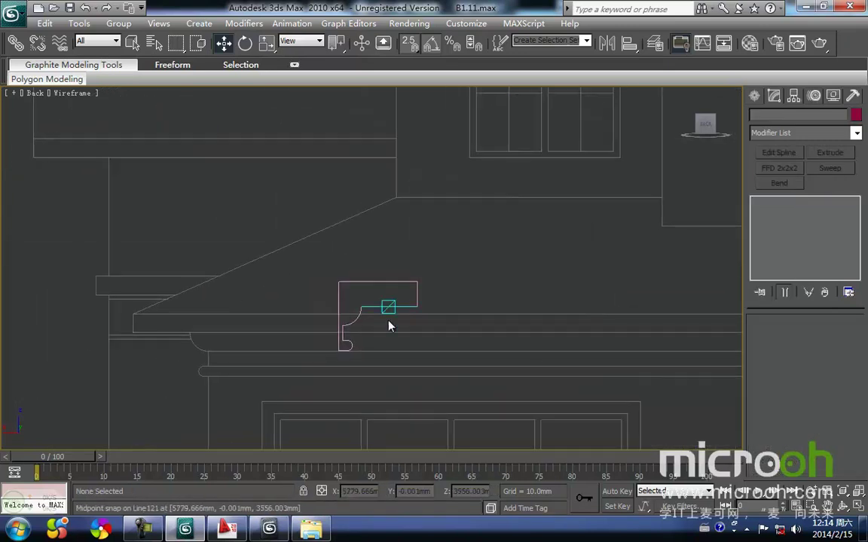
left_click_drag(416, 279, 40, 327)
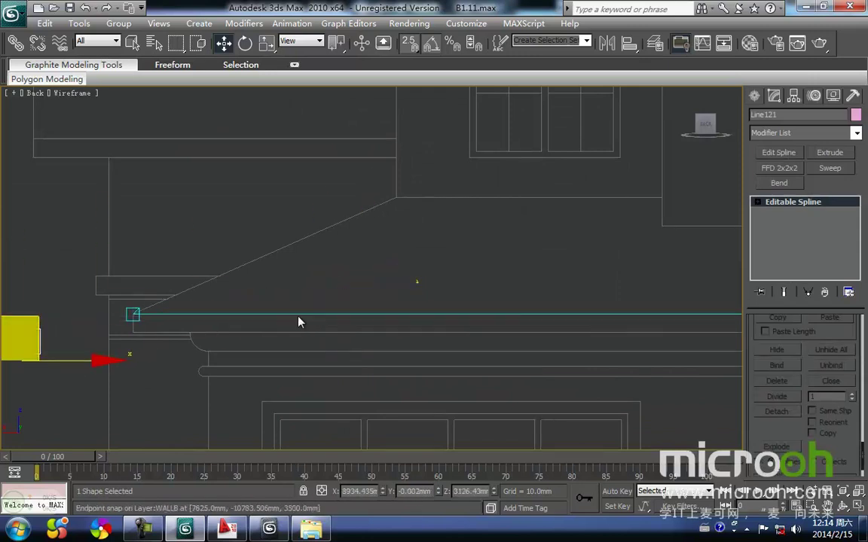
Step: Examine the extent of the garage eave on the rear and left reference elevations
scroll(353, 255, "down", 3)
scroll(411, 313, "down", 2)
scroll(409, 306, "up", 5)
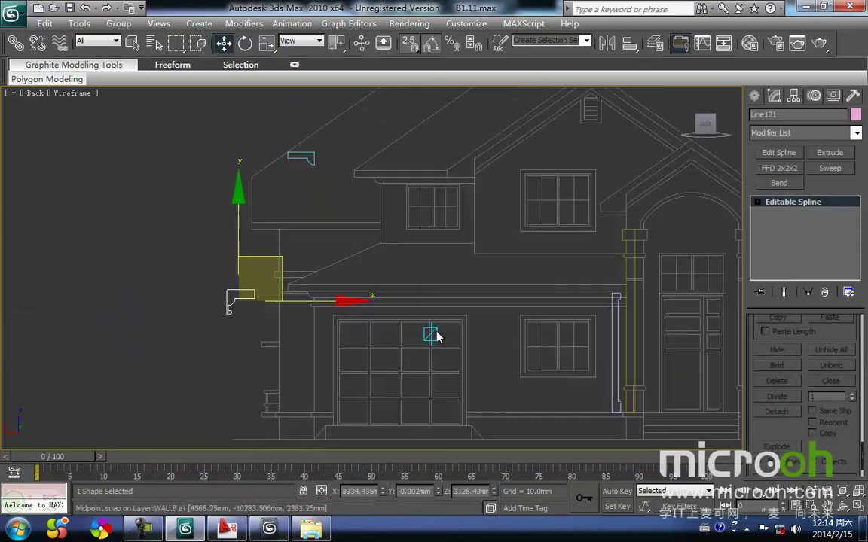
scroll(639, 317, "down", 3)
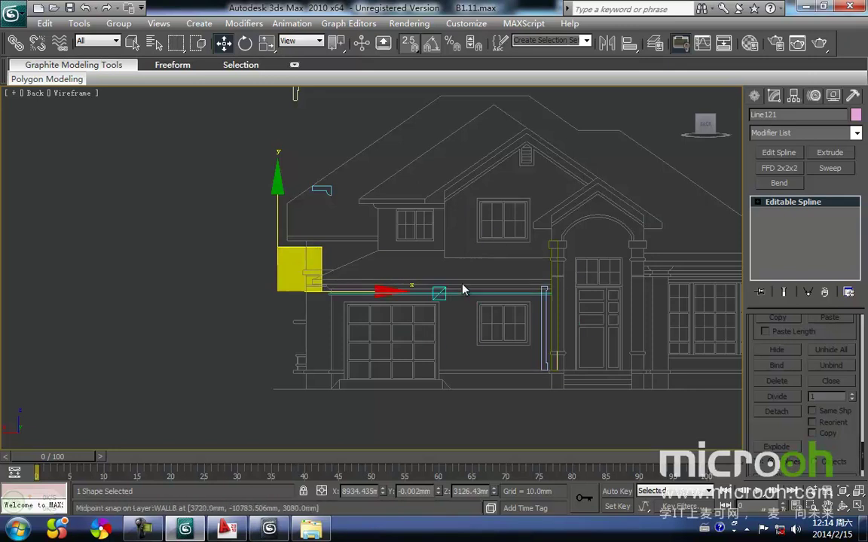
key("l")
scroll(466, 287, "down", 8)
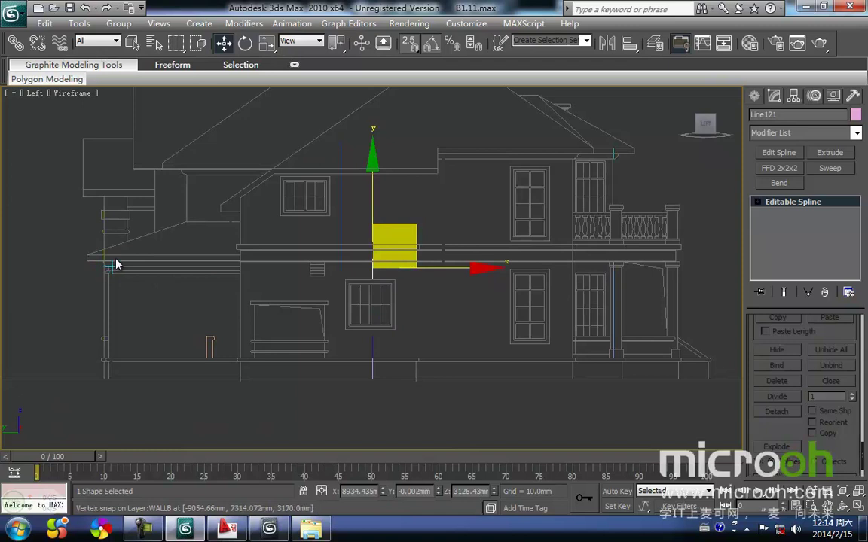
scroll(244, 288, "up", 1)
Step: Switch to the plan view and show the hidden wall geometry around the garage
key("t")
middle_click_drag(288, 287, 211, 317)
scroll(362, 293, "down", 8)
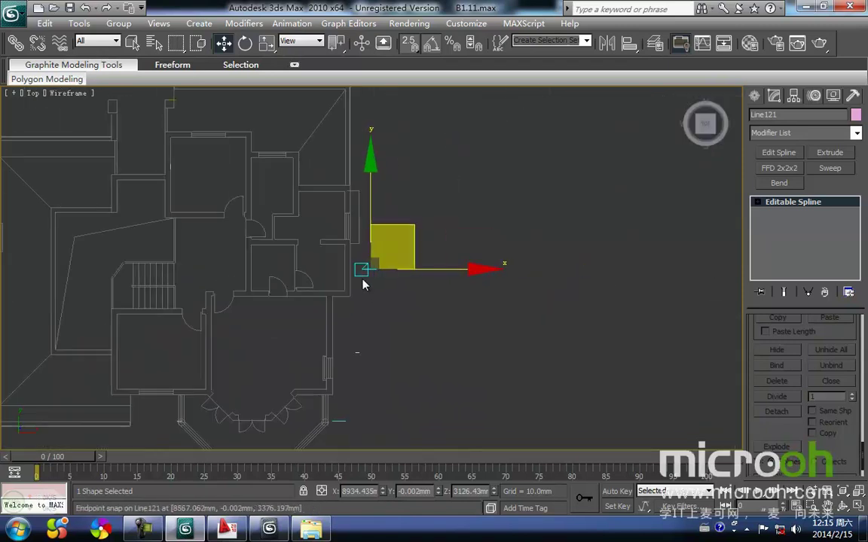
scroll(347, 256, "up", 3)
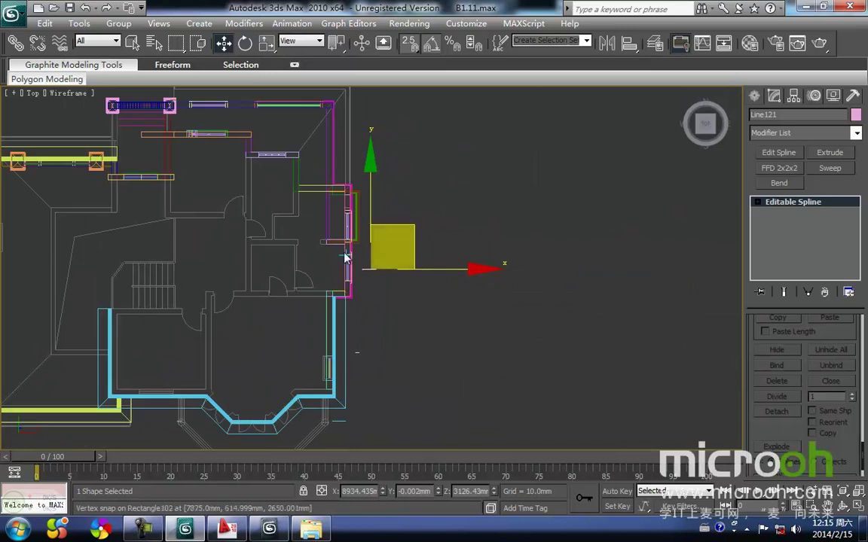
scroll(351, 170, "up", 5)
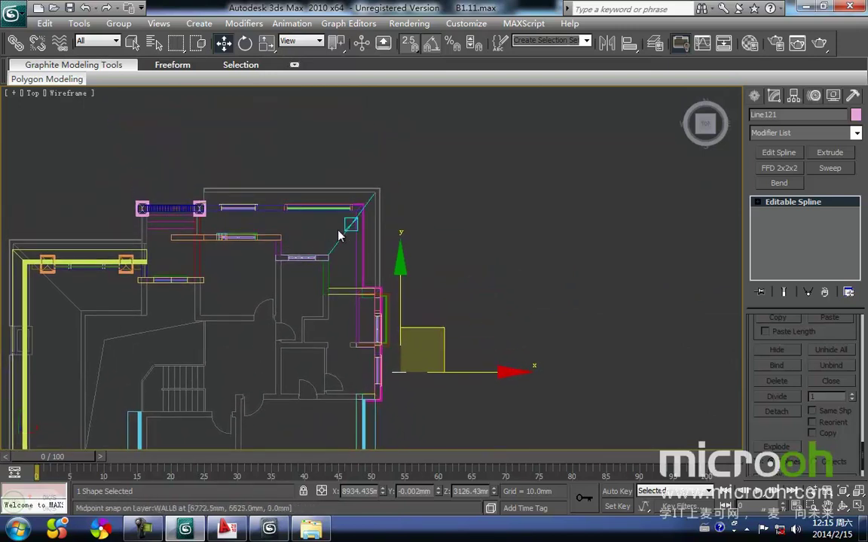
Step: Start a corner-type line at the end of the garage's rear wall beside the entrance column
left_click(754, 97)
left_click(779, 195)
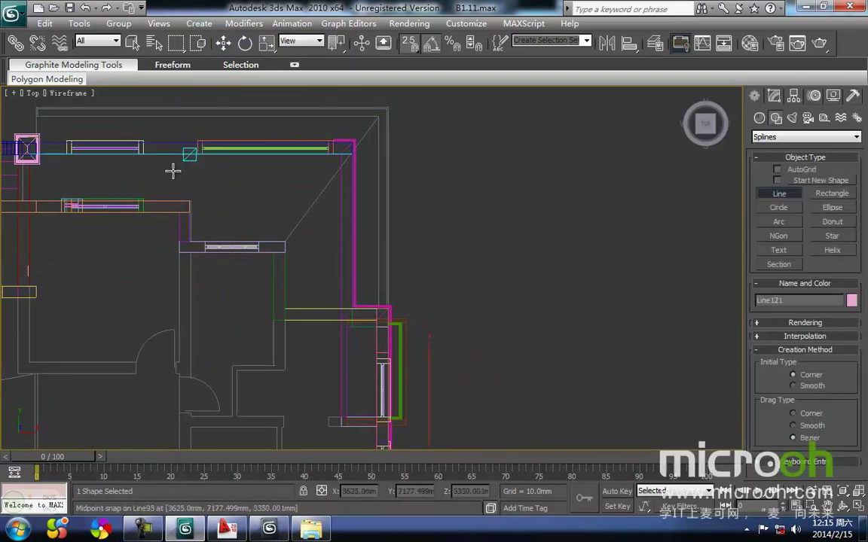
scroll(417, 287, "up", 3)
scroll(229, 234, "up", 3)
middle_click_drag(229, 234, 460, 294)
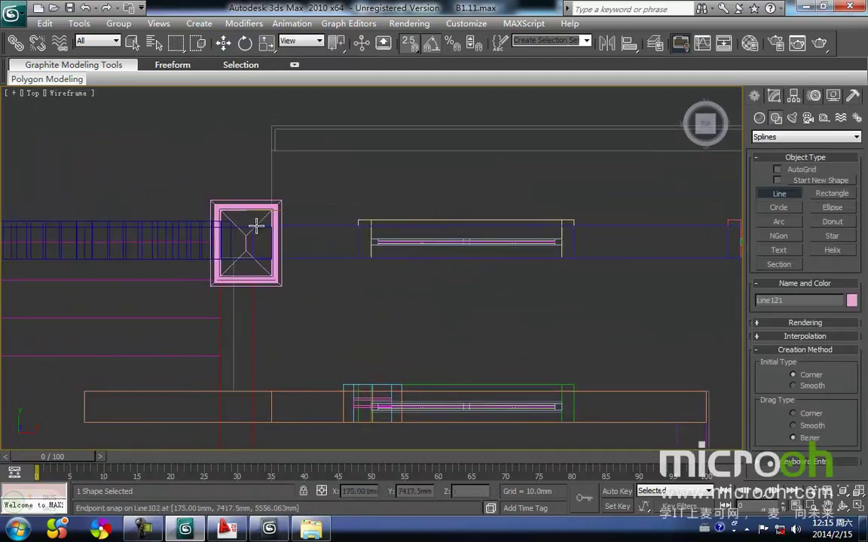
scroll(277, 228, "down", 2)
key("F3")
key("F3")
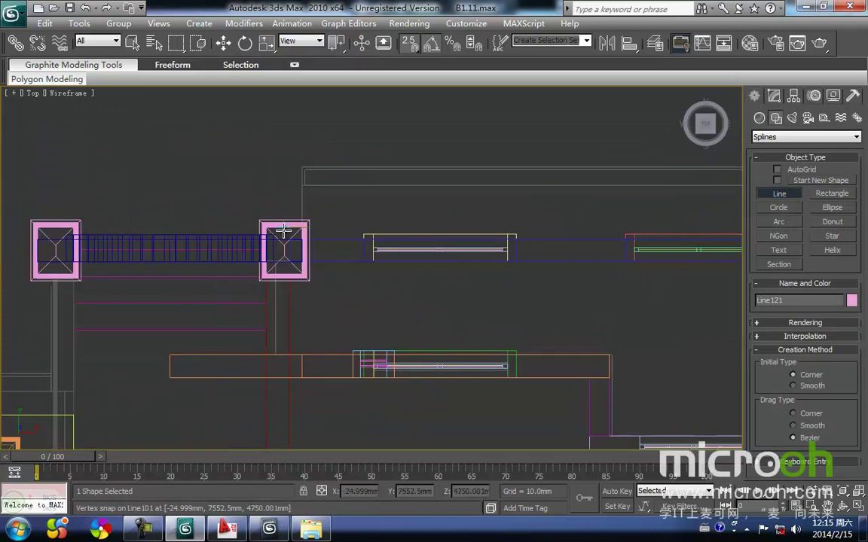
scroll(280, 234, "up", 2)
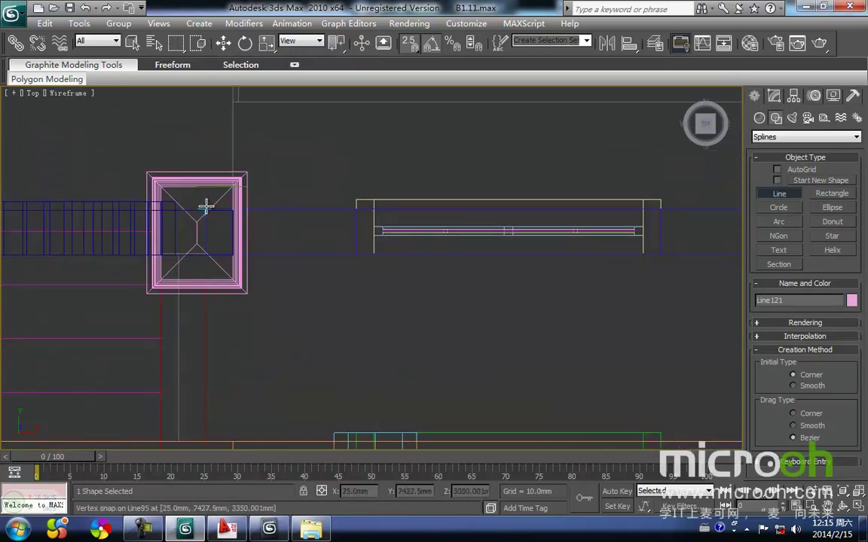
left_click(238, 208)
Step: Continue the line along the garage's rear wall to its outer corner
scroll(442, 148, "down", 1)
key("i")
scroll(415, 269, "down", 2)
scroll(512, 285, "down", 1)
key("i")
scroll(371, 270, "up", 3)
key("i")
scroll(372, 270, "up", 2)
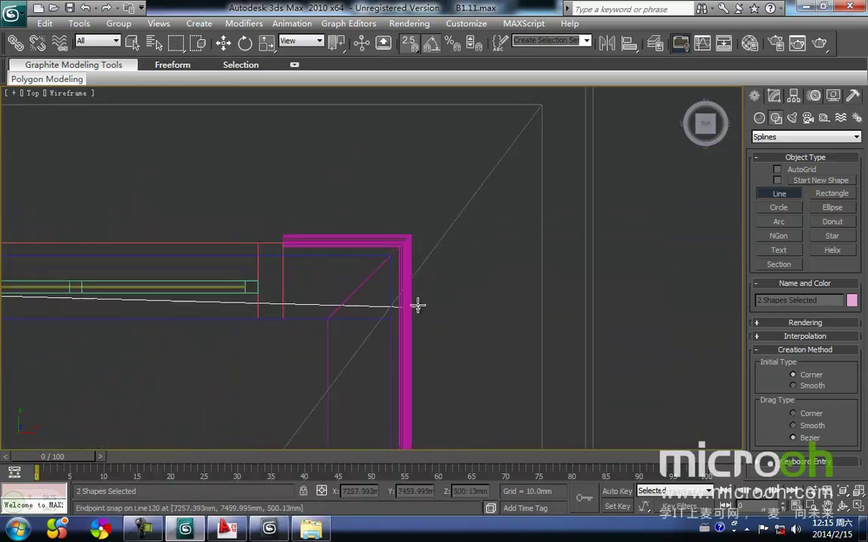
left_click(389, 256)
Step: Continue the line along the garage's side wall to the wall return and finish the open path there
scroll(369, 275, "down", 4)
scroll(369, 301, "up", 3)
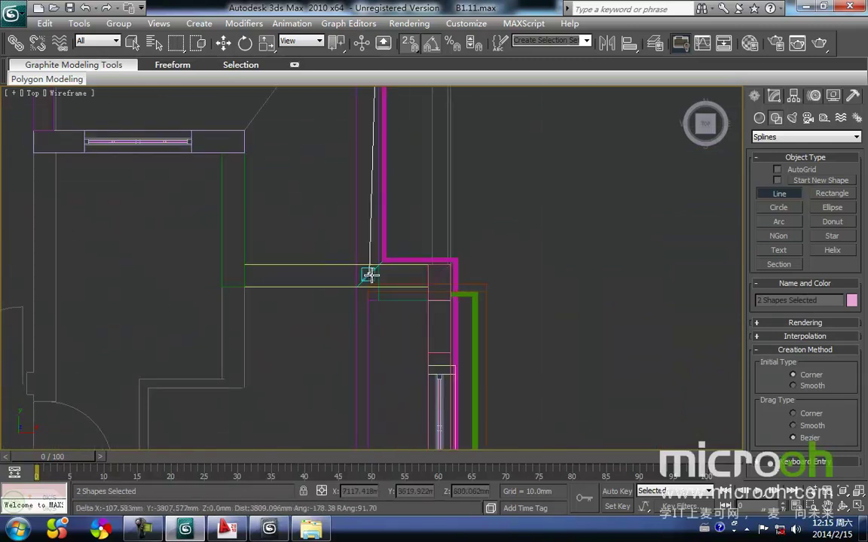
scroll(379, 275, "up", 3)
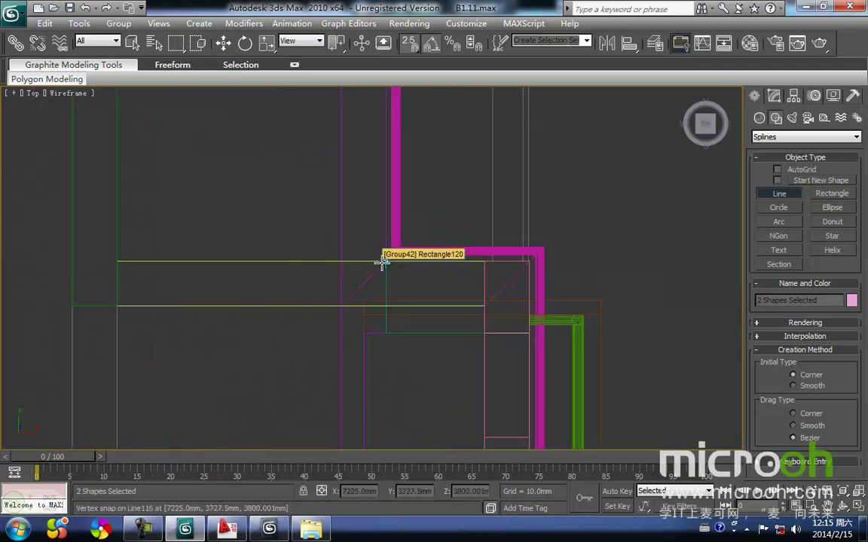
scroll(373, 265, "down", 4)
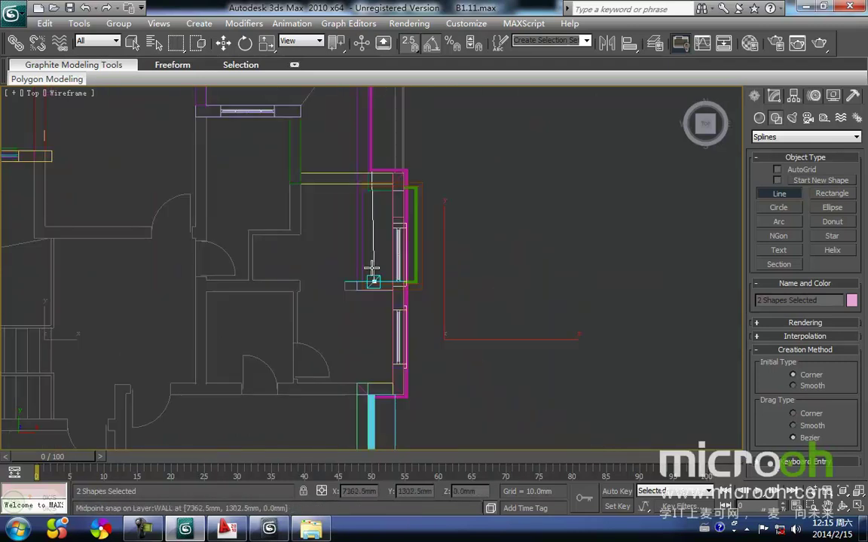
scroll(362, 184, "up", 6)
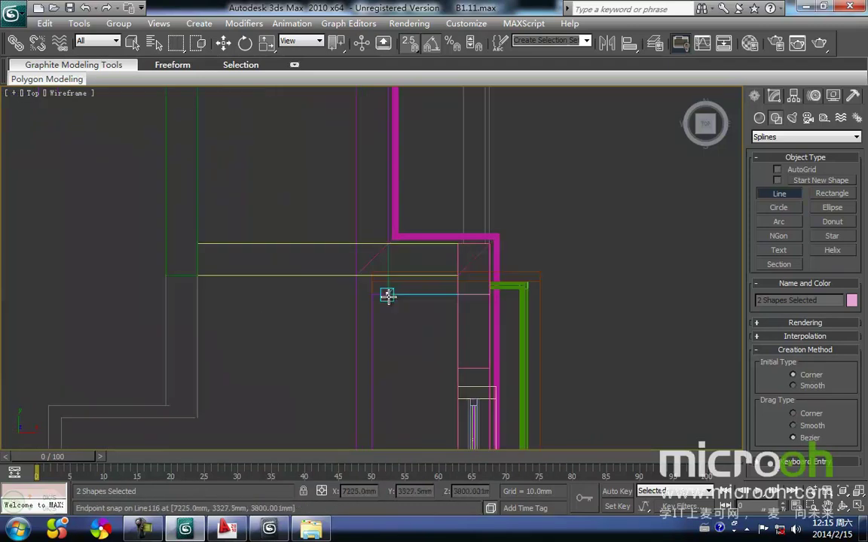
left_click(394, 232)
right_click(333, 279)
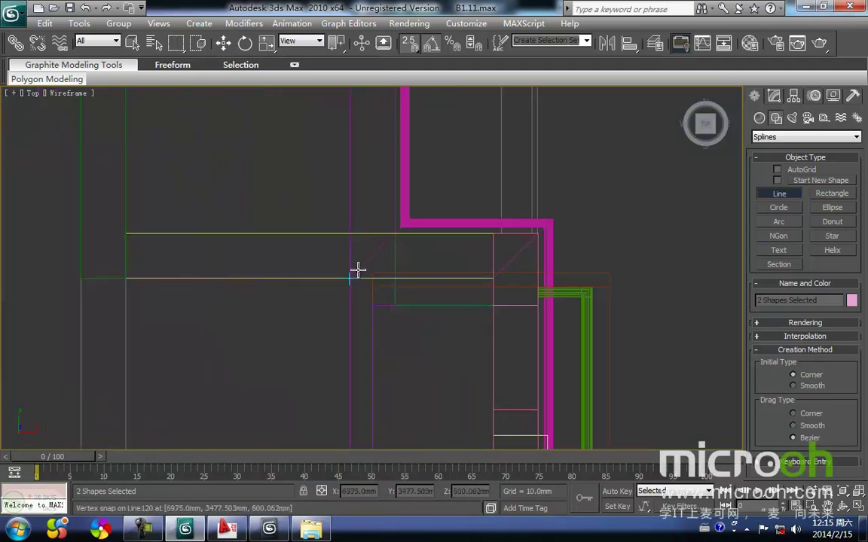
right_click(333, 279)
scroll(501, 181, "down", 3)
middle_click_drag(504, 181, 422, 261)
Step: Sweep the garage path in the rear view with the lower eave profile picked as its custom section
scroll(422, 261, "down", 5)
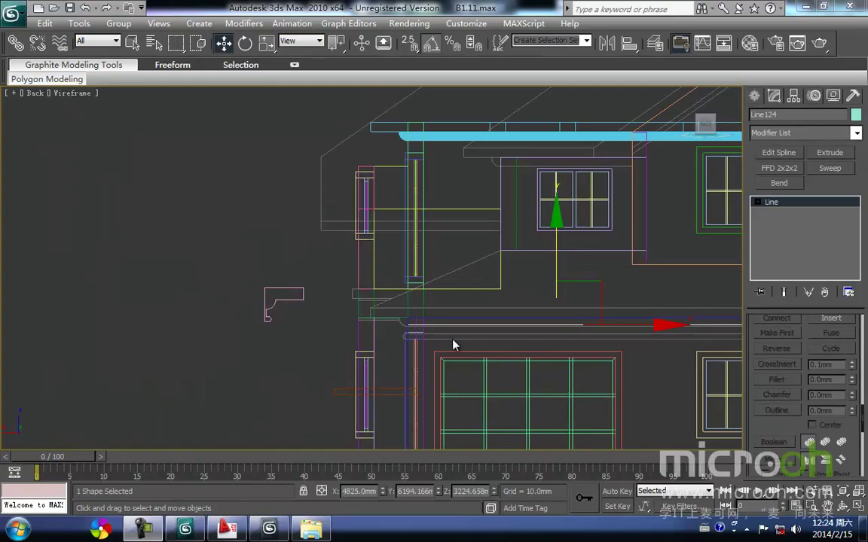
middle_click_drag(452, 342, 345, 295)
scroll(405, 322, "down", 2)
mouse_move(401, 329)
middle_mouse_down()
mouse_move(409, 341)
mouse_move(411, 330)
middle_mouse_up()
scroll(384, 274, "up", 4)
scroll(340, 299, "up", 2)
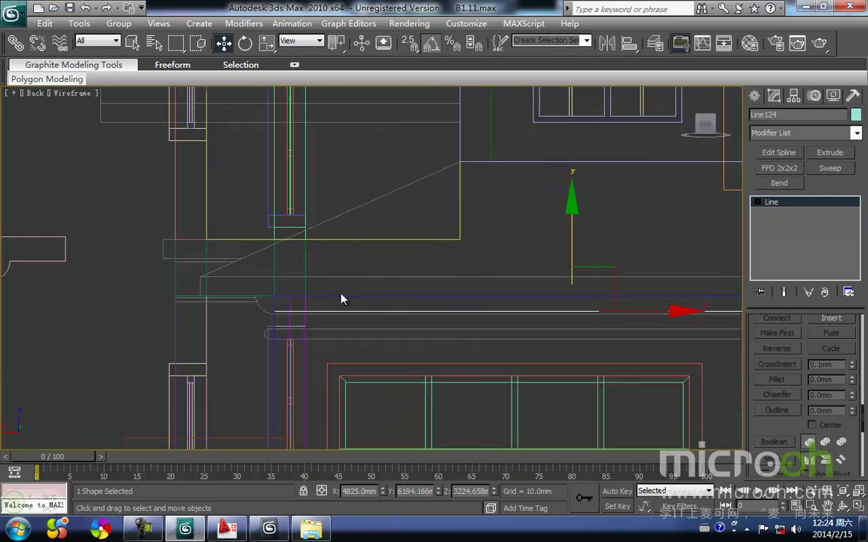
scroll(110, 334, "up", 1)
middle_click_drag(103, 335, 184, 353)
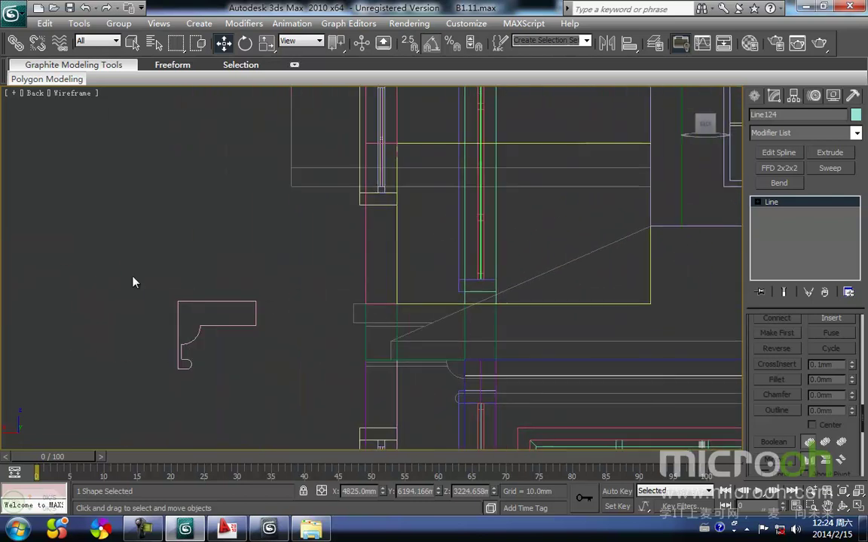
left_click(830, 168)
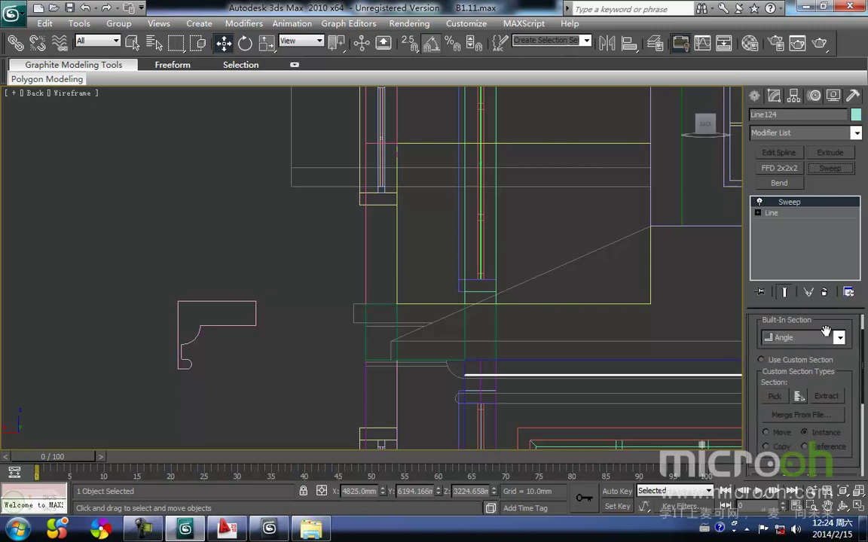
scroll(755, 374, "up", 2)
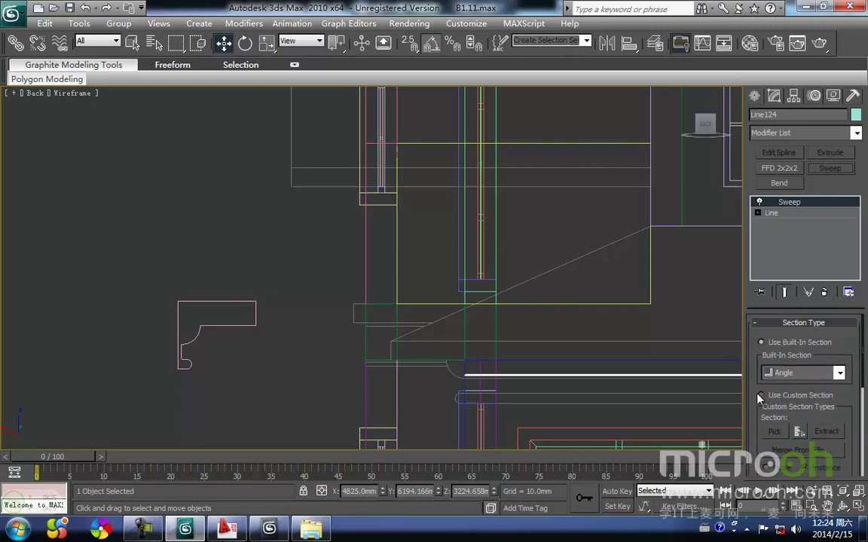
left_click(761, 396)
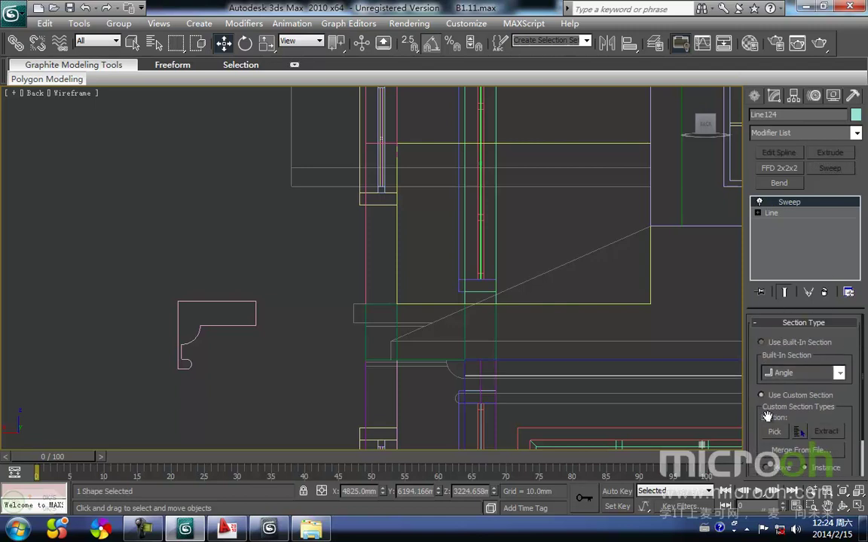
left_click(248, 325)
middle_click_drag(248, 325, 109, 294)
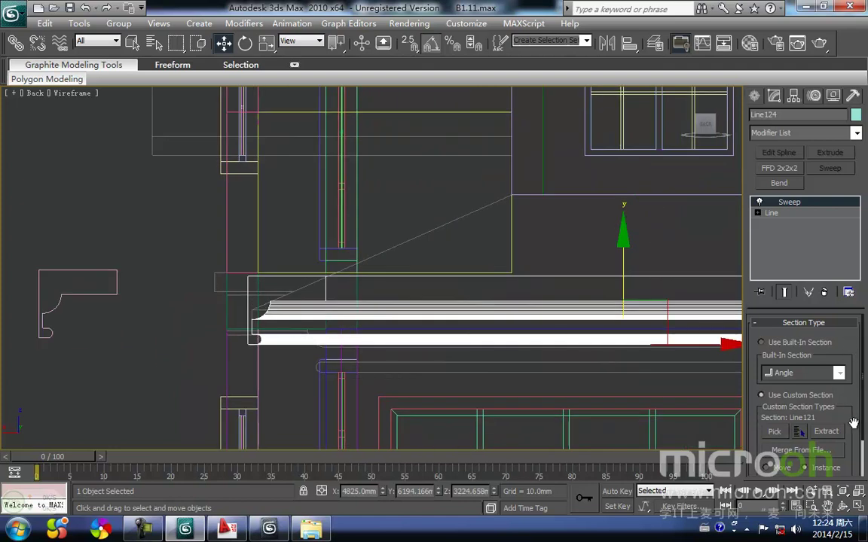
Step: Mirror the swept garage eave section on the XZ plane
scroll(863, 428, "down", 2)
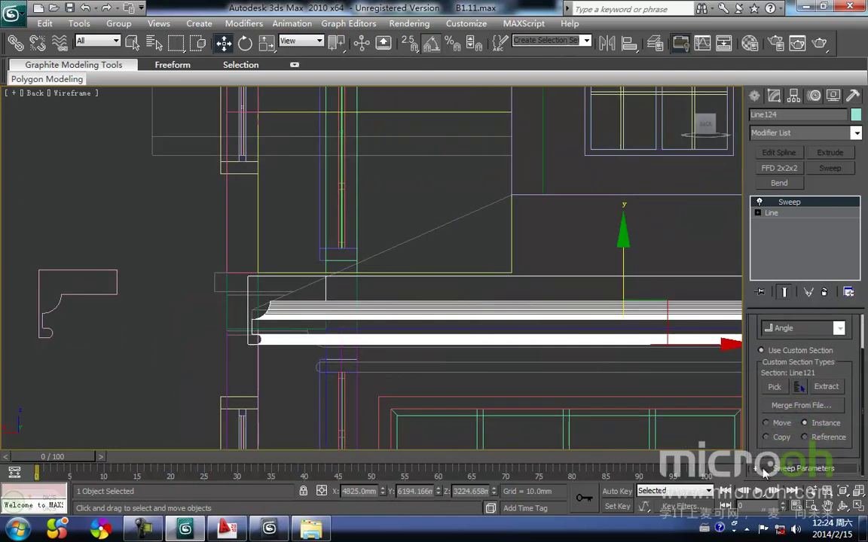
scroll(770, 392, "down", 5)
left_click(760, 334)
middle_click_drag(351, 316, 308, 311)
scroll(392, 296, "down", 3)
scroll(392, 296, "up", 4)
scroll(307, 312, "down", 4)
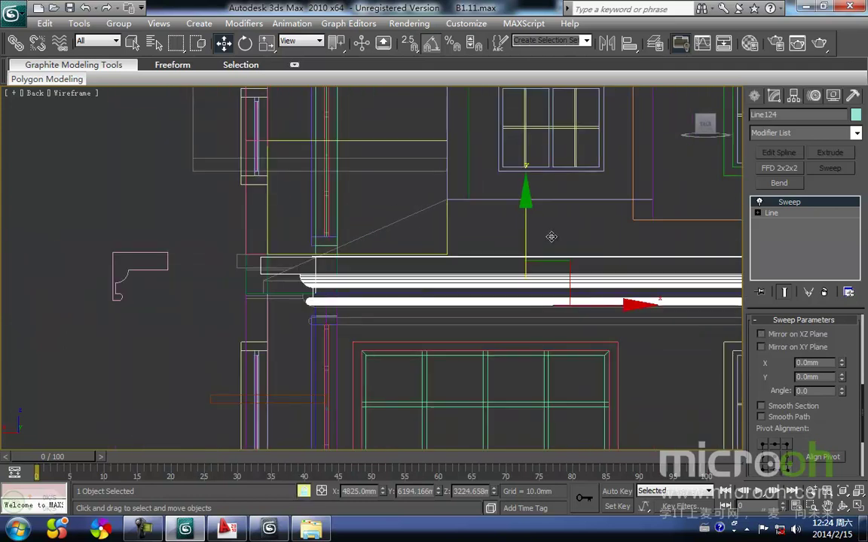
Step: Lower the swept eave and snap its top edge to the top line of the garage eave reference
left_click_drag(529, 227, 529, 260)
scroll(378, 346, "up", 4)
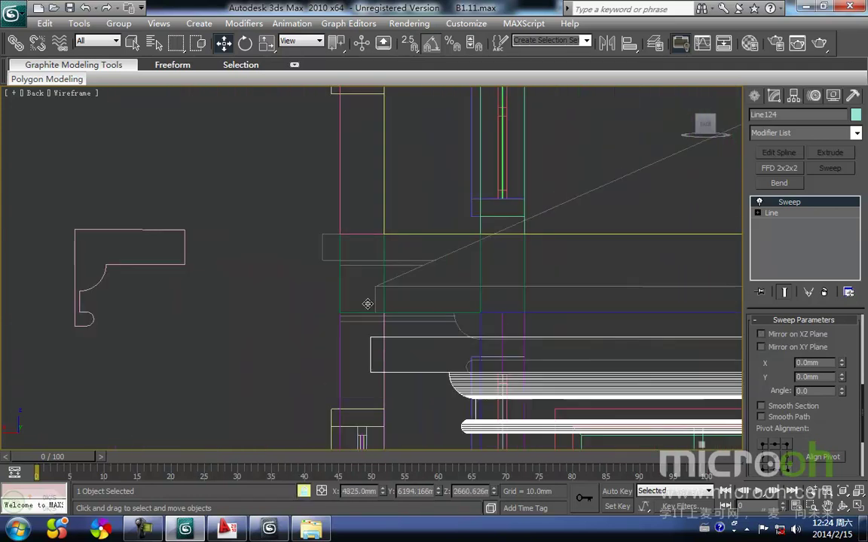
key("s")
left_click_drag(377, 336, 383, 286)
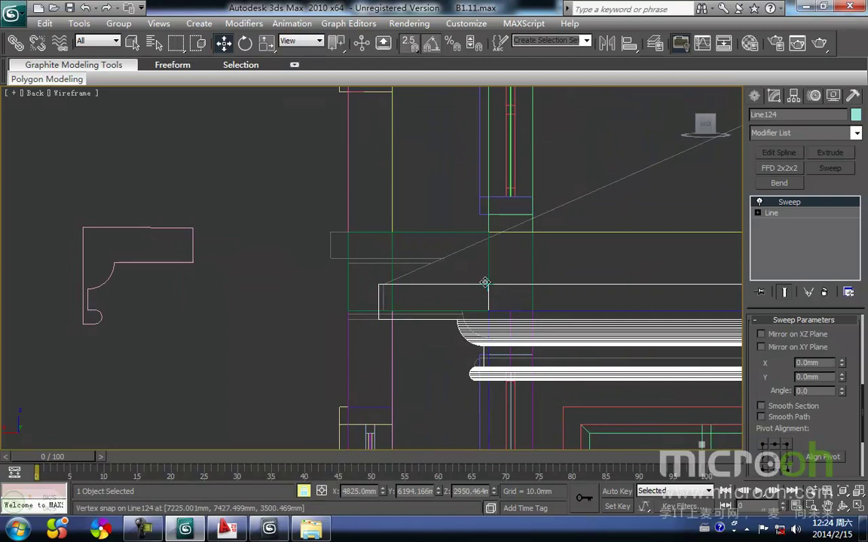
middle_click_drag(482, 313, 438, 308)
Step: Raise the garage eave slightly to Z about 2999.6 mm so the fascia's underside meets the top of the garage wall
left_click_drag(427, 377, 429, 368)
scroll(395, 286, "up", 4)
middle_click_drag(395, 287, 282, 166)
mouse_move(351, 337)
left_mouse_down()
mouse_move(354, 265)
mouse_move(361, 336)
left_mouse_up()
middle_click_drag(394, 296, 349, 306)
scroll(367, 315, "down", 5)
scroll(360, 313, "up", 1)
scroll(360, 313, "up", 2)
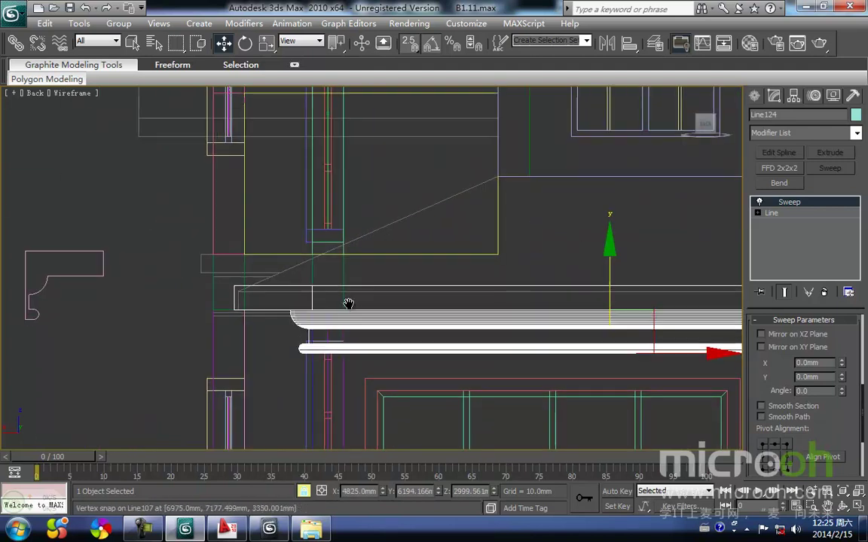
Step: Shade the model, assign the 装饰线条 material to the garage eave, then clear the selection and minimise the material editor
scroll(350, 305, "down", 2)
key("F3")
middle_click_drag(404, 312, 361, 322)
scroll(338, 291, "down", 5)
left_click(676, 42)
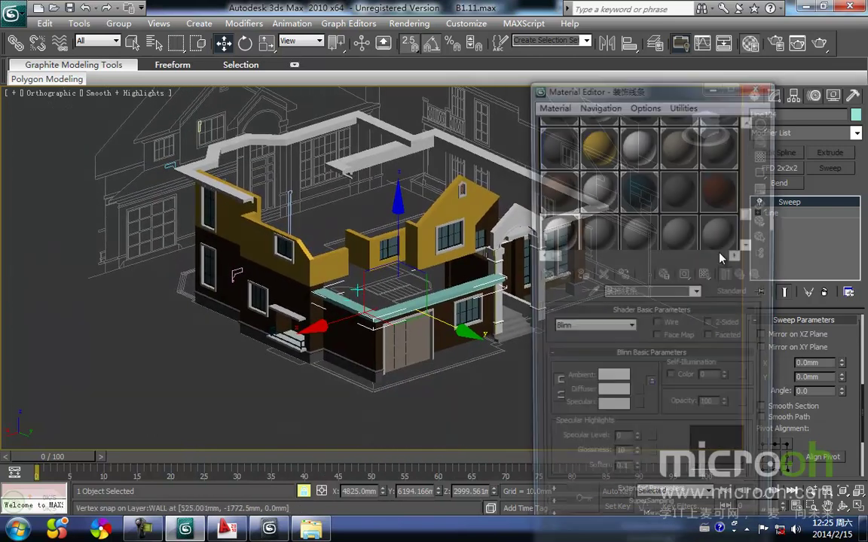
left_click(579, 277)
middle_click_drag(434, 415, 367, 391)
left_click(430, 404)
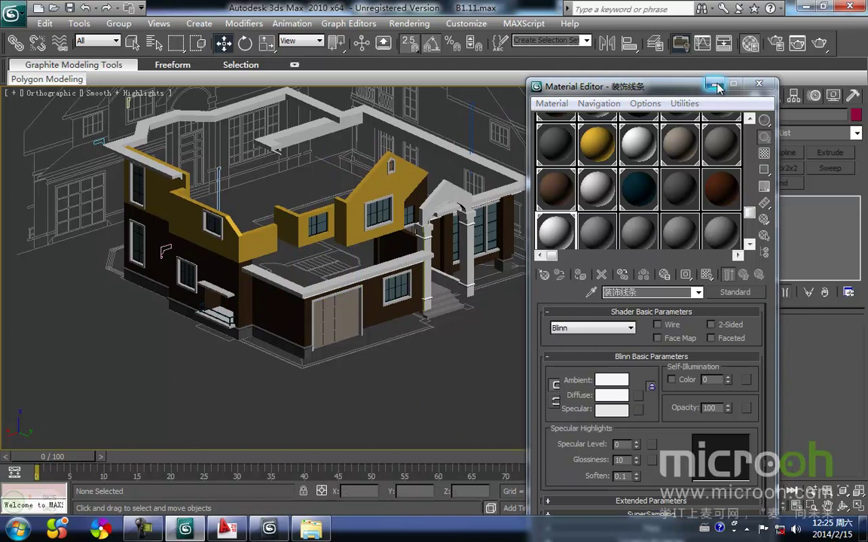
left_click(715, 86)
Step: Examine the small upper eave above the double window and the adjoining roof lines in the rear wireframe elevation
middle_click_drag(499, 242, 485, 374, "alt")
key("f")
middle_click_drag(450, 273, 471, 290)
key("k")
key("F3")
scroll(451, 278, "up", 8)
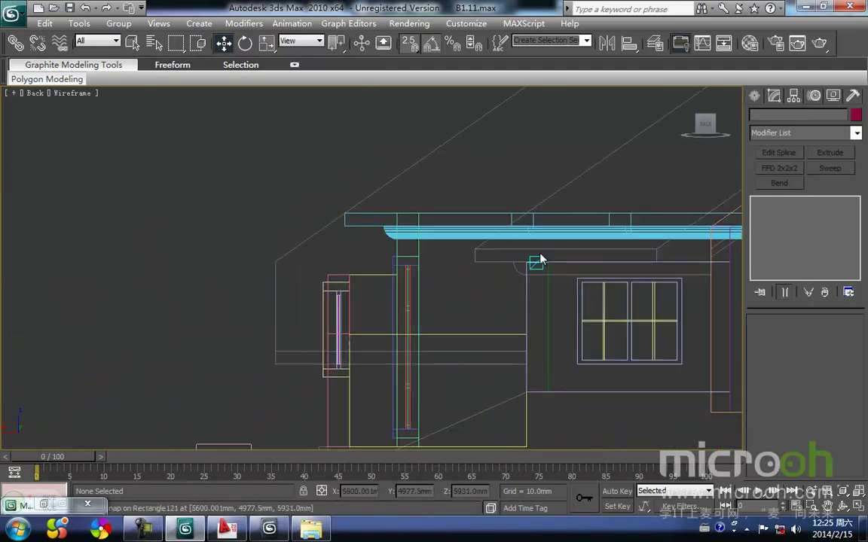
middle_click_drag(528, 275, 398, 341)
middle_click_drag(569, 337, 550, 351)
scroll(365, 336, "up", 3)
middle_click_drag(365, 336, 366, 274)
scroll(416, 321, "down", 3)
scroll(340, 261, "down", 5)
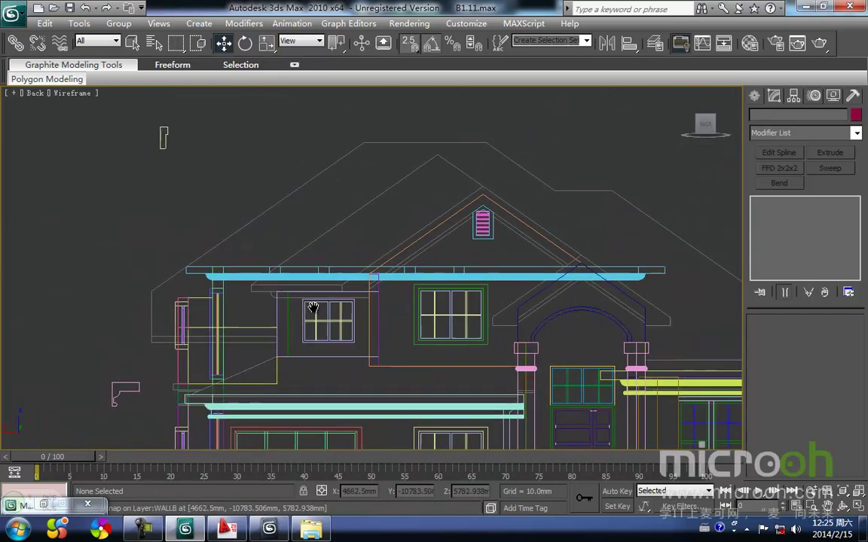
scroll(420, 306, "up", 1)
middle_click_drag(418, 305, 474, 223)
scroll(308, 211, "up", 2)
middle_click_drag(268, 224, 484, 331)
scroll(484, 331, "up", 2)
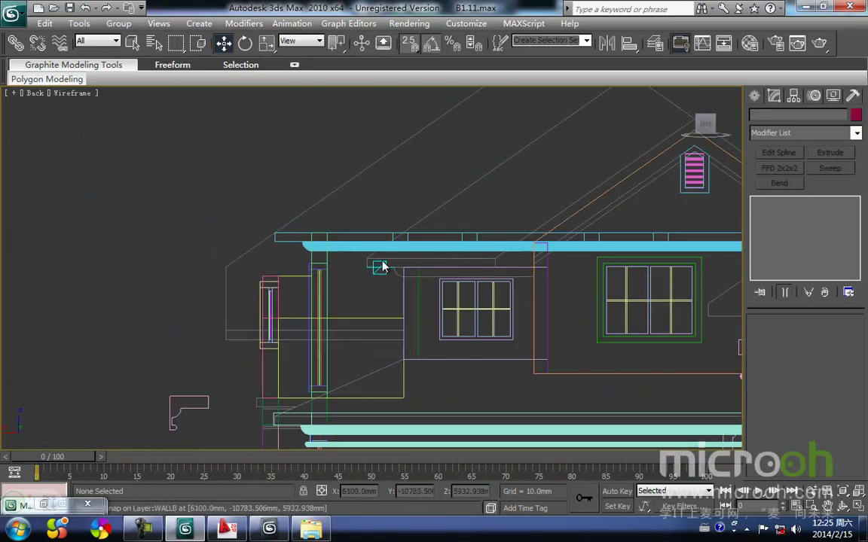
middle_click_drag(452, 270, 331, 322)
scroll(368, 324, "up", 2)
scroll(356, 308, "up", 2)
scroll(337, 325, "down", 2)
scroll(390, 322, "down", 2)
Step: Try to trace a path line in the top view along the rear gable wall's outer face and around its corner
key("t")
scroll(394, 318, "down", 6)
middle_click_drag(395, 318, 357, 424)
scroll(403, 293, "up", 2)
scroll(443, 254, "up", 2)
middle_click_drag(399, 284, 352, 318)
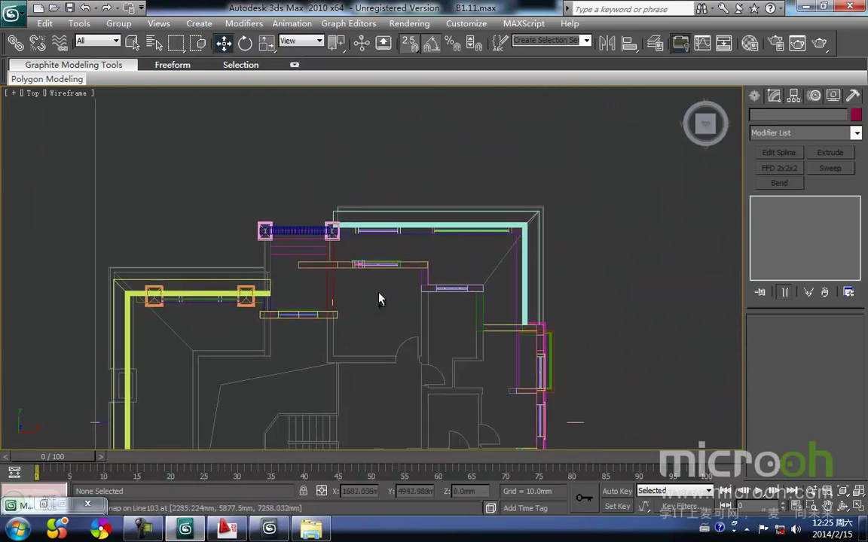
right_click(373, 289, "ctrl")
left_click(402, 243)
scroll(320, 267, "up", 1)
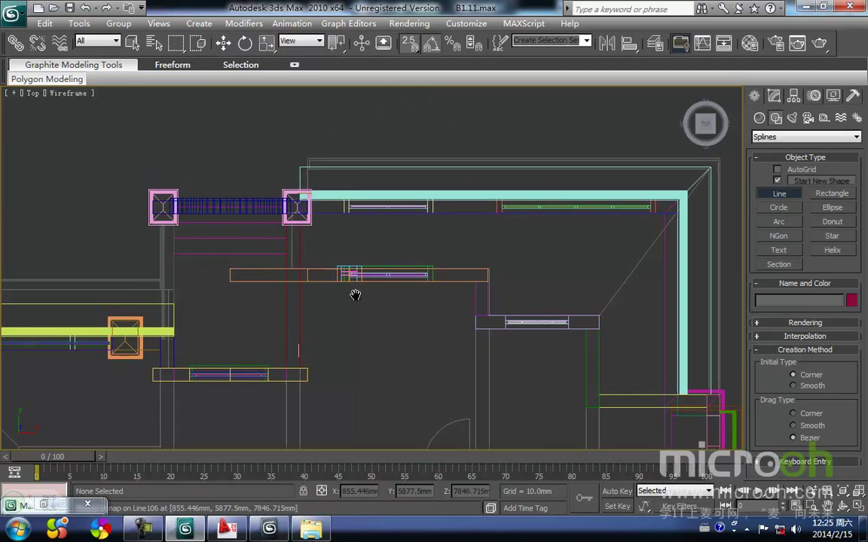
scroll(339, 262, "up", 1)
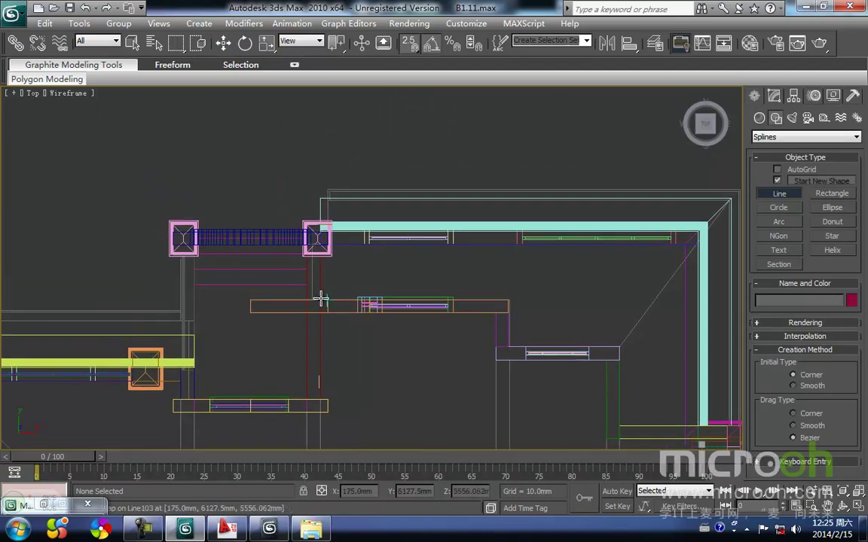
scroll(320, 300, "up", 2)
middle_click_drag(308, 314, 355, 274)
left_click(283, 309)
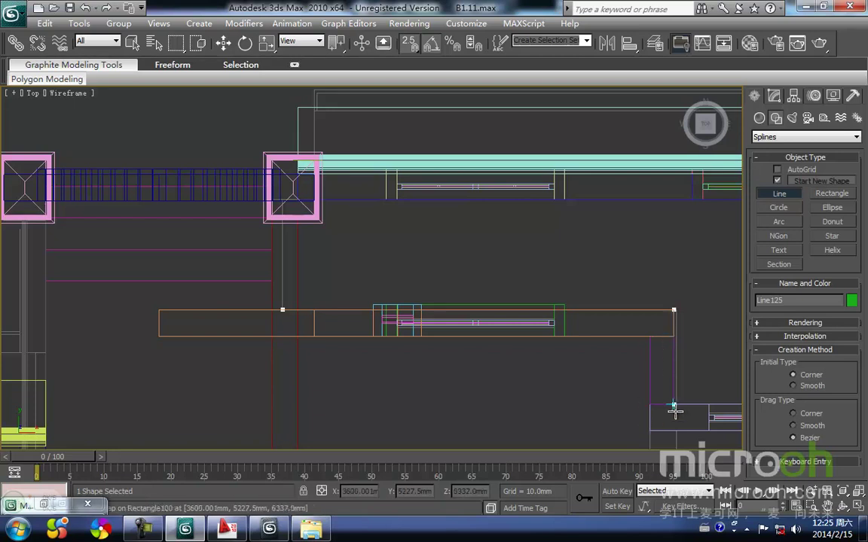
right_click(548, 423)
Step: Try to raise the traced path line to the small upper eave's height in the rear elevation
key("w")
middle_click_drag(490, 412, 512, 378)
scroll(512, 378, "down", 2)
key("k")
key("z")
middle_click_drag(406, 301, 457, 385)
scroll(422, 362, "down", 3)
scroll(288, 311, "down", 3)
middle_click_drag(302, 305, 346, 412)
key("space")
left_click_drag(363, 344, 363, 236)
key("space")
left_click(366, 239)
middle_click_drag(367, 241, 442, 263)
Step: Trace a path line in the top view along the small double-window wall's outer face, around its corner to the adjoining wall
key("t")
key("z")
middle_click_drag(433, 211, 412, 223)
scroll(429, 224, "up", 5)
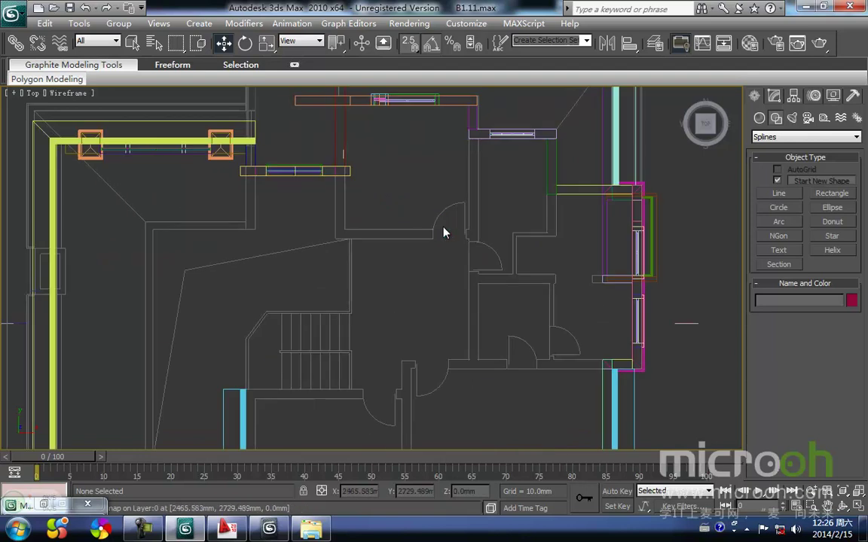
middle_click_drag(483, 162, 317, 187)
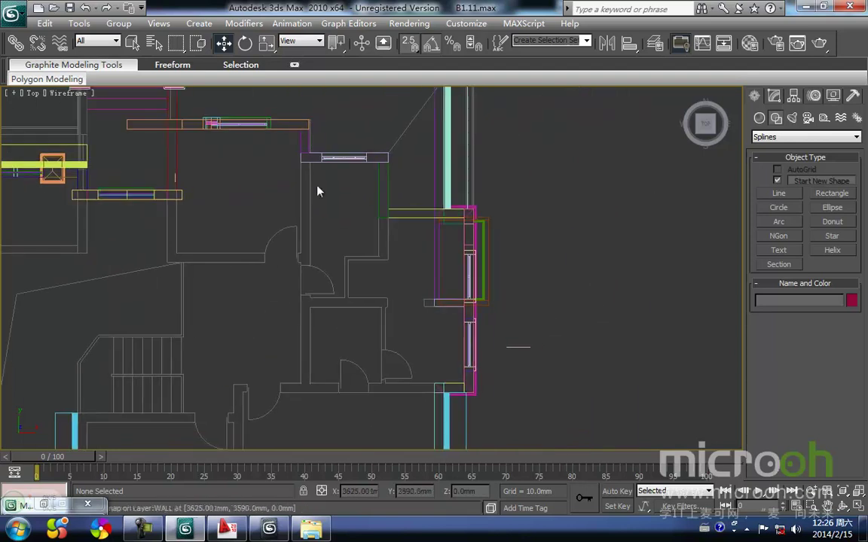
left_click(778, 195)
scroll(309, 251, "up", 5)
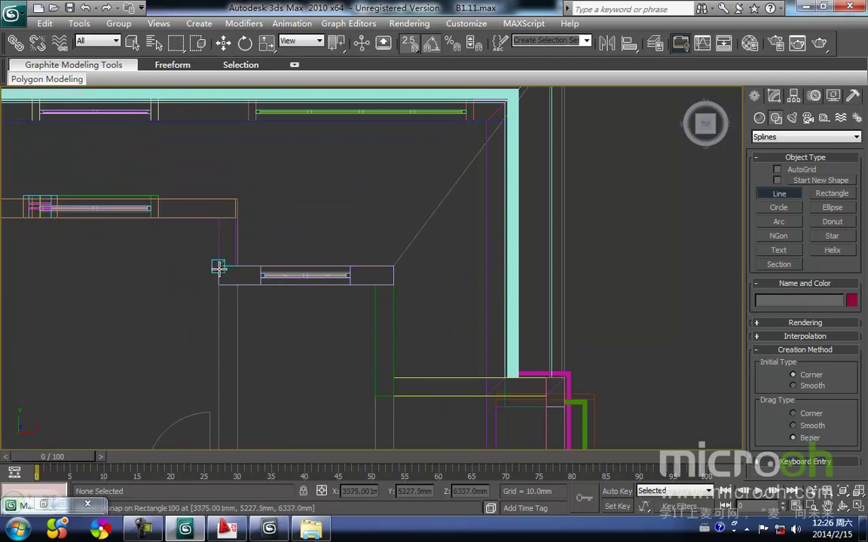
left_click(218, 266)
left_click(393, 266)
left_click(393, 340)
left_click(391, 399)
right_click(427, 326)
right_click(429, 327)
Step: Raise the path line in the rear elevation to Z about 6044.5 mm, level with the small upper eave
middle_click_drag(429, 327, 421, 350)
key("k")
scroll(305, 307, "down", 6)
left_click_drag(354, 352, 368, 88)
mouse_move(347, 171)
middle_mouse_down()
mouse_move(347, 290)
mouse_move(360, 330)
middle_mouse_up()
scroll(335, 271, "up", 3)
middle_click_drag(448, 211, 437, 225)
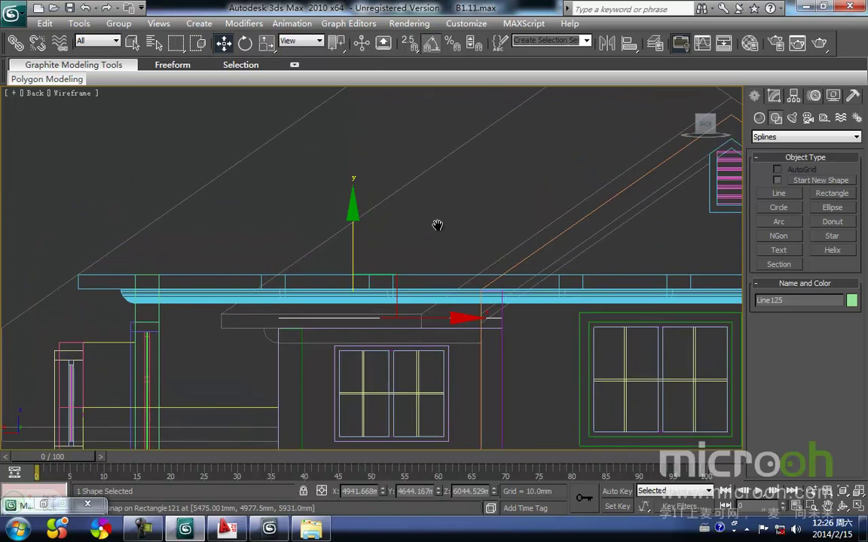
Step: Apply a Sweep to the path line with a custom section, picking the main upper eave's profile Line37
key("shift+g")
scroll(482, 245, "down", 2)
middle_click_drag(482, 245, 412, 248)
middle_click_drag(358, 252, 471, 243)
middle_click_drag(443, 272, 440, 273)
key("space")
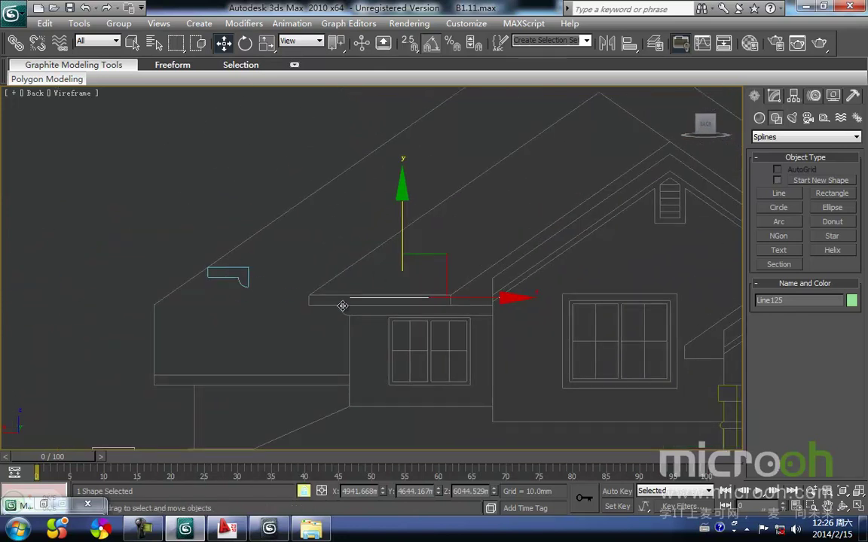
middle_click_drag(316, 276, 320, 291)
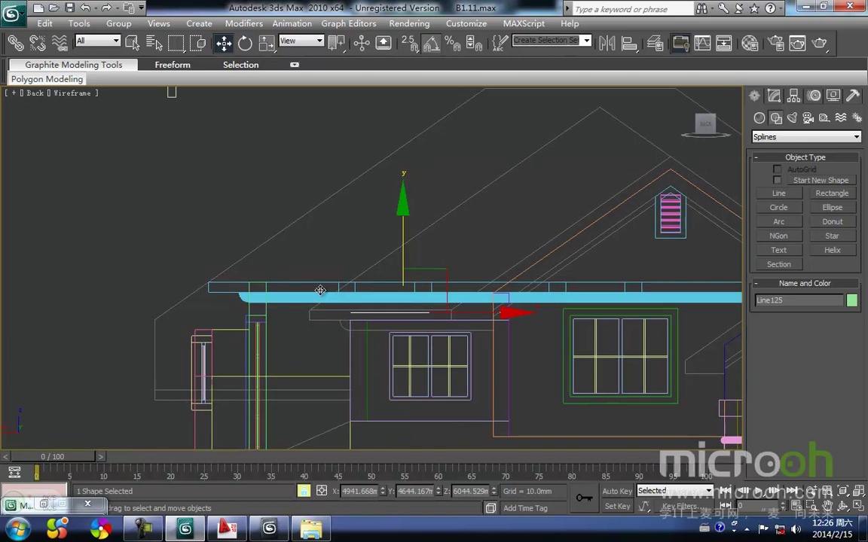
left_click(774, 96)
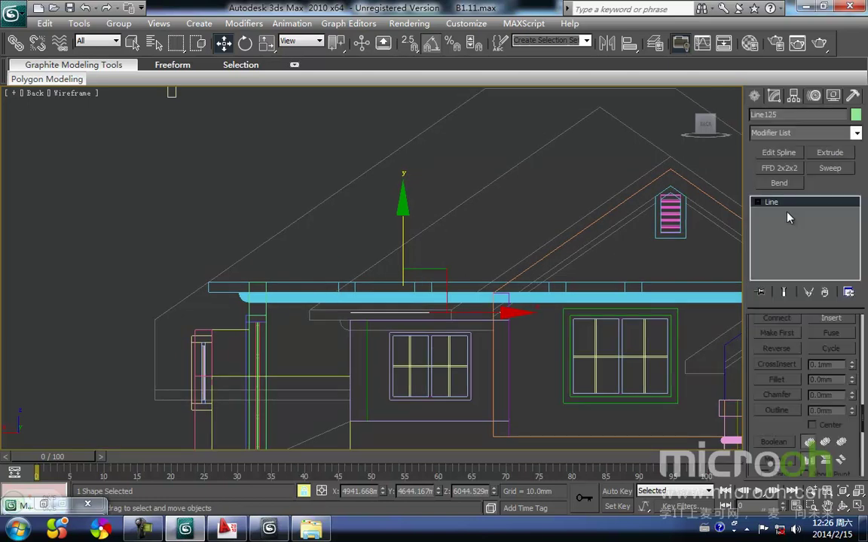
left_click(815, 171)
left_click_drag(865, 418, 864, 322)
left_click(763, 396)
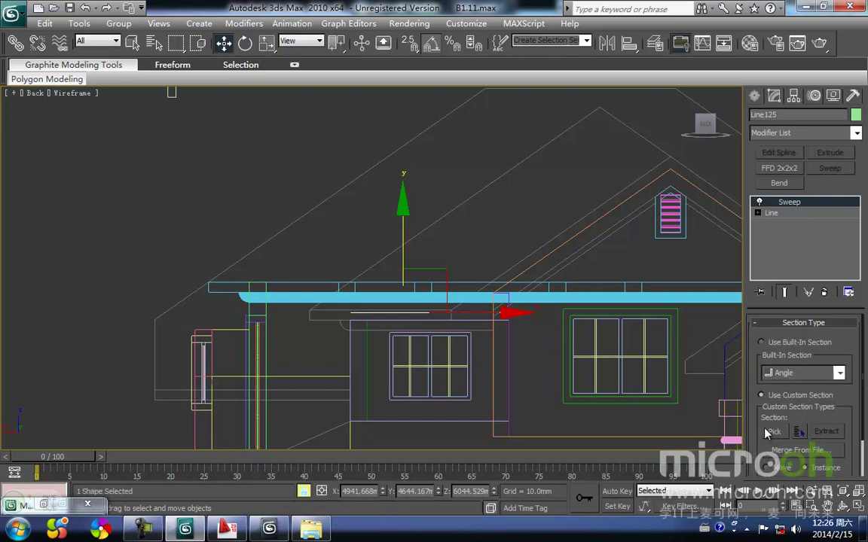
left_click(774, 432)
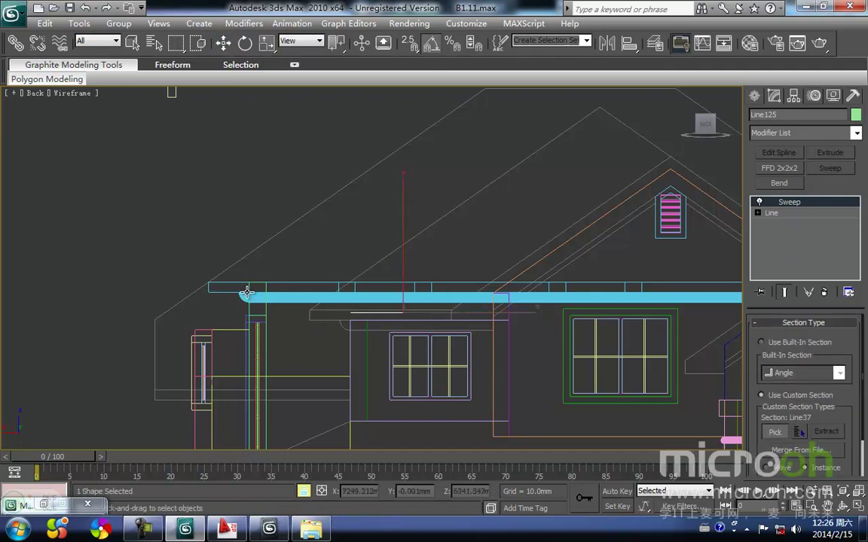
left_click(246, 292)
Step: Mirror the swept section on the XZ plane and snap the eave onto the small upper eave reference at Z about 5782.9 mm
middle_click_drag(353, 291, 354, 264)
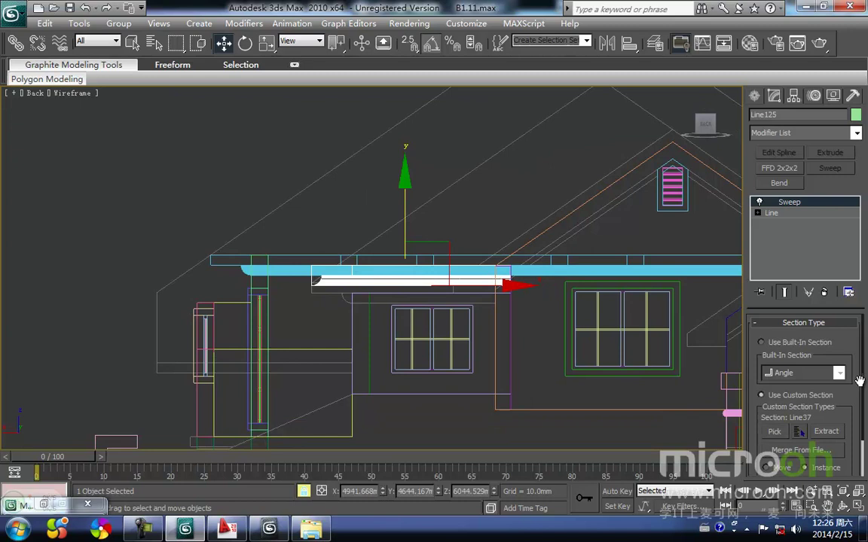
scroll(859, 392, "down", 2)
left_click(789, 469)
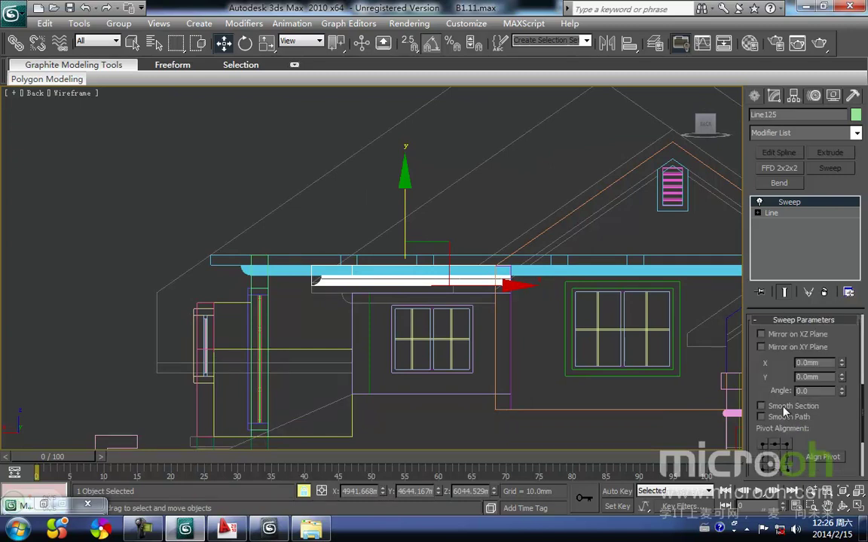
middle_click_drag(483, 311, 490, 354)
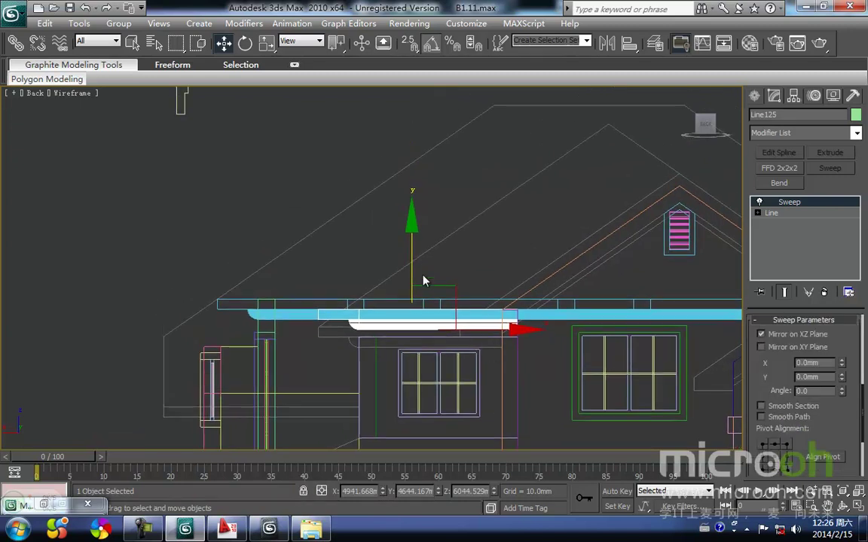
left_click_drag(412, 266, 412, 325)
middle_click_drag(381, 332, 434, 308)
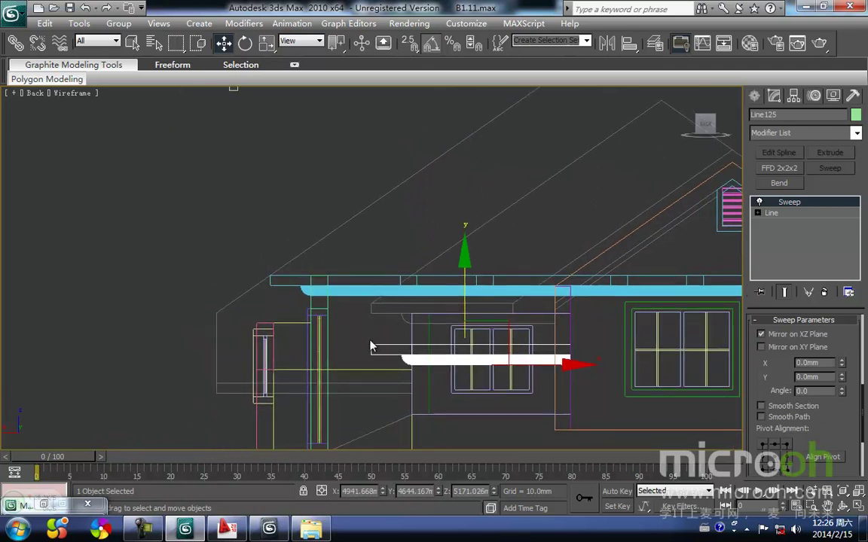
left_click_drag(370, 340, 409, 306)
Step: Shade the model, assign the 装饰线条 material to the small upper eave, and minimise the material editor
key("F3")
middle_click_drag(432, 333, 423, 320, "alt")
key("m")
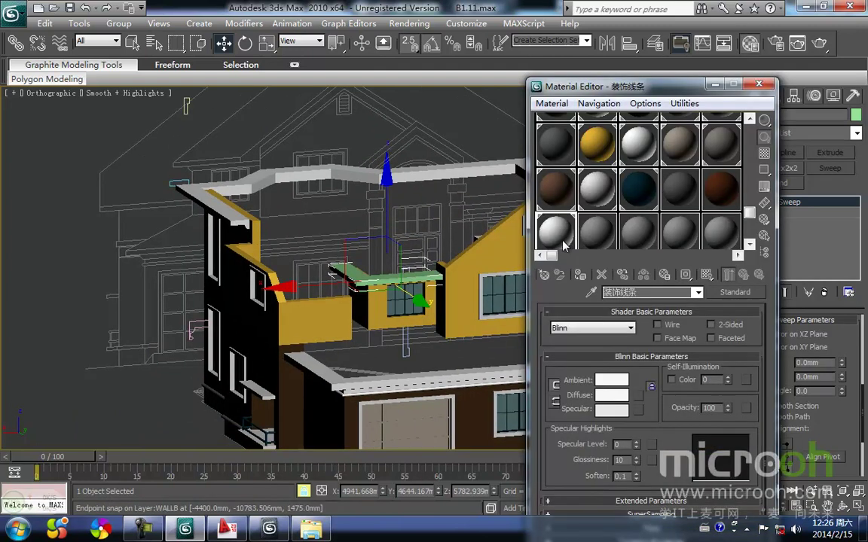
left_click(580, 275)
left_click(712, 89)
Step: Examine the shaded small upper eave above the double window in the front and rear elevations
key("f")
key("z")
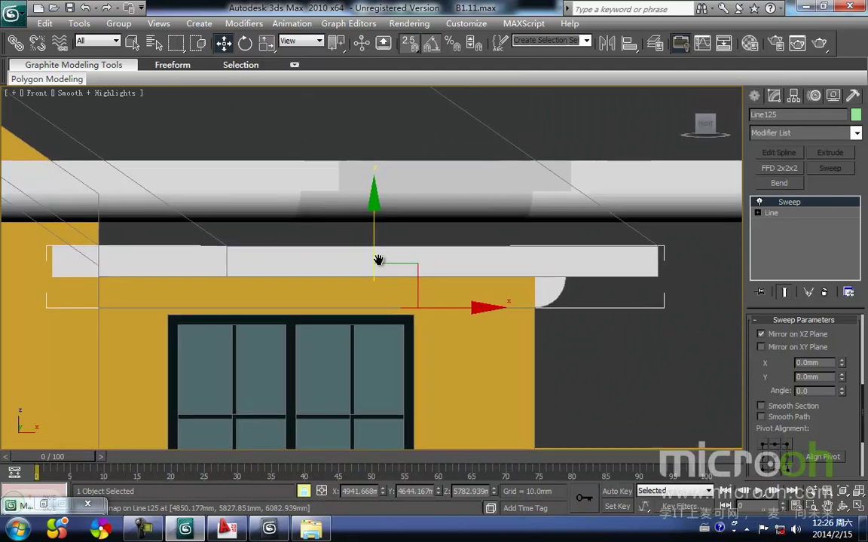
scroll(378, 259, "down", 2)
key("k")
middle_click_drag(513, 226, 422, 268)
scroll(493, 257, "down", 6)
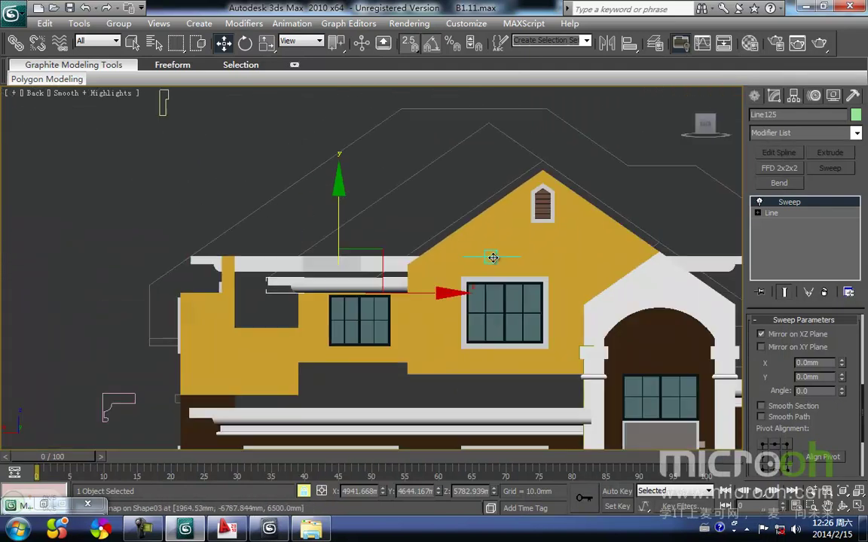
middle_click_drag(492, 258, 452, 279)
scroll(413, 281, "up", 2)
middle_click_drag(382, 292, 372, 275)
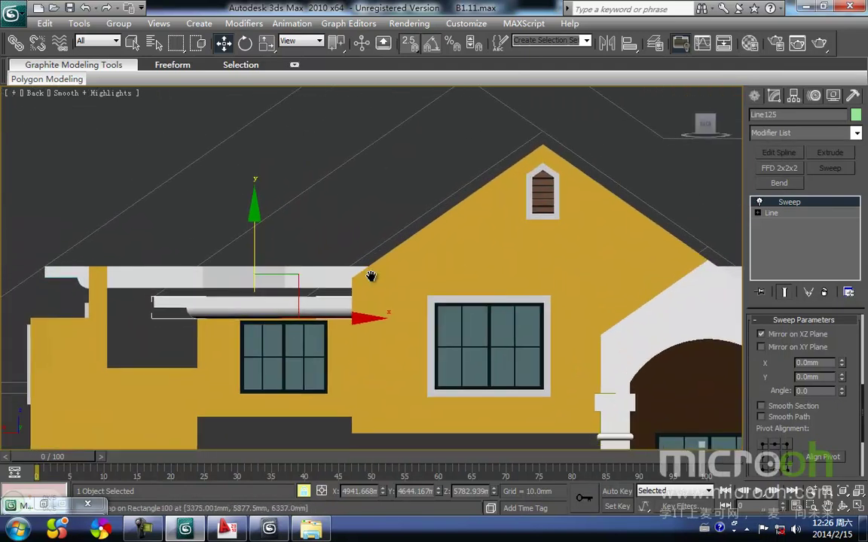
Step: Examine the porch gable's eave outline and the arch wall's edges in the rear wireframe elevation
key("F3")
scroll(464, 266, "down", 2)
middle_click_drag(465, 265, 335, 332)
scroll(440, 260, "down", 2)
scroll(362, 265, "up", 6)
middle_click_drag(257, 350, 271, 363)
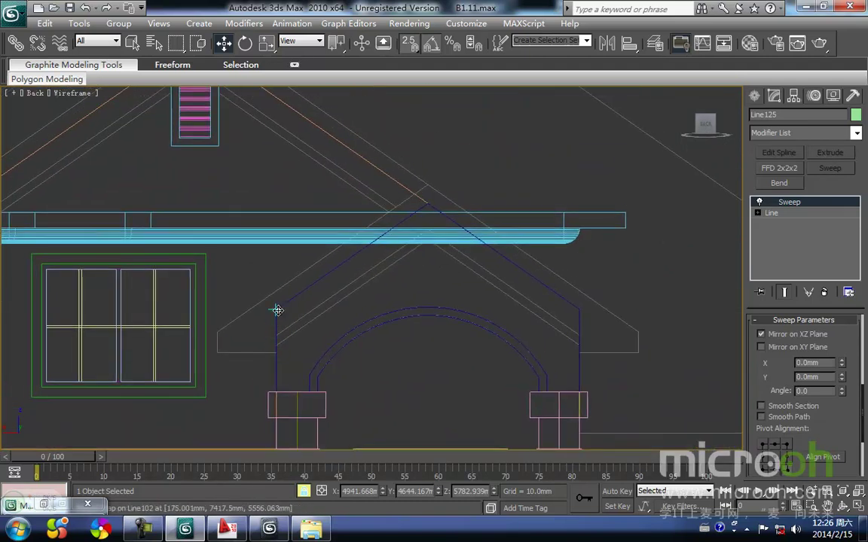
middle_click_drag(577, 310, 546, 414)
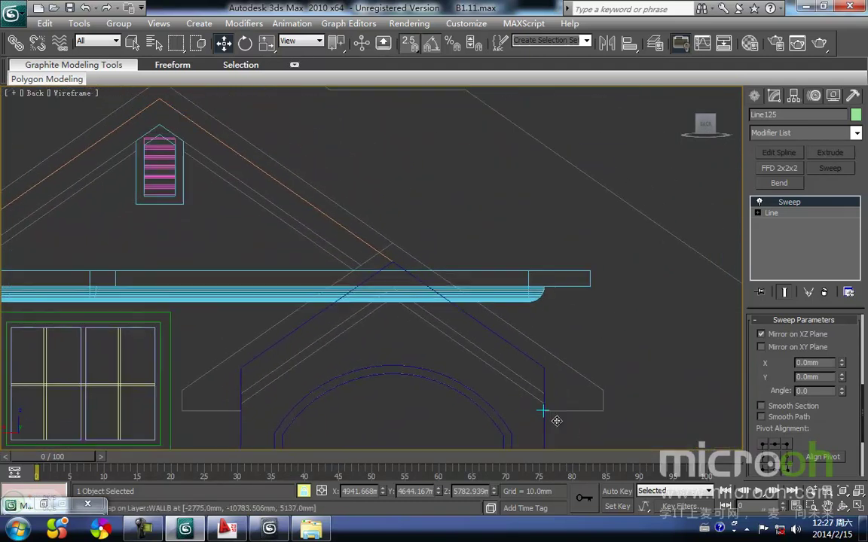
scroll(357, 264, "down", 5)
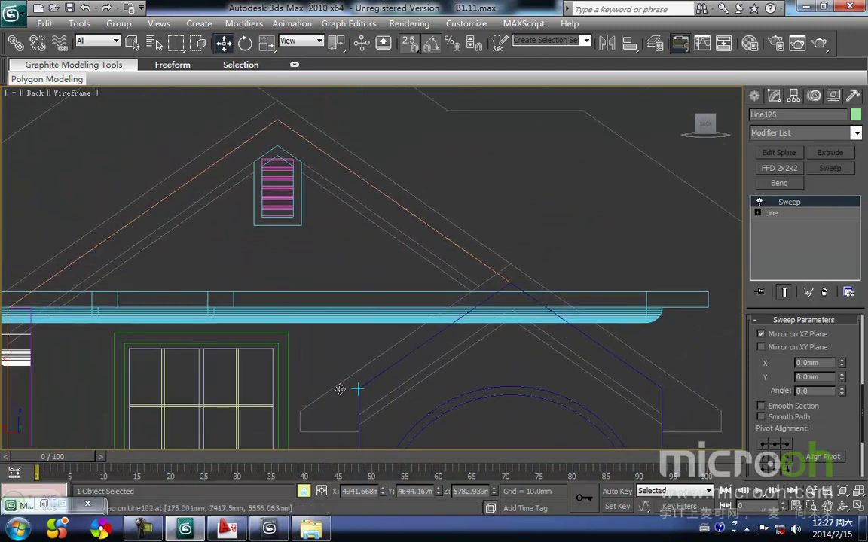
Step: Draw a closed outline of the porch gable eave, following the outer roof lines and the arch wall's edges
left_click(755, 97)
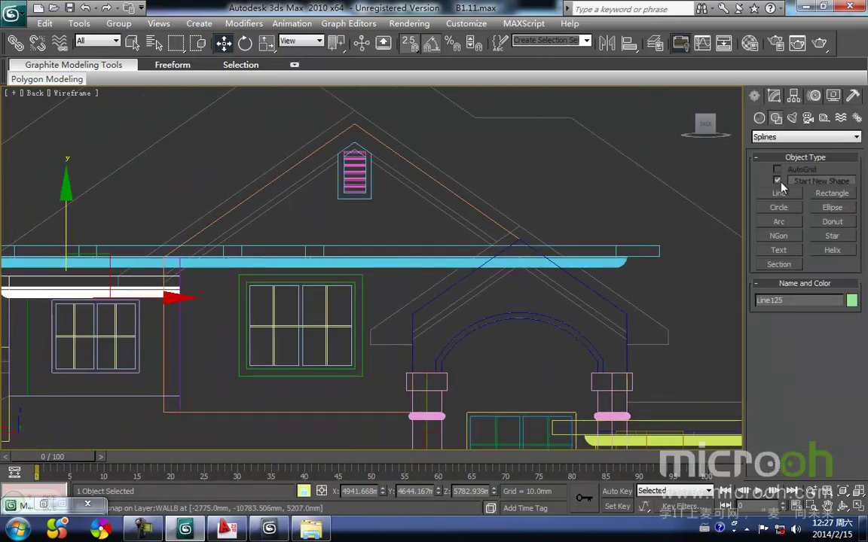
left_click(778, 196)
scroll(415, 333, "up", 3)
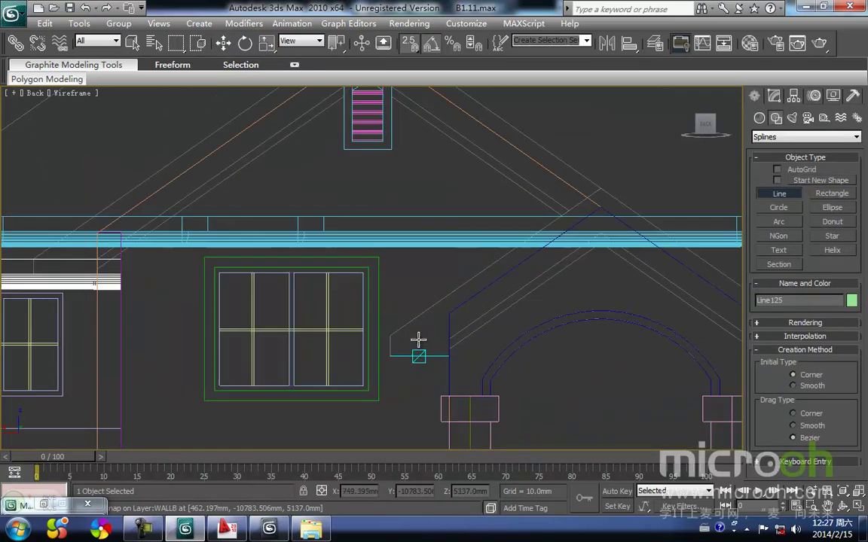
left_click(448, 366)
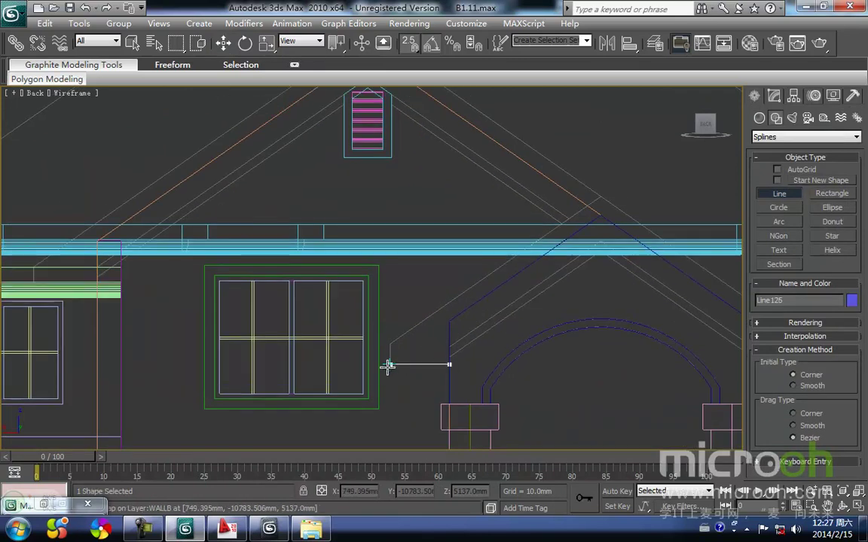
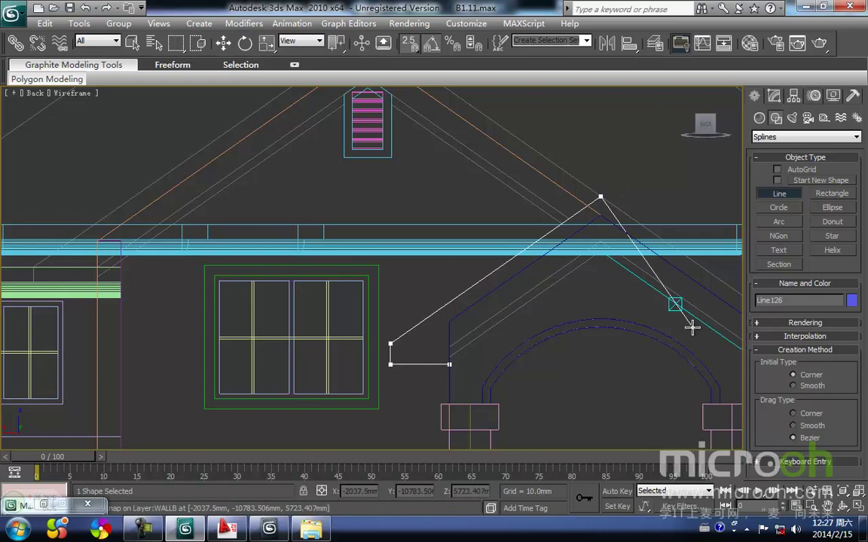
middle_click_drag(692, 325, 372, 265)
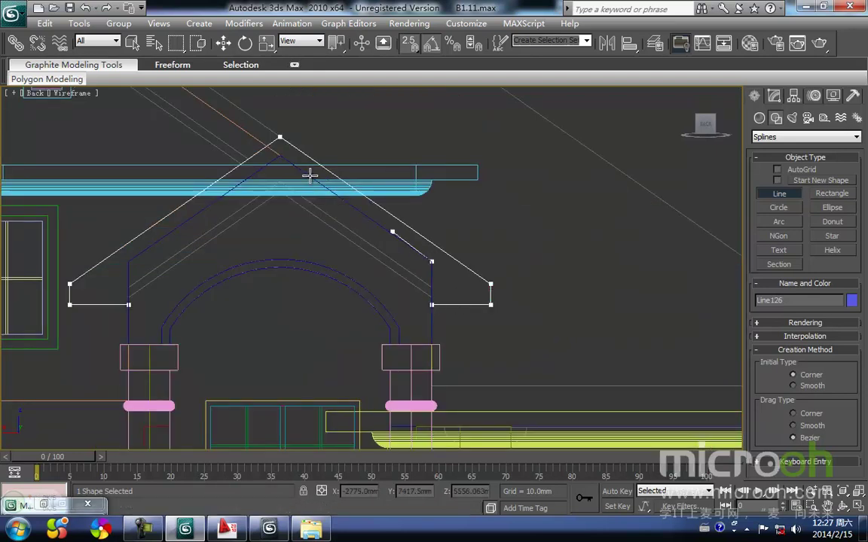
left_click(128, 304)
left_click(480, 301)
key("w")
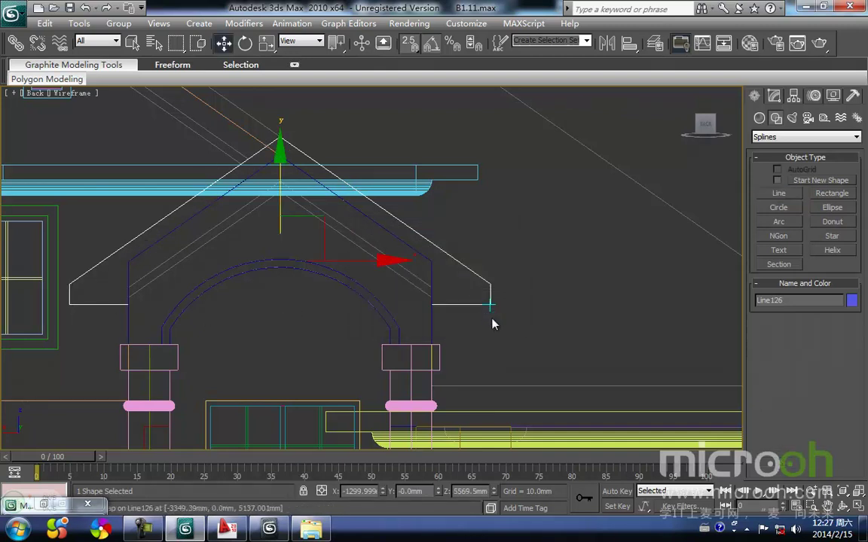
Step: Move the porch gable outline in the top view to the porch columns, at Y about 7044 mm
middle_click_drag(475, 264, 470, 316)
key("z")
scroll(383, 288, "down", 6)
middle_click_drag(370, 263, 361, 387)
key("space")
key("s")
left_click_drag(363, 319, 333, 127)
middle_click_drag(312, 202, 310, 246)
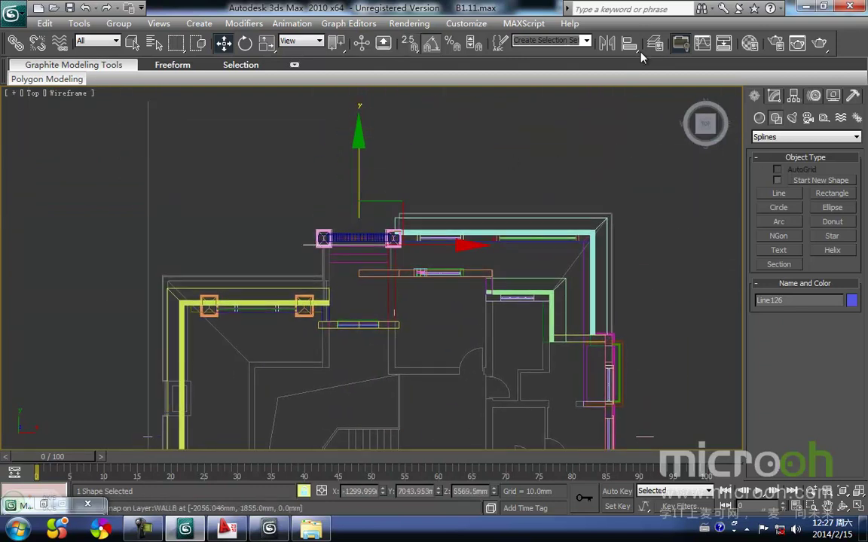
Step: Show the wd roof plan layer and hide the p2 layer, then close the layer manager
scroll(351, 330, "down", 4)
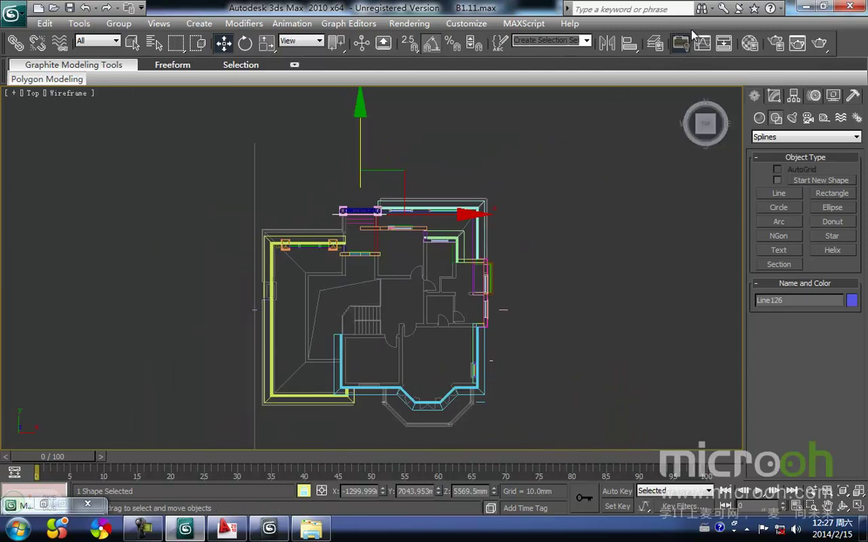
left_click(657, 45)
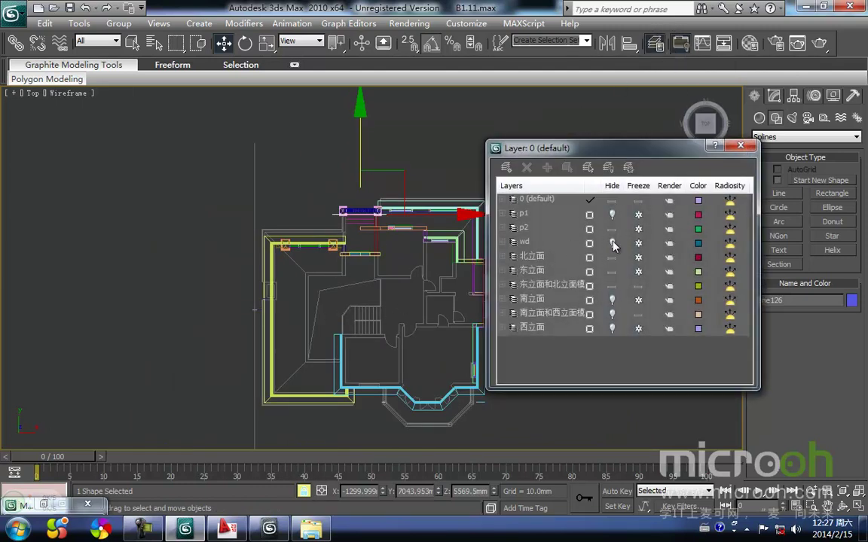
left_click(610, 243)
left_click(612, 228)
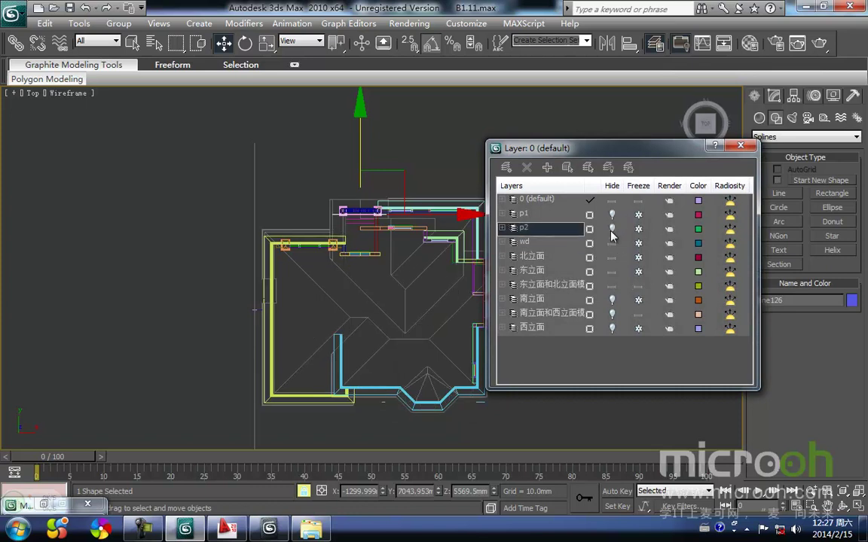
left_click(740, 145)
middle_click_drag(327, 208, 323, 246)
scroll(348, 281, "up", 3)
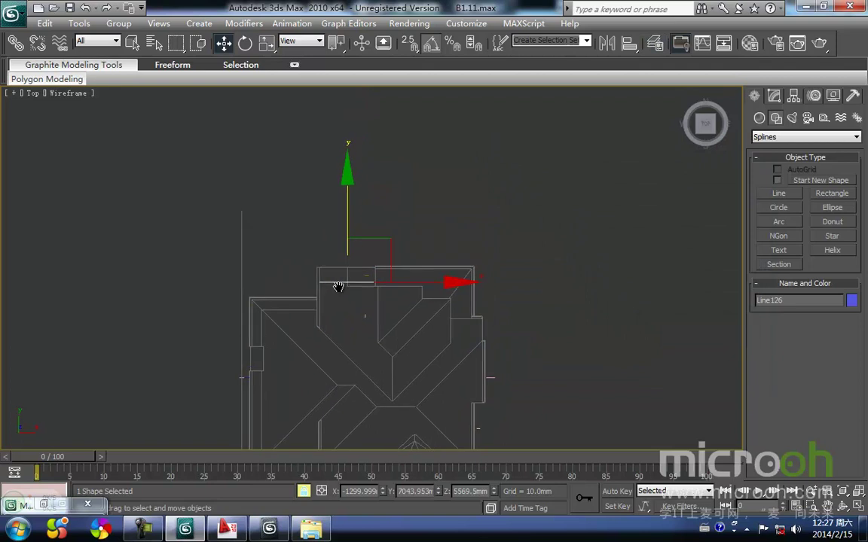
Step: Extrude the porch gable outline 600 mm and align it with the roof plan's porch edge, at Y about 7547.5 mm
left_click_drag(293, 284, 293, 273)
middle_click_drag(300, 279, 307, 268)
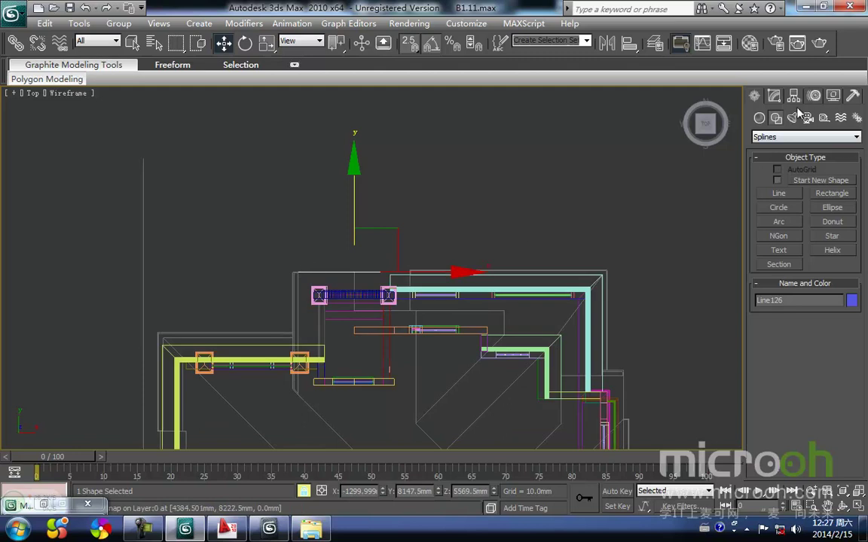
left_click(773, 96)
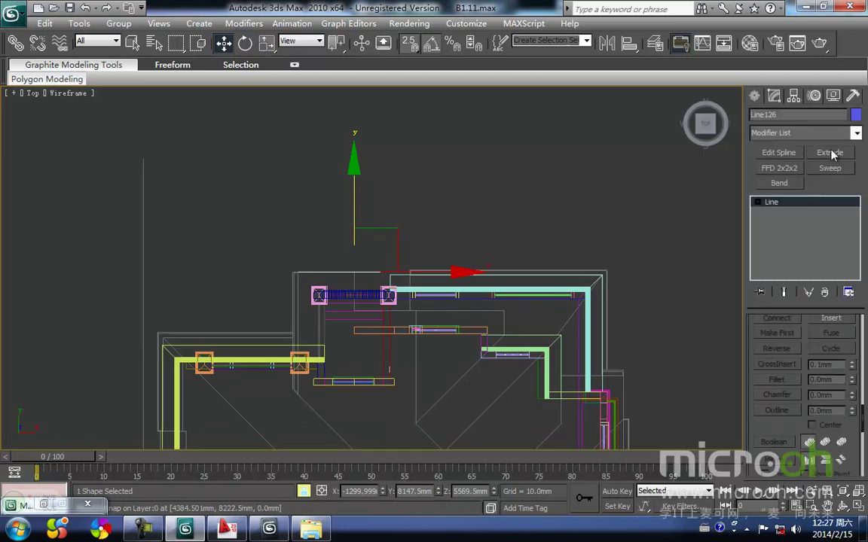
left_click(830, 153)
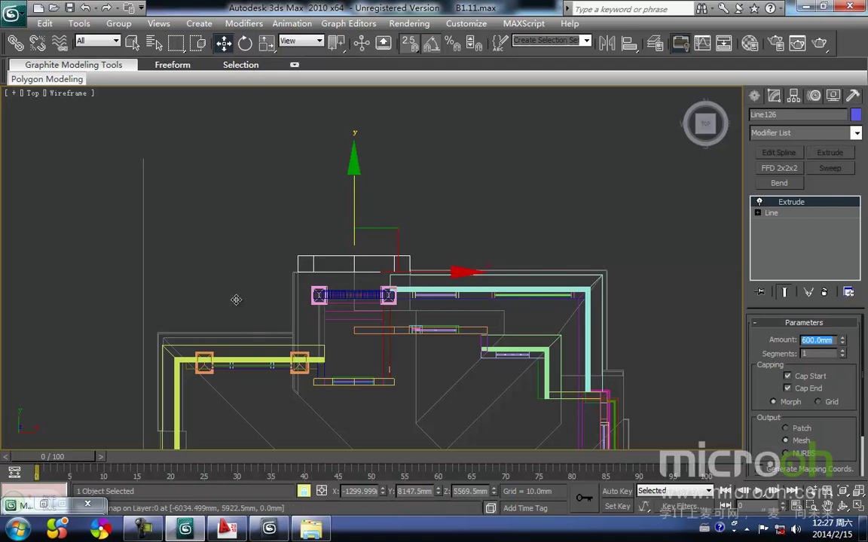
middle_click_drag(236, 301, 276, 276)
left_click_drag(341, 227, 335, 246)
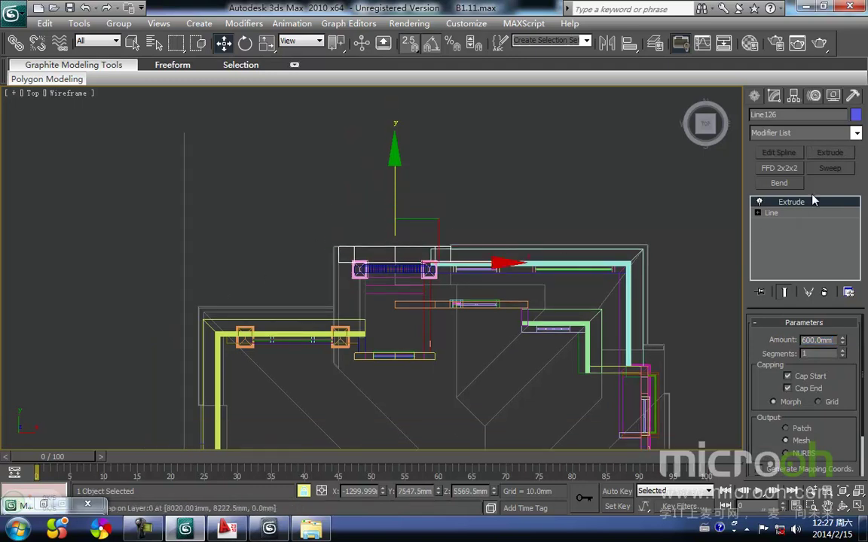
Step: Apply Edit Mesh to the porch gable and stretch its inner end vertices past the porch's inner wall, to Y about 3633.5 mm
left_click(845, 137)
key("e")
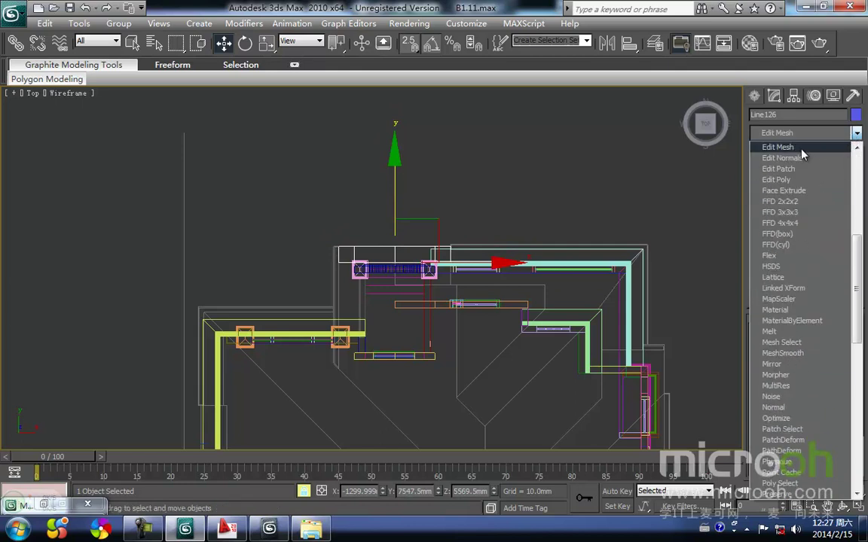
left_click(783, 147)
left_click(772, 343)
middle_click_drag(411, 282, 406, 303)
left_click_drag(479, 296, 301, 280)
key("space")
left_click_drag(387, 233, 330, 391)
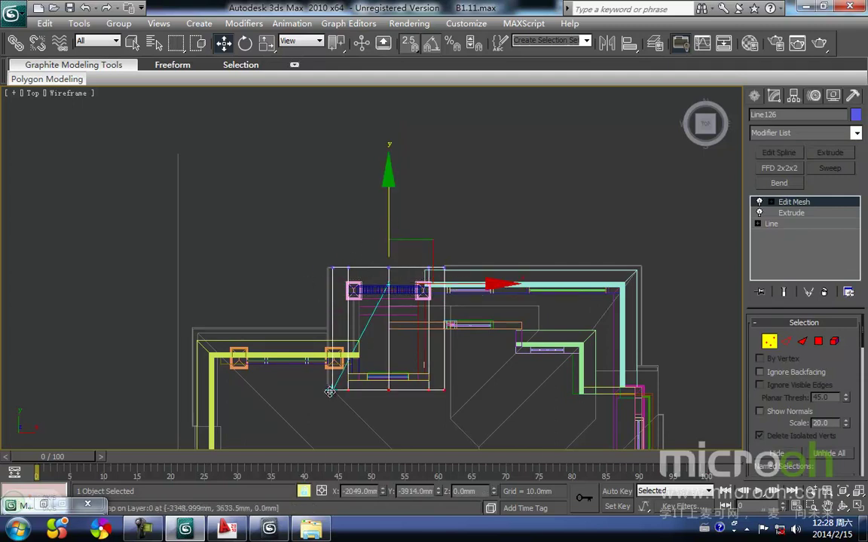
key("F3")
mouse_move(354, 380)
middle_mouse_down("alt")
mouse_move(462, 281)
mouse_move(631, 258)
mouse_move(467, 279)
mouse_move(633, 273)
mouse_move(381, 299)
middle_mouse_up("alt")
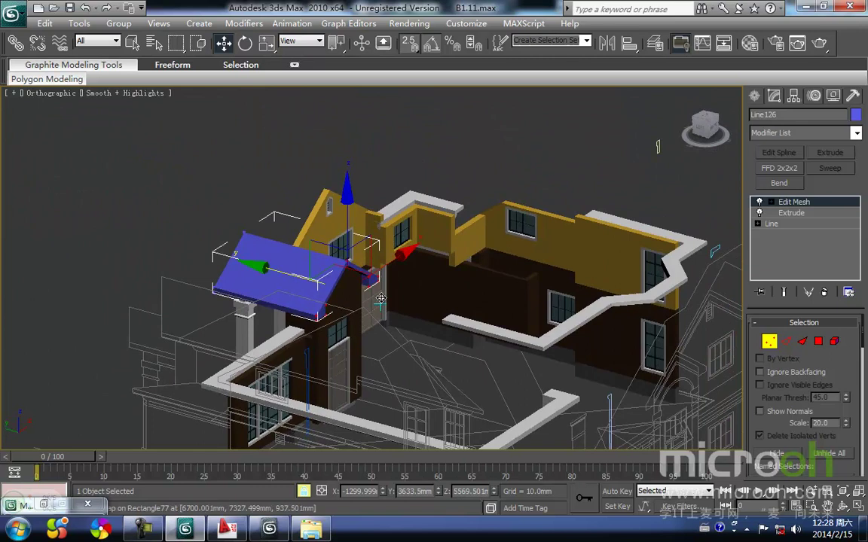
Step: Assign the 装饰线条 material to the porch gable eave
key("t")
key("z")
scroll(364, 285, "down", 3)
scroll(346, 316, "down", 3)
key("m")
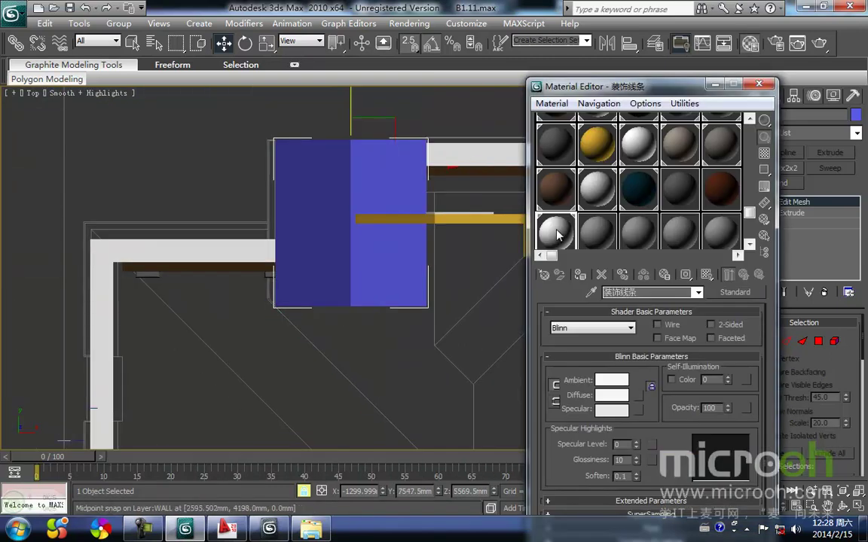
left_click(579, 276)
middle_click_drag(443, 333, 426, 348)
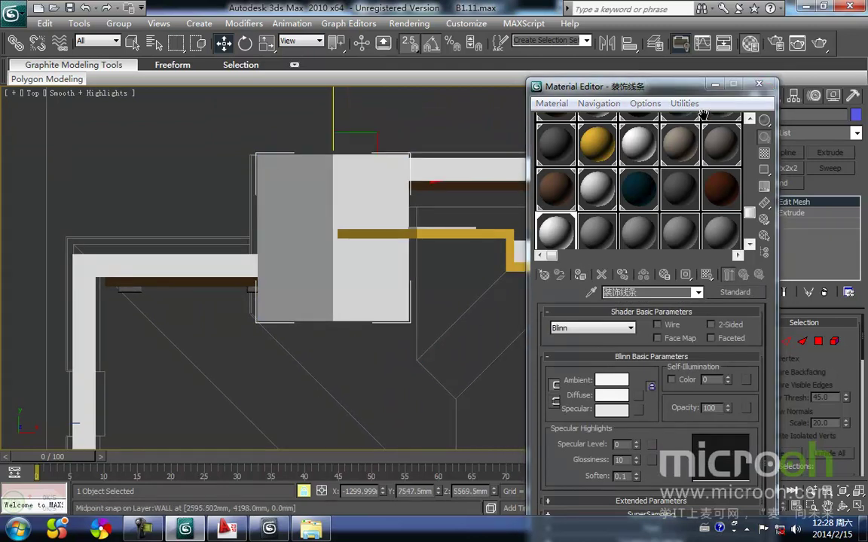
left_click(715, 86)
Step: Examine the porch gable eave against the arch and roof lines in the rear wireframe elevation
middle_click_drag(441, 295, 421, 332)
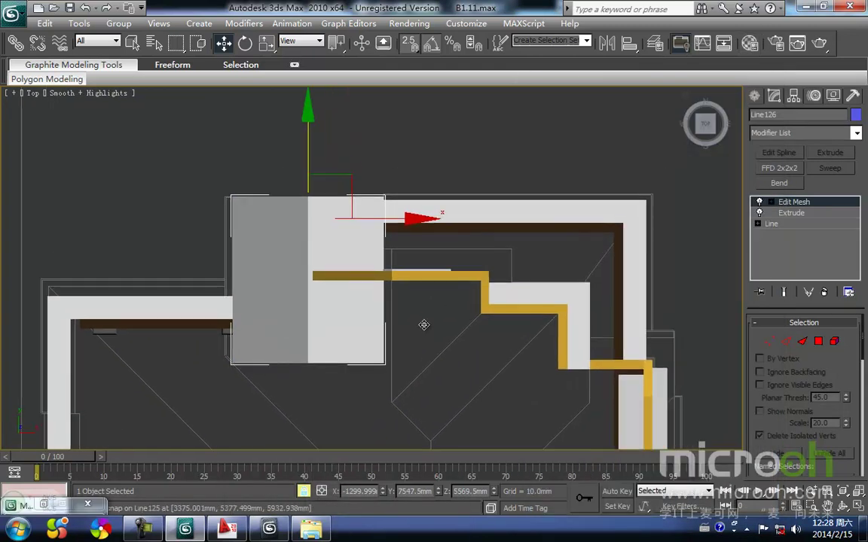
key("b")
key("z")
middle_click_drag(446, 230, 496, 301)
scroll(495, 301, "down", 3)
middle_click_drag(378, 248, 419, 261)
key("F3")
key("F3")
scroll(389, 324, "up", 5)
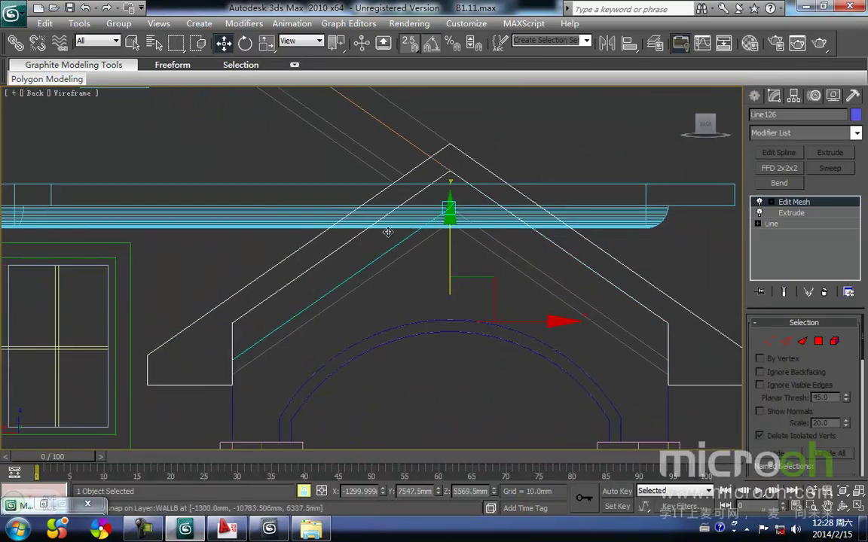
scroll(502, 188, "down", 5)
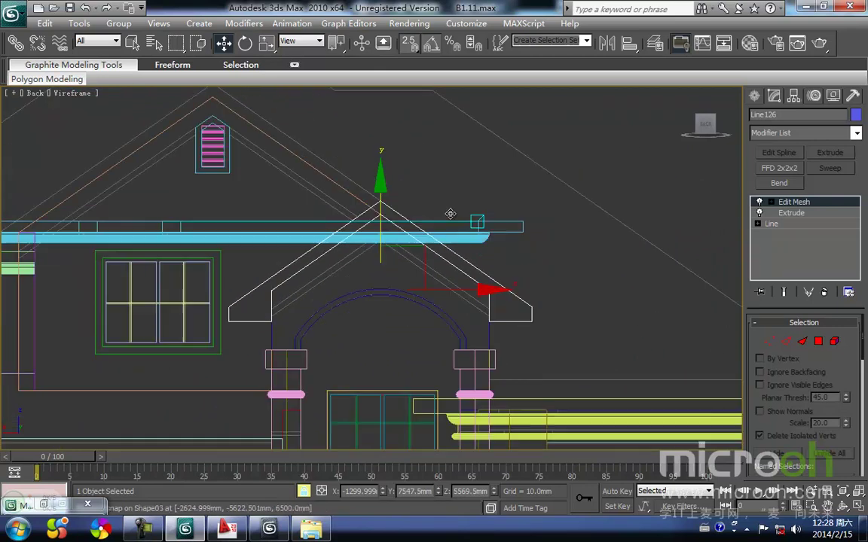
Step: Move the porch gable eave in the top view towards the porch columns, to Y about 7032.5 mm
key("t")
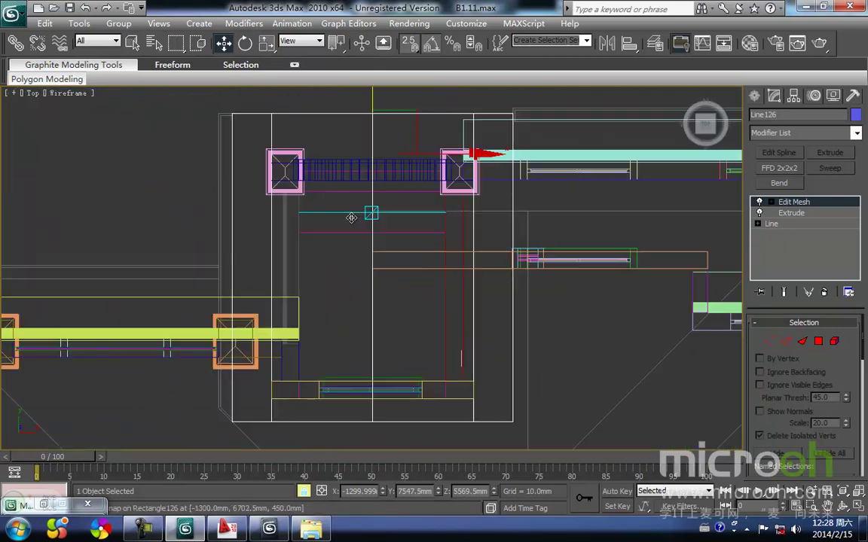
left_click_drag(370, 233, 312, 241)
left_click_drag(279, 204, 277, 215)
scroll(356, 209, "down", 3)
middle_click_drag(357, 209, 582, 203, "alt")
middle_click_drag(412, 271, 639, 184, "alt")
mouse_move(509, 291)
middle_mouse_down("alt")
mouse_move(437, 315)
mouse_move(501, 295)
middle_mouse_up("alt")
key("F3")
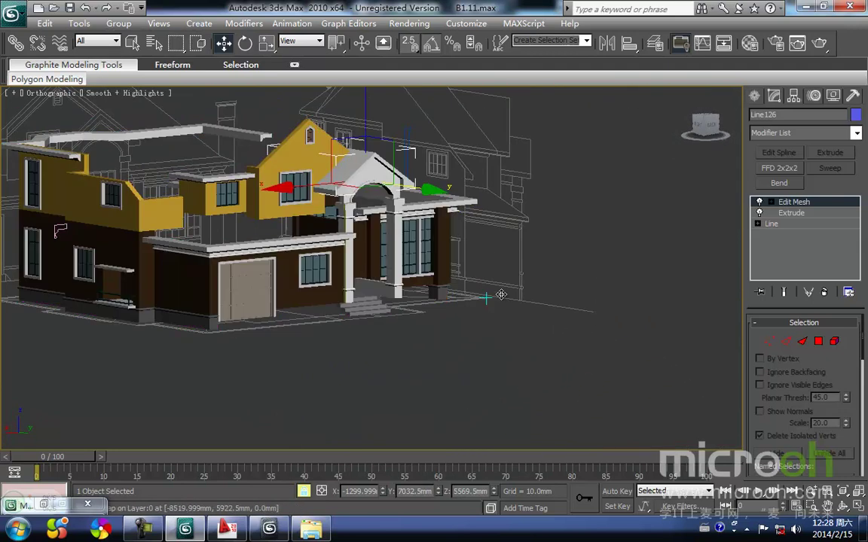
middle_click_drag(443, 287, 414, 260, "alt")
Step: Draw a closed chevron outline in the rear elevation between the gable eave's underside and the upper inner gable line
key("k")
key("z")
key("F3")
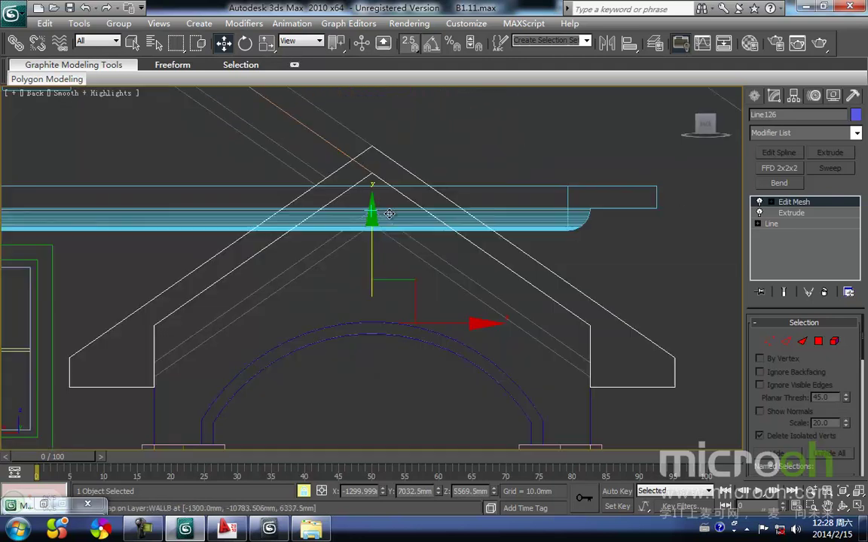
left_click(455, 161)
left_click(756, 101)
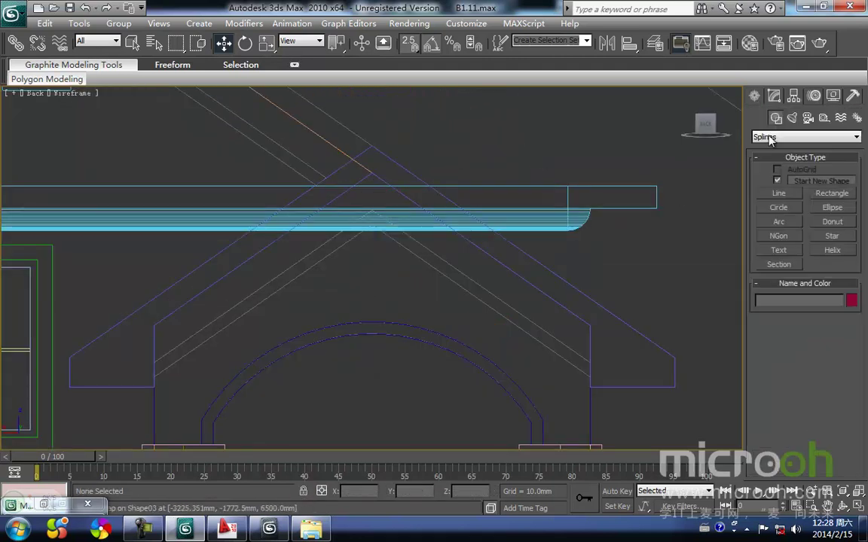
left_click(780, 194)
middle_click_drag(142, 361, 144, 374)
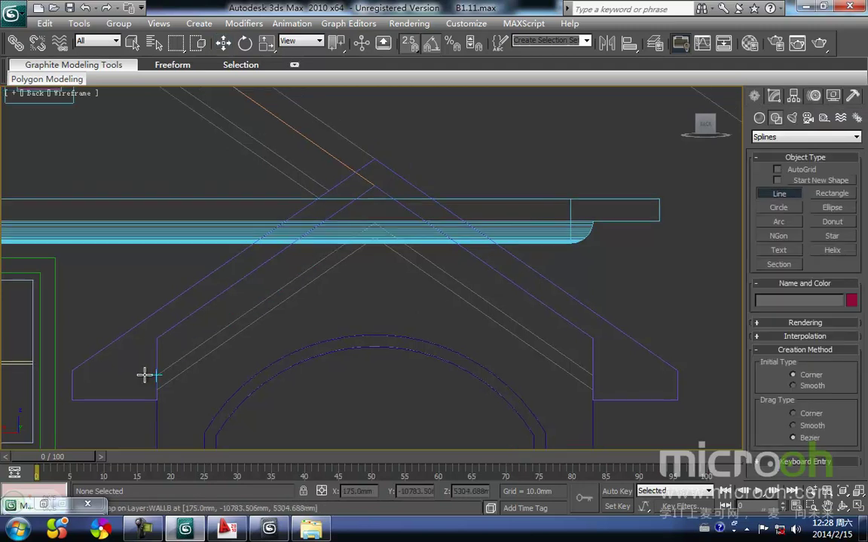
left_click(144, 375)
left_click(154, 338)
left_click(374, 185)
left_click(594, 374)
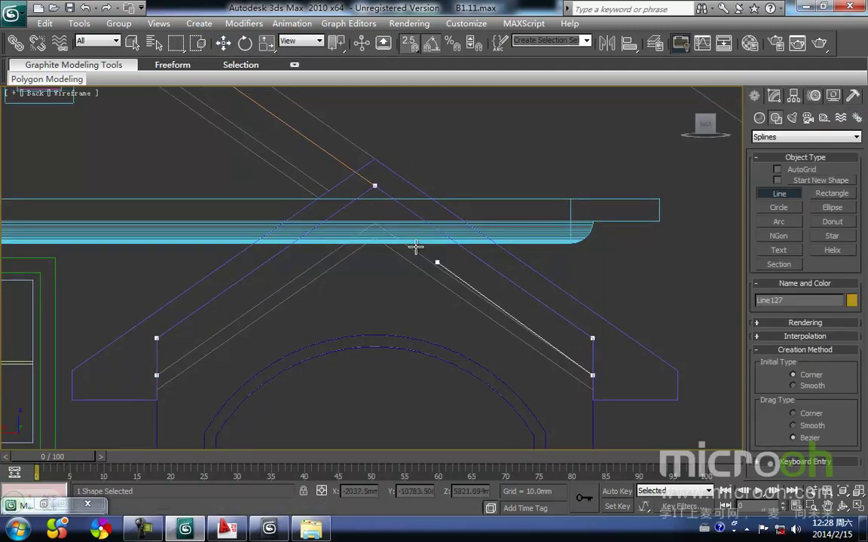
left_click(374, 224)
left_click(150, 379)
left_click(409, 306)
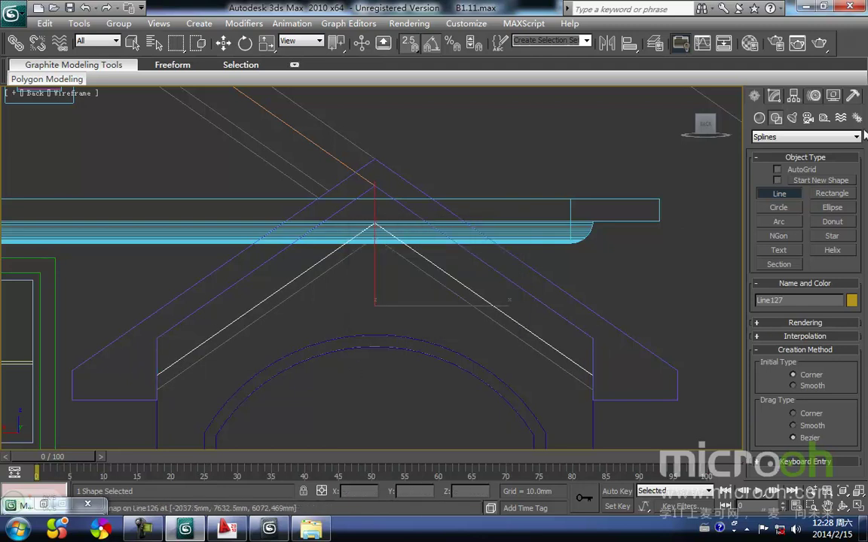
Step: Extrude the chevron trim outline 100 mm
left_click(774, 96)
left_click(829, 153)
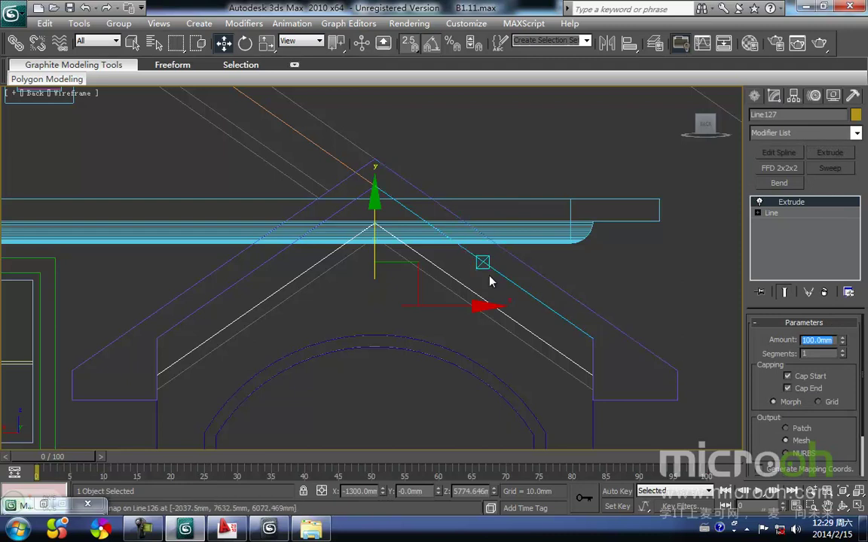
middle_click_drag(358, 281, 454, 325)
scroll(453, 326, "down", 1)
Step: Move the chevron trim in the top view to the arch wall between the porch columns, at Y about 7417.5 mm
key("t")
key("z")
middle_click_drag(389, 291, 468, 318)
scroll(468, 318, "down", 4)
scroll(386, 315, "down", 4)
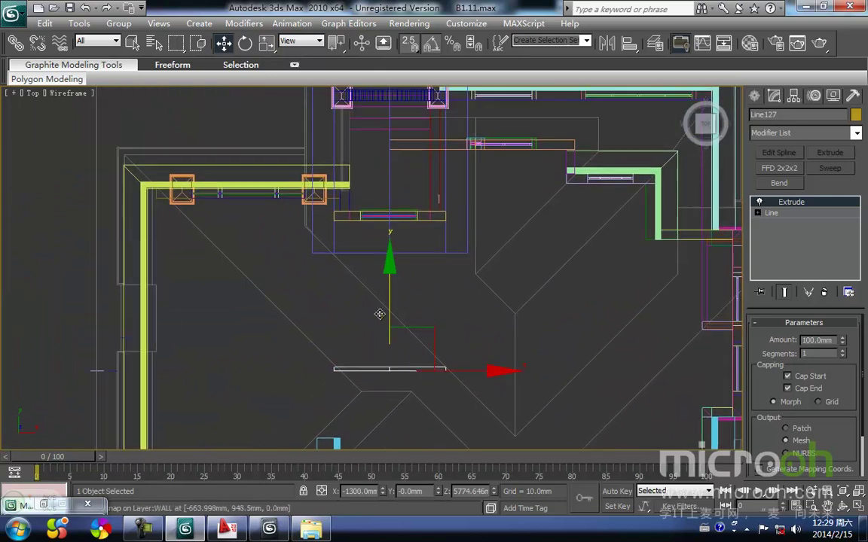
left_click_drag(392, 316, 388, 120)
middle_click_drag(356, 249, 352, 406)
scroll(342, 324, "up", 4)
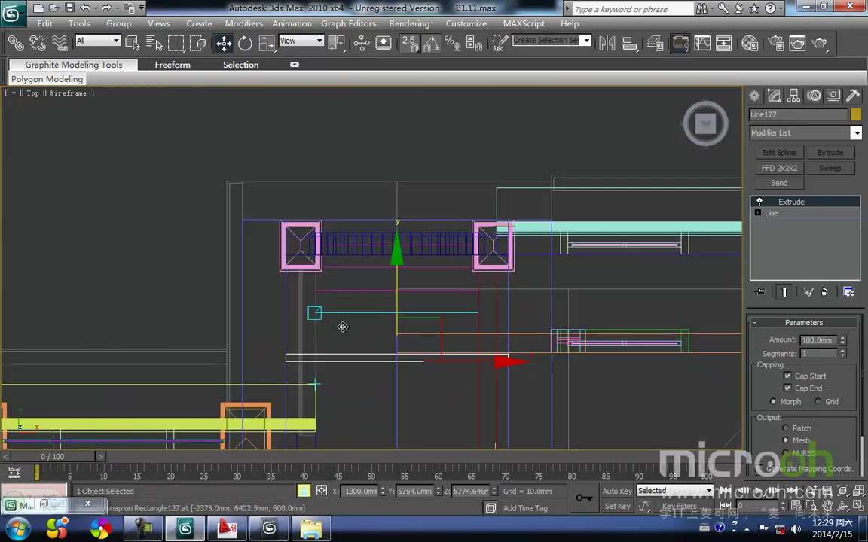
middle_click_drag(342, 328, 343, 342)
left_click_drag(285, 373, 287, 250)
scroll(301, 320, "up", 4)
middle_click_drag(294, 256, 290, 320)
scroll(289, 321, "down", 3)
Step: Check the chevron trim on the shaded porch gable and assign it the 装饰线条 material
key("F3")
scroll(329, 368, "up", 4)
middle_click_drag(329, 368, 572, 249, "alt")
middle_click_drag(417, 196, 399, 418)
middle_click_drag(324, 361, 291, 273, "alt")
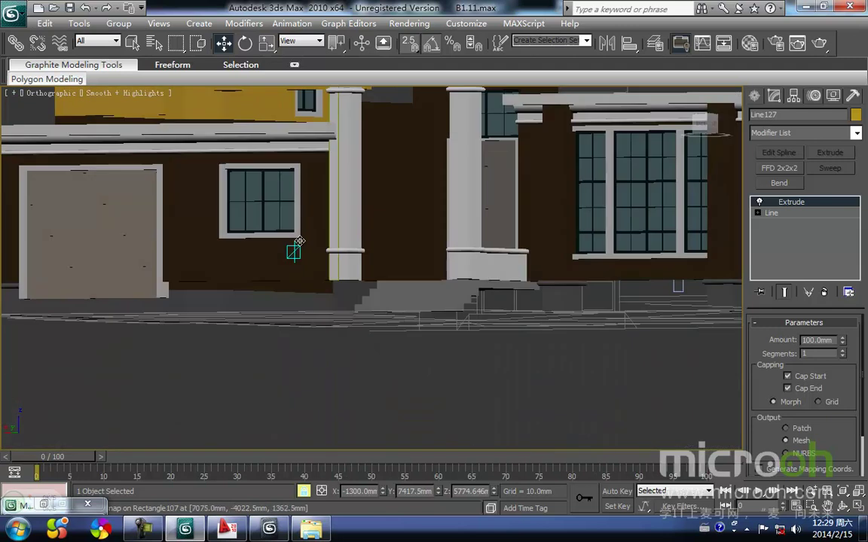
middle_click_drag(377, 113, 224, 369)
scroll(210, 333, "up", 3)
key("m")
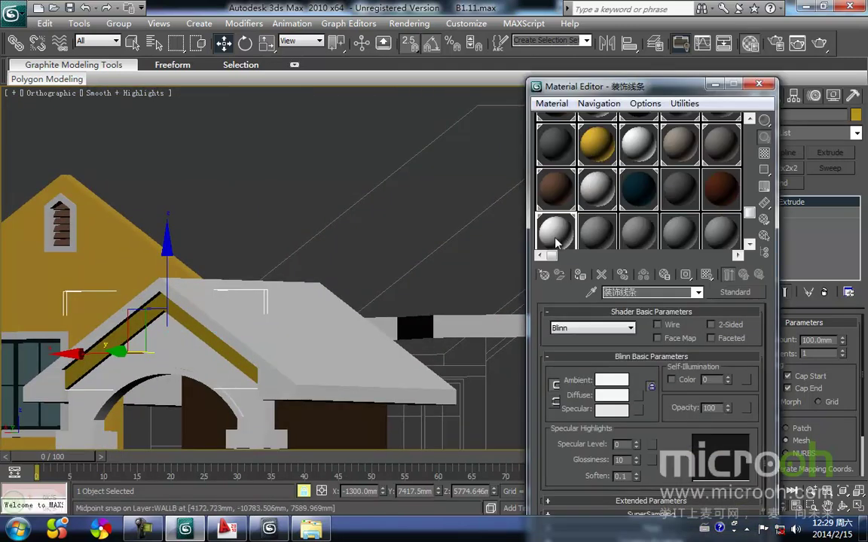
left_click(580, 276)
left_click(717, 88)
middle_click_drag(143, 312, 176, 313)
Step: Draw a closed outline of the thin strip beneath the chevron trim, following the two inner gable lines in the rear elevation
key("t")
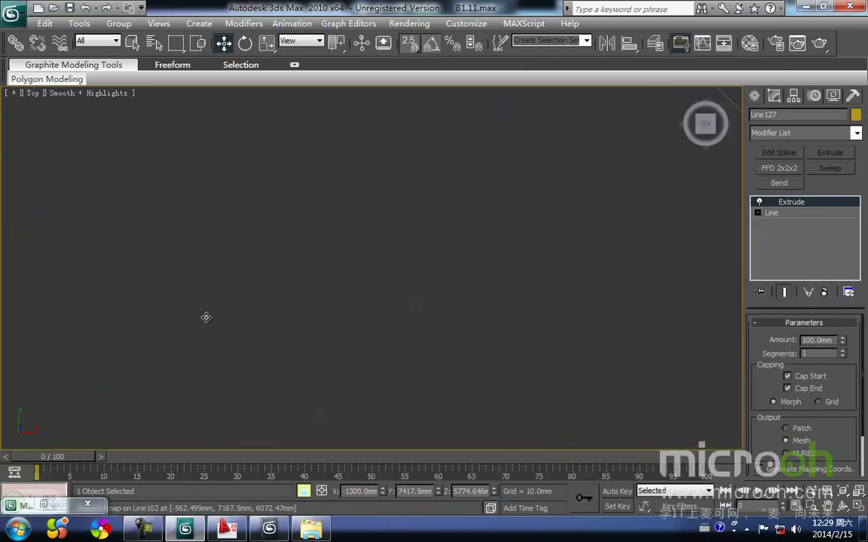
key("b")
key("F3")
middle_click_drag(315, 283, 343, 271)
left_click(754, 97)
left_click(779, 193)
middle_click_drag(186, 363, 233, 339)
left_click(134, 371)
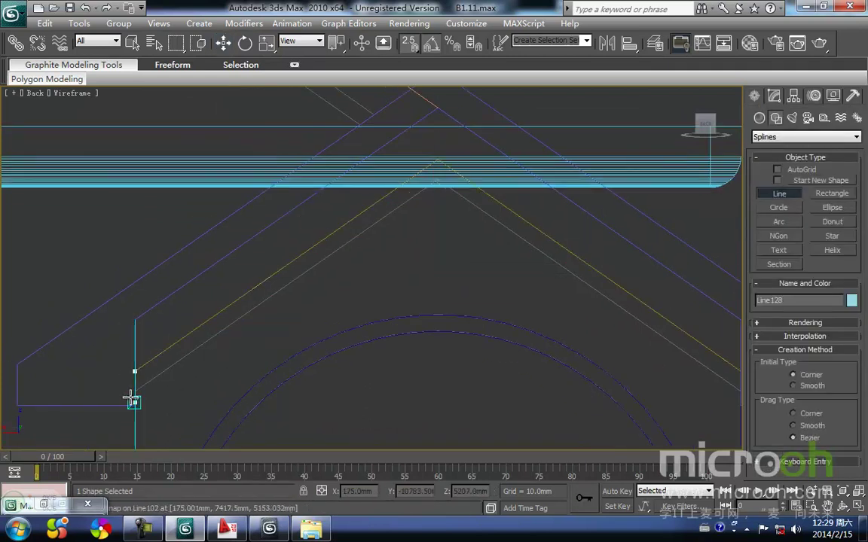
left_click(134, 391)
left_click(437, 181)
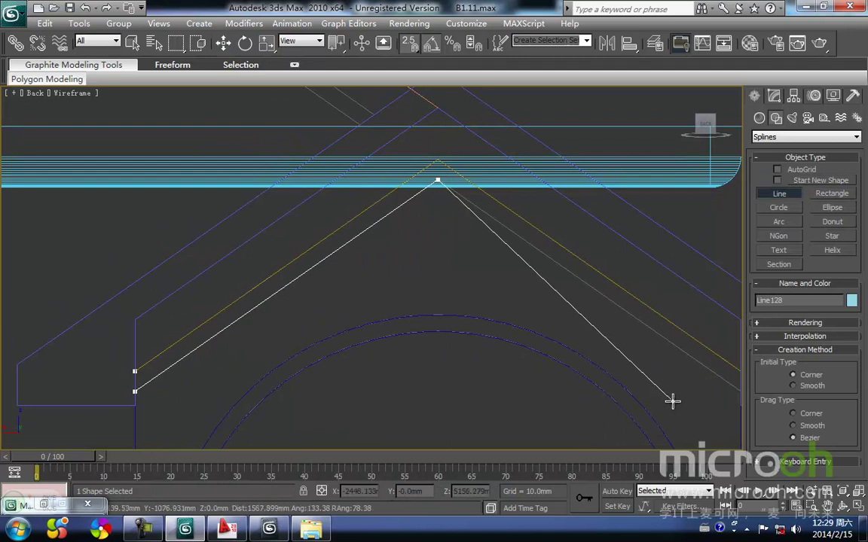
middle_click_drag(672, 401, 378, 272)
left_click(437, 256)
left_click(437, 237)
key("i")
left_click(179, 121)
key("i")
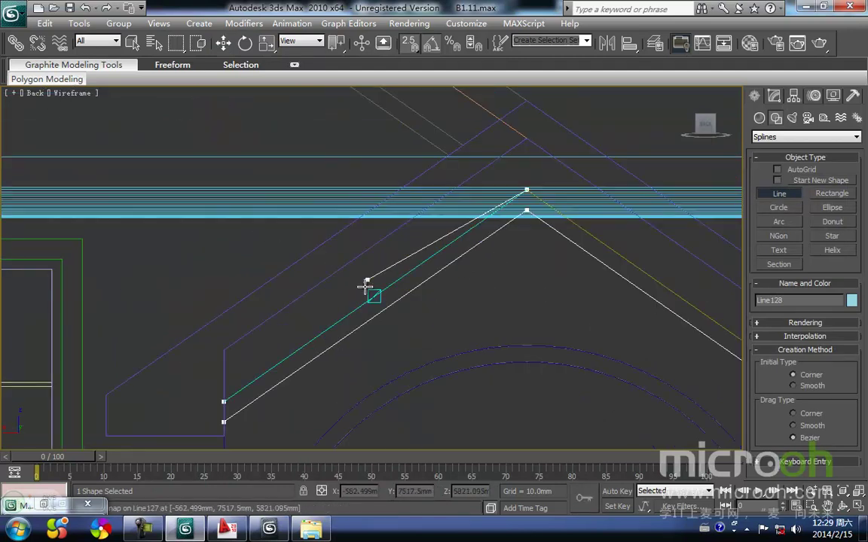
left_click(224, 403)
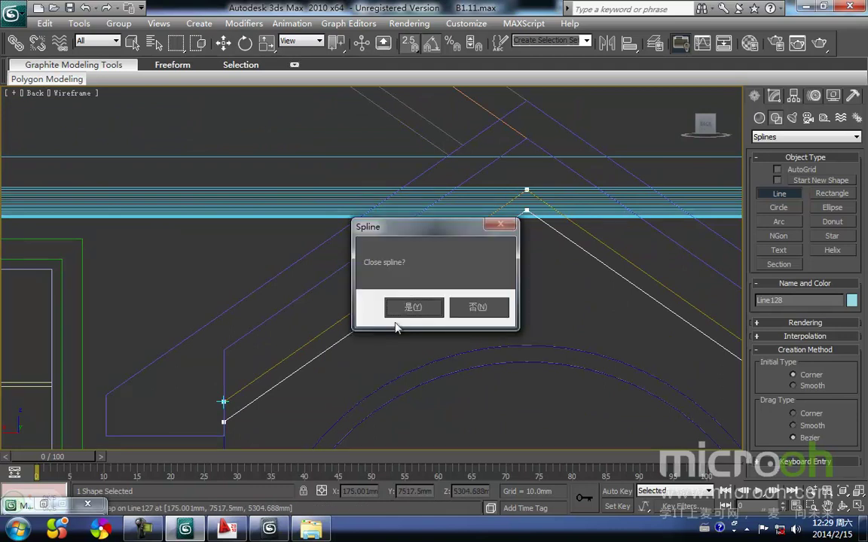
left_click(411, 306)
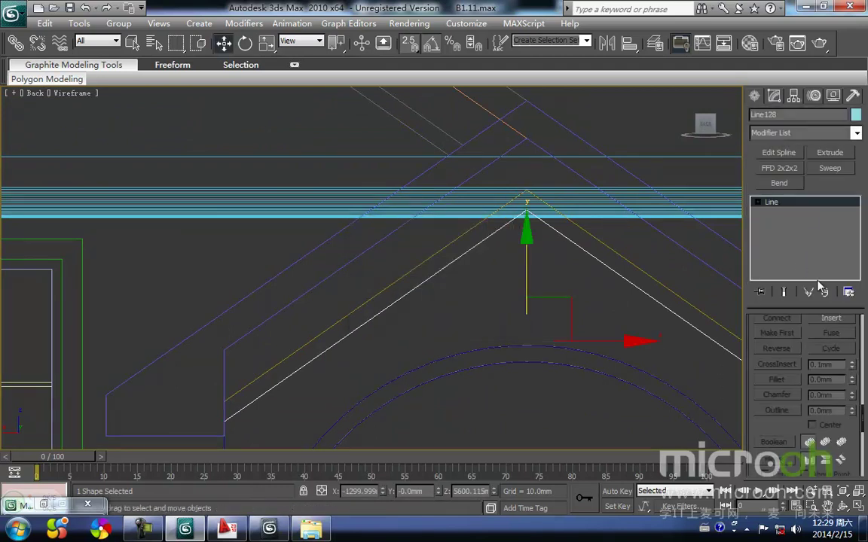
Step: Extrude the thin gable strip 50 mm
left_click(824, 153)
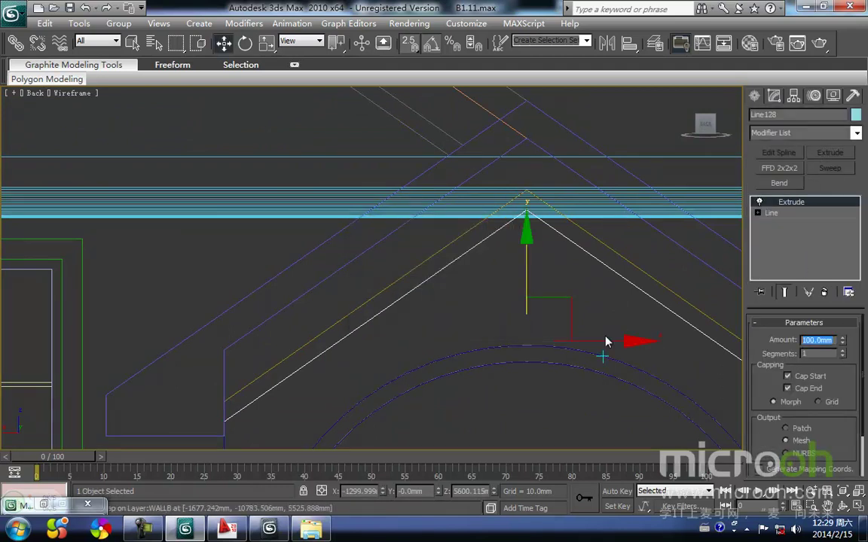
middle_click_drag(360, 345, 364, 362)
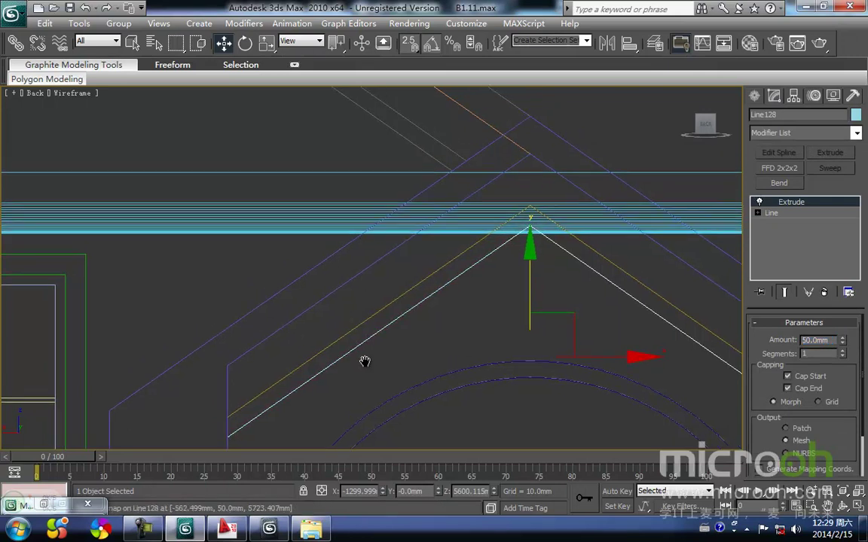
left_click(407, 344)
left_click(413, 306)
Step: Move the thin gable strip in the top view onto the arch wall, alongside the chevron trim between the porch columns
key("t")
key("z")
middle_click_drag(312, 243, 337, 302)
scroll(336, 303, "down", 8)
middle_click_drag(335, 240, 318, 377)
left_click_drag(357, 352, 327, 122)
middle_click_drag(297, 171, 300, 261)
scroll(300, 260, "up", 3)
middle_click_drag(299, 204, 388, 332)
scroll(320, 325, "up", 2)
middle_click_drag(325, 326, 363, 325)
left_click_drag(276, 322, 324, 286)
Step: Move the porch gable eave in the top view to Y about 7109.9 mm and check the gable in a shaded view
left_click(367, 219)
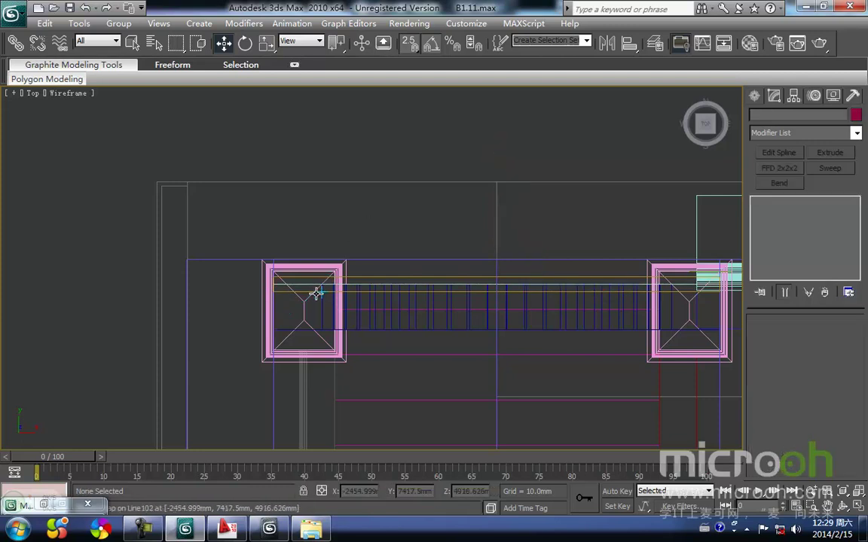
left_click(320, 292)
left_click(397, 236)
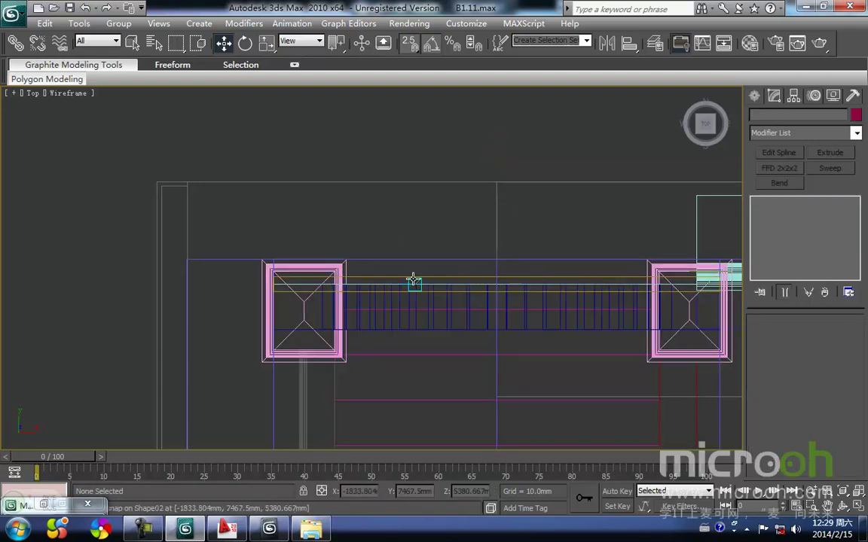
left_click(414, 279)
key("space")
mouse_move(286, 282)
left_mouse_down()
mouse_move(343, 283)
mouse_move(380, 257)
mouse_move(357, 248)
left_mouse_up()
key("space")
left_click(364, 250)
mouse_move(349, 258)
middle_mouse_down()
mouse_move(315, 271)
mouse_move(404, 300)
mouse_move(588, 225)
middle_mouse_up()
key("F3")
scroll(343, 269, "down", 5)
middle_click_drag(611, 190, 637, 167, "alt")
middle_click_drag(358, 317, 407, 253, "alt")
scroll(380, 264, "up", 6)
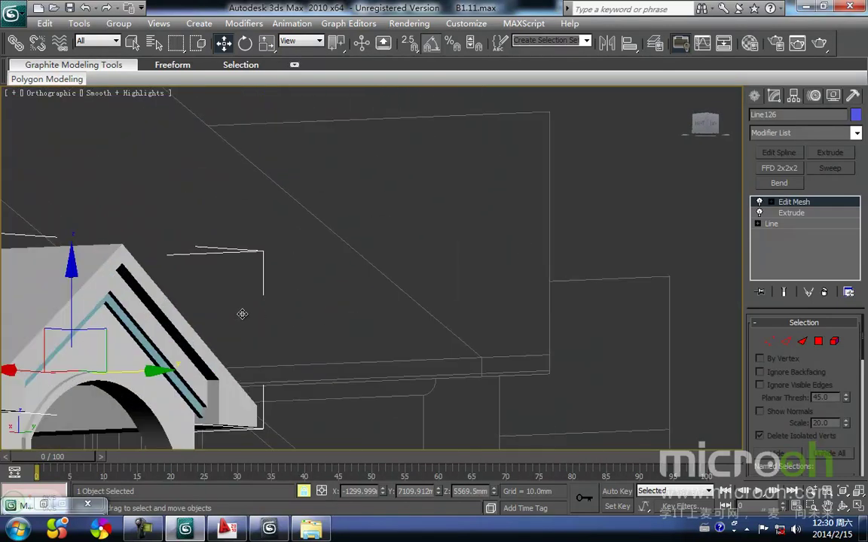
Step: Assign the 装饰线条 material to the thin teal strip on the porch gable
key("m")
left_click(395, 255)
left_click(315, 363)
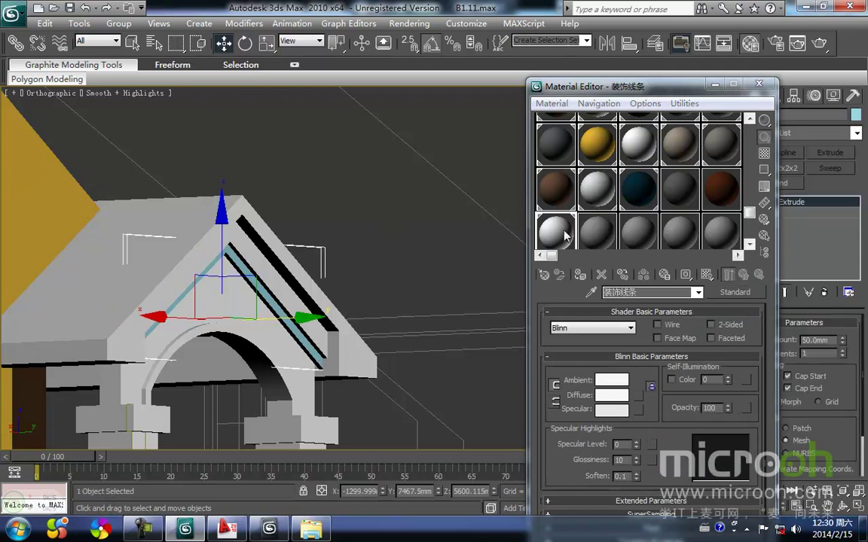
left_click(582, 275)
left_click(516, 242)
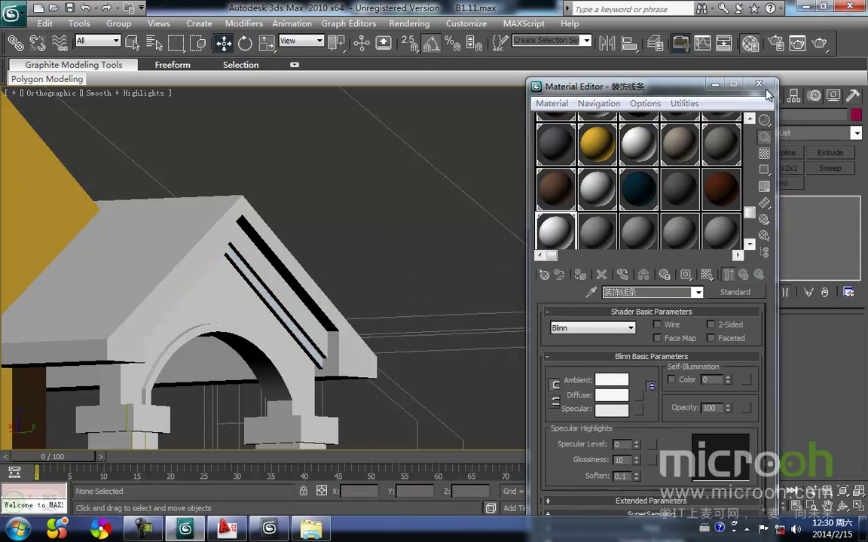
left_click(759, 84)
Step: Hide the model geometry in the wireframe rear elevation and turn on snapping for line drawing
middle_click_drag(260, 253, 453, 370)
scroll(453, 369, "down", 5)
middle_click_drag(416, 335, 430, 343)
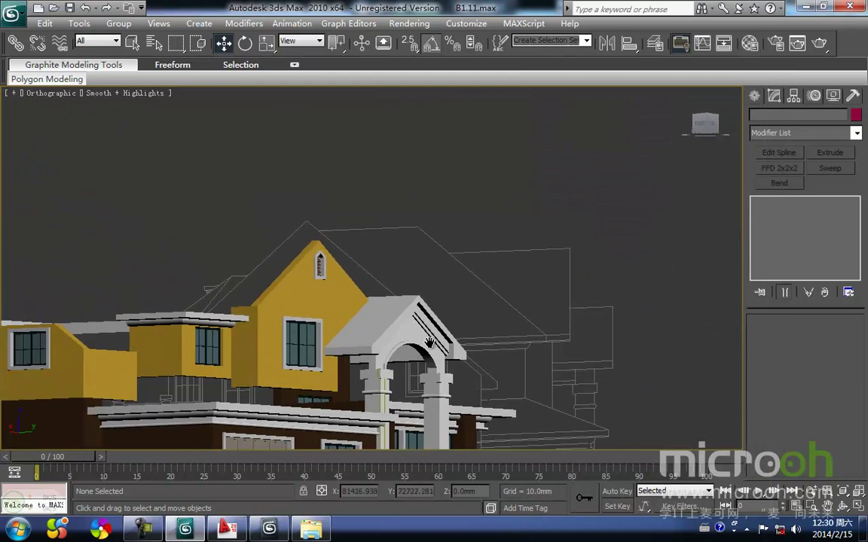
key("k")
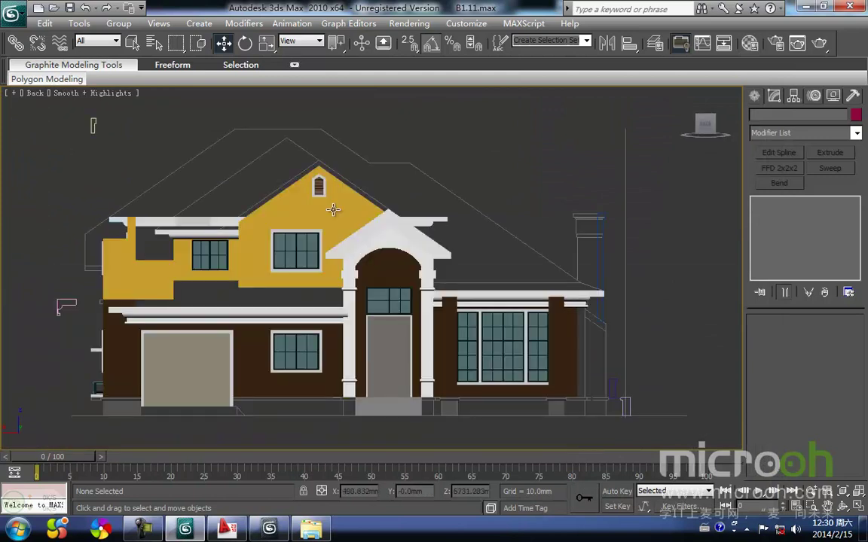
key("F3")
mouse_move(329, 265)
middle_mouse_down()
mouse_move(315, 295)
mouse_move(345, 317)
middle_mouse_up()
scroll(241, 332, "up", 2)
key("shift+g")
middle_click_drag(267, 330, 295, 304)
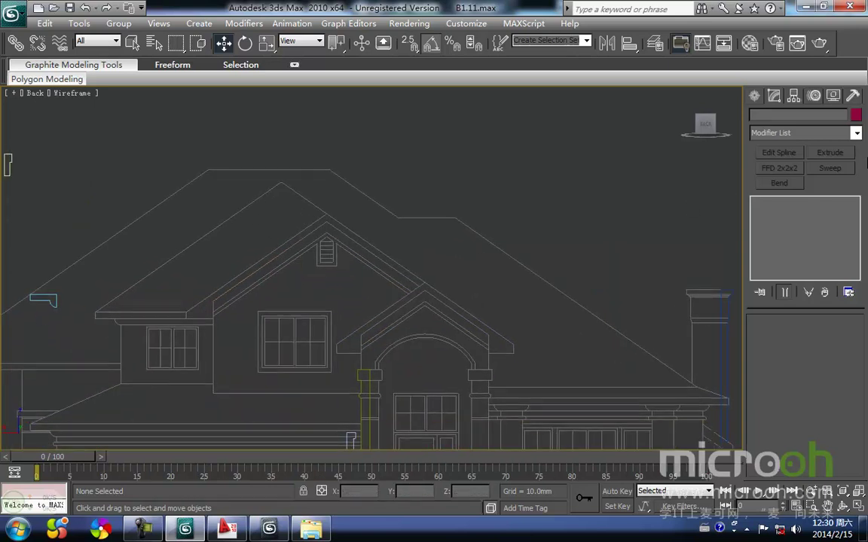
left_click(754, 96)
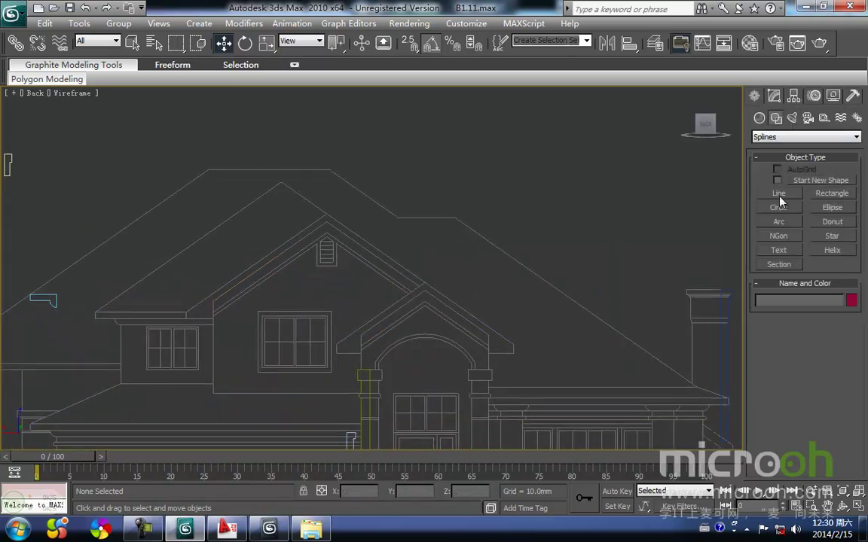
left_click(779, 195)
middle_click_drag(190, 273, 237, 286)
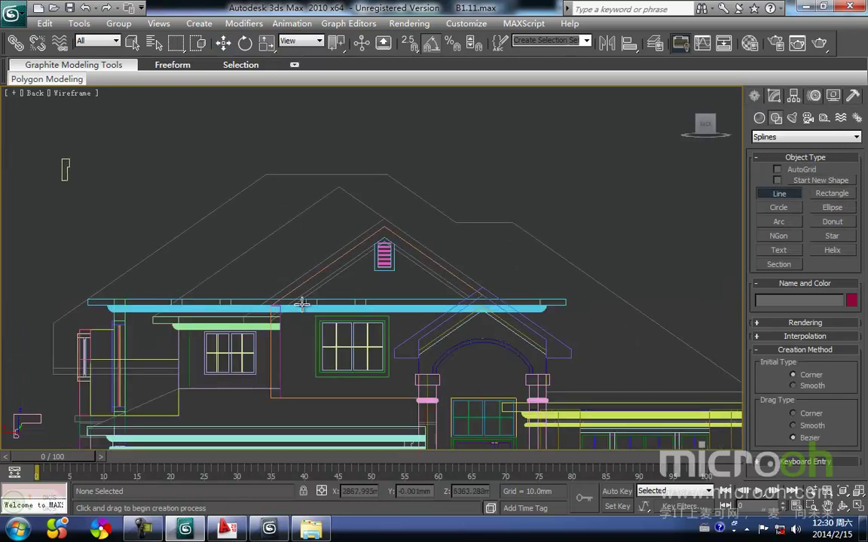
middle_click_drag(302, 303, 279, 313)
scroll(302, 304, "up", 5)
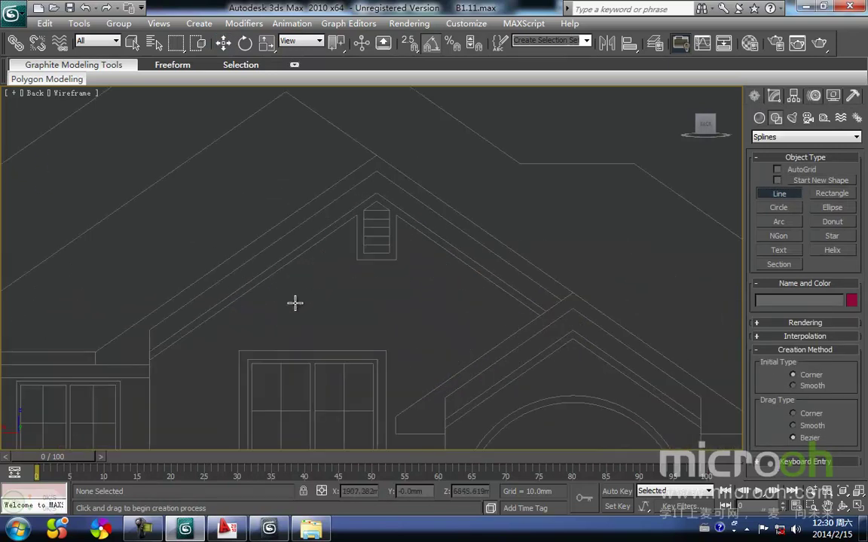
key("s")
Step: Draw a closed outline of the thin trim strip on the louvred gable, following the two inner gable lines up to the porch roof
left_click(147, 369)
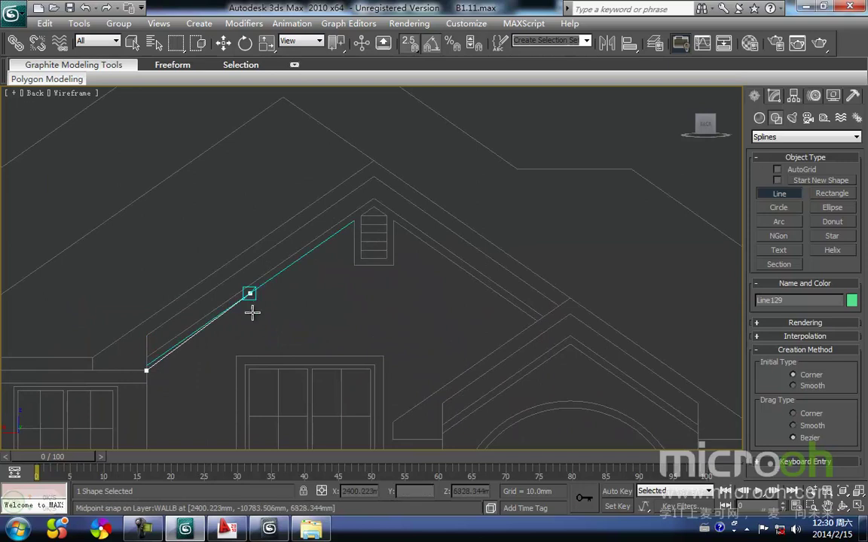
right_click(236, 357)
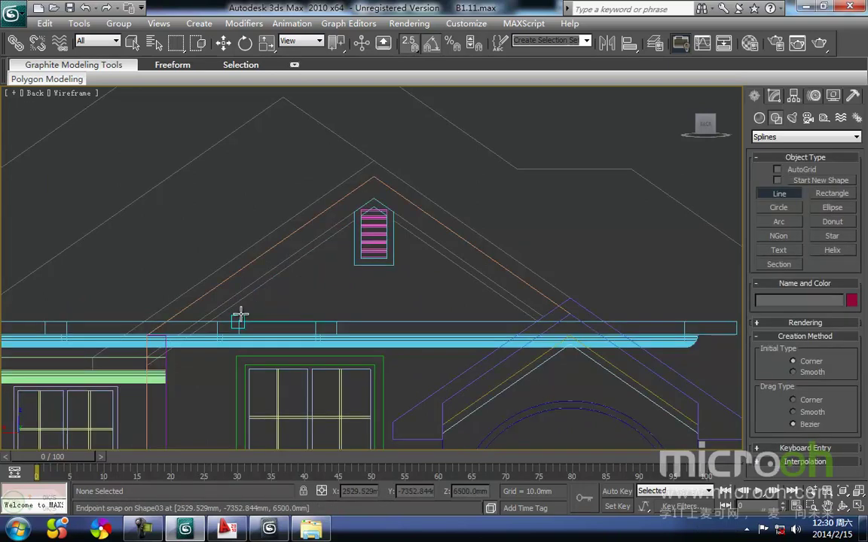
key("ctrl+y")
middle_click_drag(246, 304, 283, 268)
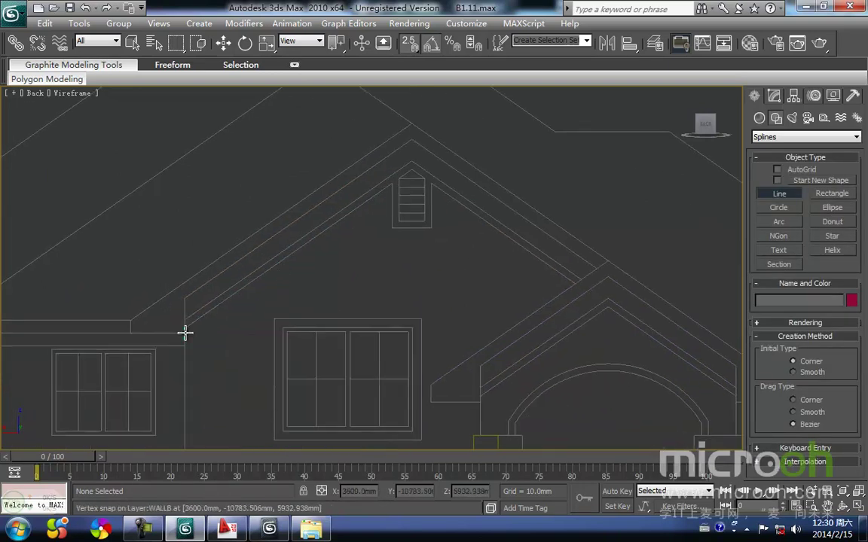
scroll(184, 328, "up", 2)
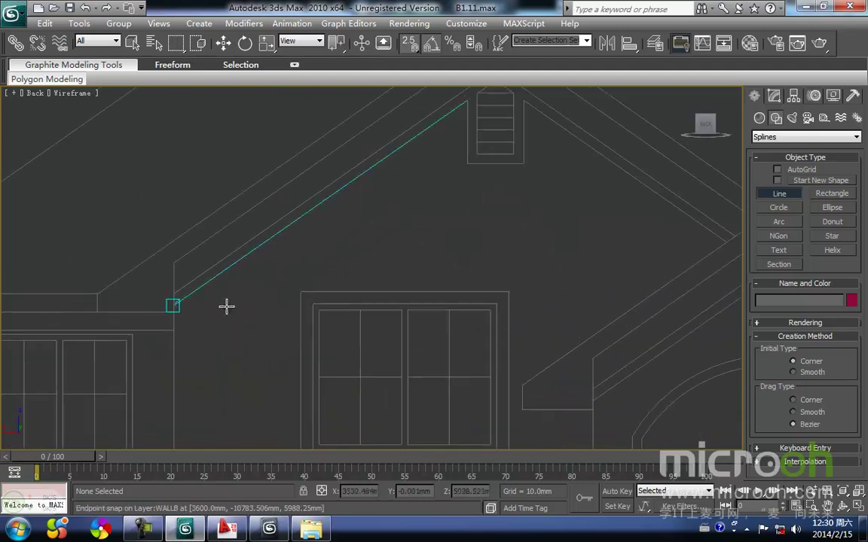
left_click(169, 304)
middle_click_drag(472, 139, 373, 238)
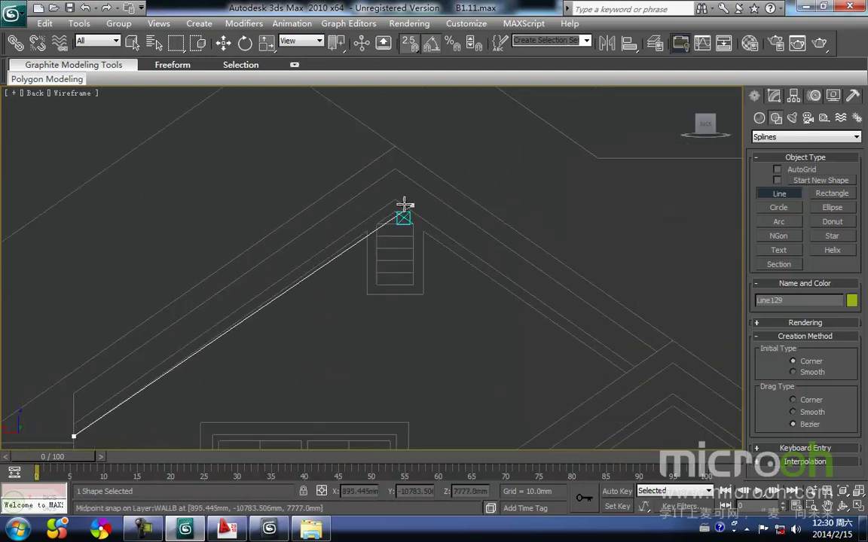
left_click(395, 210)
middle_click_drag(528, 310, 380, 282)
scroll(380, 282, "down", 2)
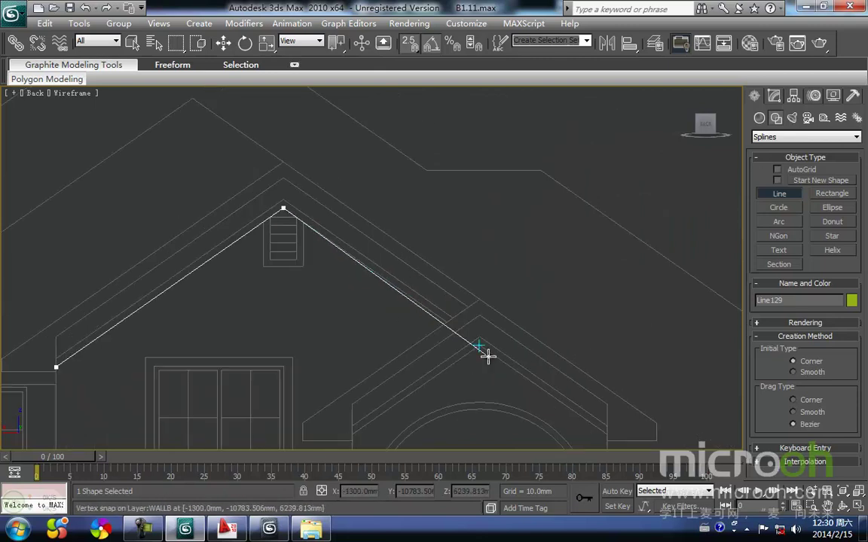
left_click(450, 318)
left_click(283, 201)
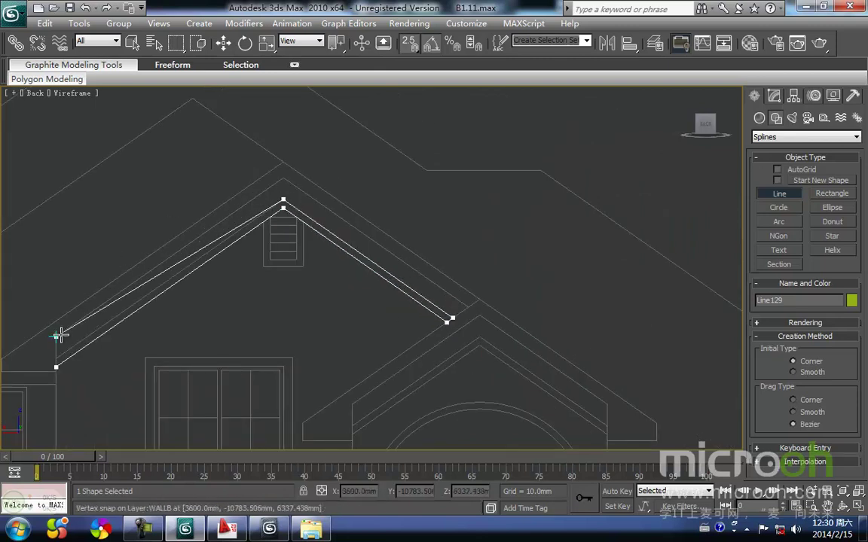
key("i")
scroll(372, 266, "up", 3)
left_click(391, 268)
left_click(431, 306)
key("w")
Step: Extrude the louvred gable's thin trim strip 50 mm
middle_click_drag(483, 254, 354, 339)
scroll(407, 297, "down", 4)
middle_click_drag(420, 284, 401, 300)
left_click(401, 299)
left_click(402, 253)
middle_click_drag(407, 232, 354, 272)
key("F3")
key("F3")
left_click(350, 345)
left_click(457, 327)
middle_click_drag(379, 242, 382, 249)
left_click(775, 97)
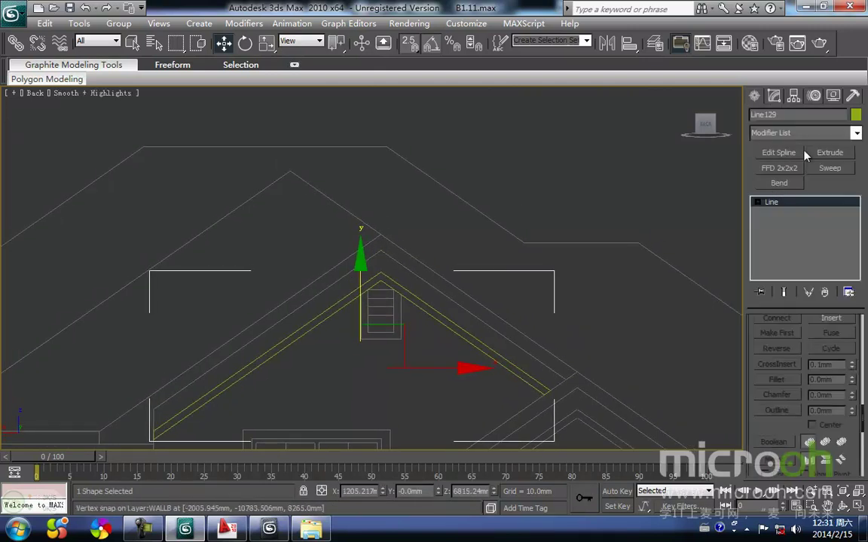
left_click(829, 152)
mouse_move(435, 278)
middle_mouse_down()
mouse_move(417, 307)
mouse_move(392, 287)
middle_mouse_up()
key("F3")
Step: Move the thin trim strip in the top view onto the louvred gable's wall, at Y about 6127.5 mm
key("t")
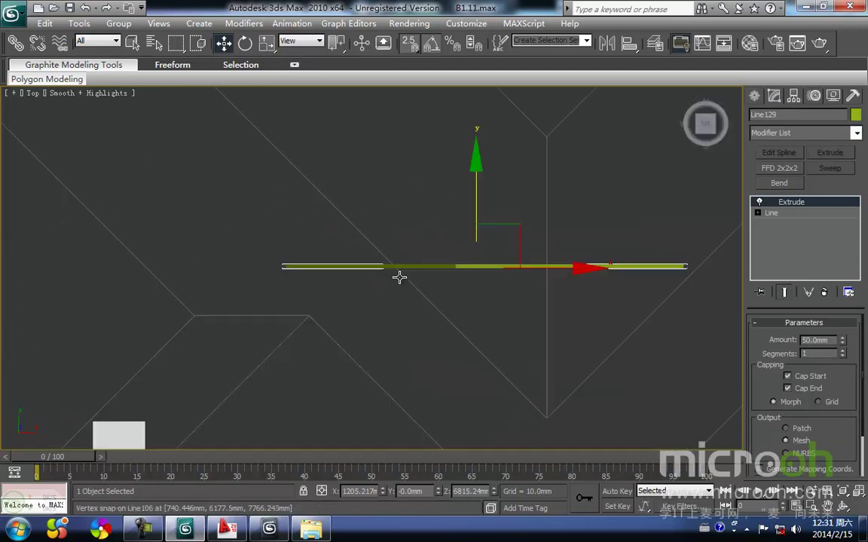
scroll(403, 317, "down", 3)
middle_click_drag(332, 250, 326, 348)
key("F3")
scroll(329, 373, "down", 3)
left_click_drag(358, 348, 382, 238)
scroll(373, 253, "up", 4)
middle_click_drag(364, 247, 329, 382)
middle_click_drag(472, 295, 425, 343)
left_click_drag(484, 330, 486, 236)
middle_click_drag(479, 272, 444, 294)
Step: Assign the 装饰线条 material to the louvred gable's thin trim strip
key("F3")
scroll(377, 321, "down", 3)
mouse_move(375, 322)
middle_mouse_down("alt")
mouse_move(420, 302)
mouse_move(617, 253)
middle_mouse_up("alt")
middle_click_drag(413, 309, 248, 445)
scroll(249, 445, "down", 1)
middle_click_drag(289, 362, 337, 289, "alt")
scroll(433, 150, "up", 3)
middle_click_drag(433, 149, 327, 272)
middle_click_drag(284, 233, 267, 284)
key("m")
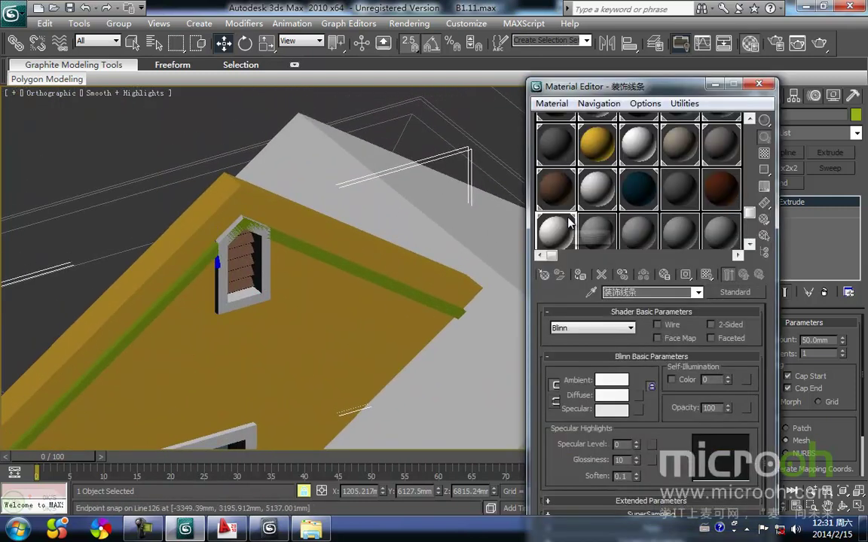
left_click(560, 276)
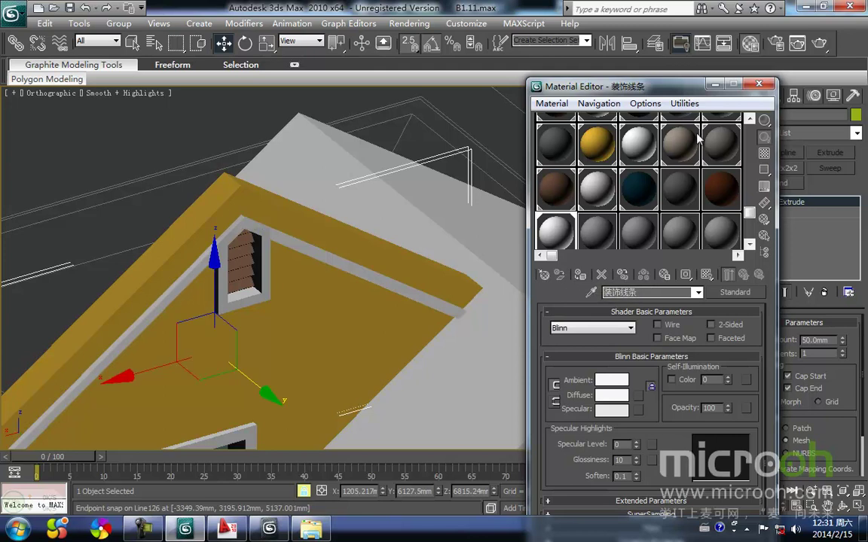
left_click(715, 86)
Step: Draw a closed outline of the wide band between the thin strip and the louvred gable's wall edge, ending at the porch roof
middle_click_drag(234, 268, 220, 311)
key("k")
key("z")
middle_click_drag(296, 263, 269, 317)
key("F3")
middle_click_drag(209, 337, 294, 273)
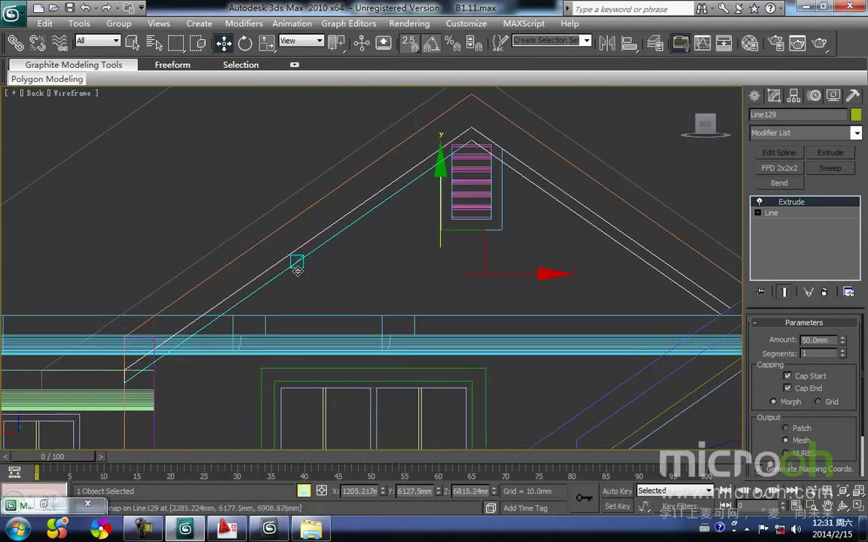
left_click(755, 97)
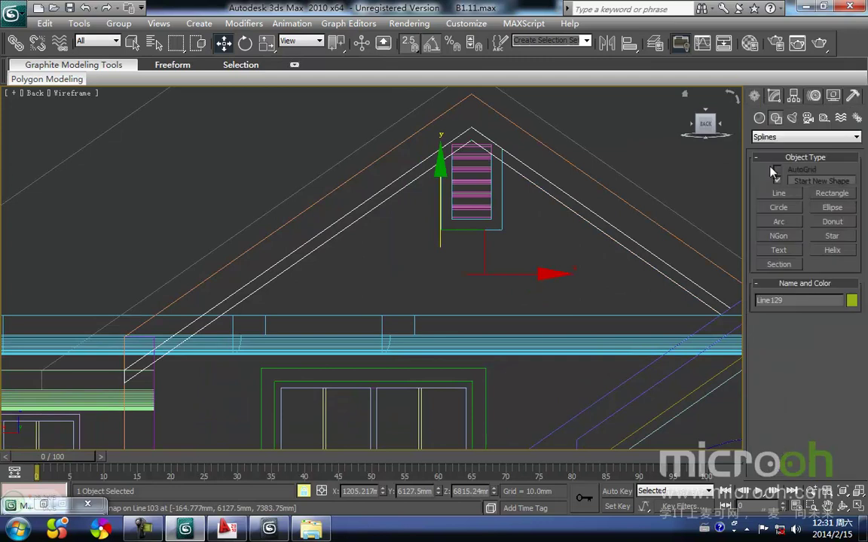
left_click(771, 198)
middle_click_drag(156, 350, 195, 360)
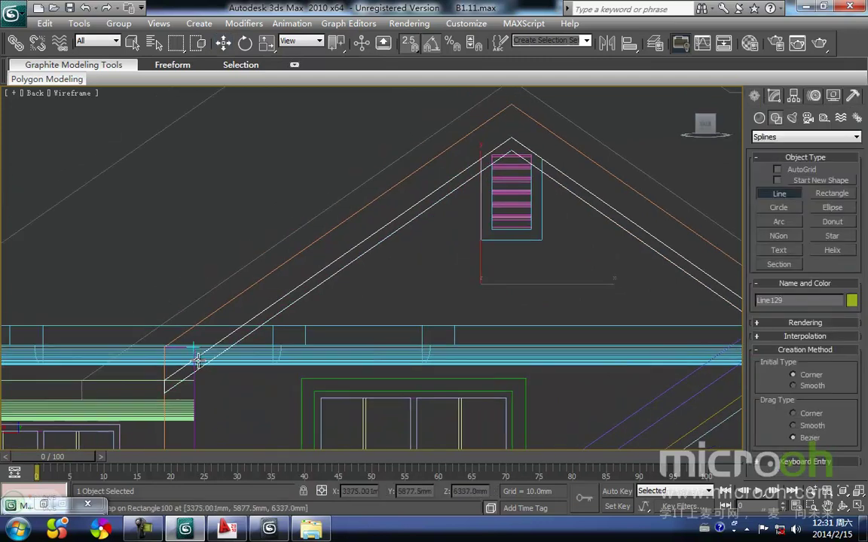
left_click(163, 380)
left_click(164, 346)
left_click(512, 105)
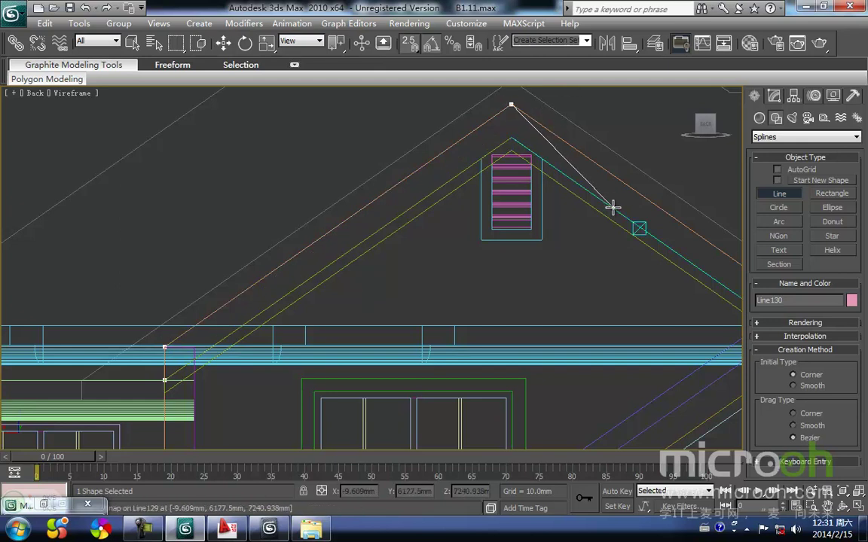
key("i")
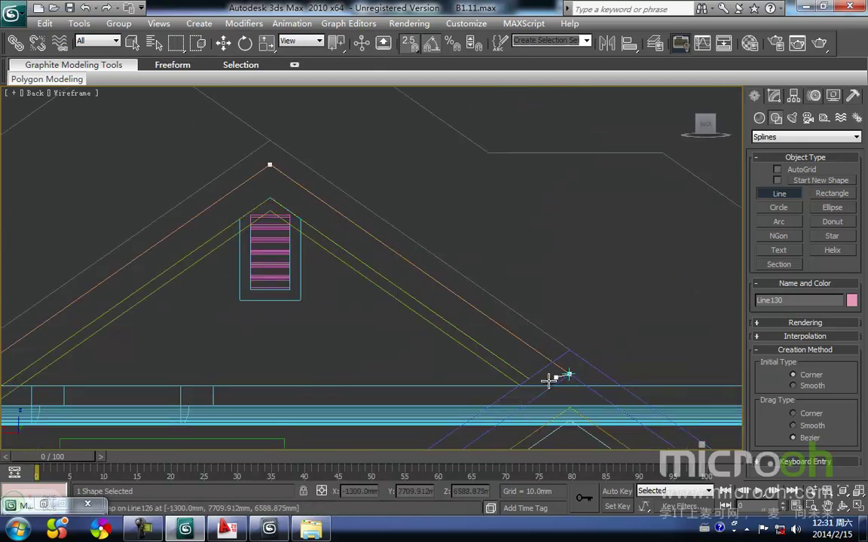
left_click(530, 378)
key("i")
scroll(305, 337, "down", 2)
key("i")
scroll(378, 269, "up", 2)
left_click(381, 271)
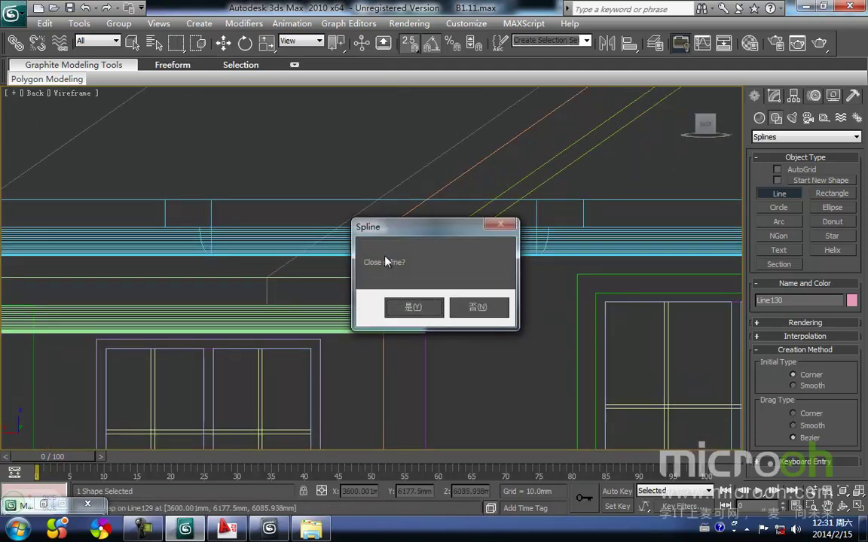
left_click(413, 307)
middle_click_drag(475, 187, 454, 216)
Step: Isolate the wide gable band and extrude it 100 mm
key("alt+q")
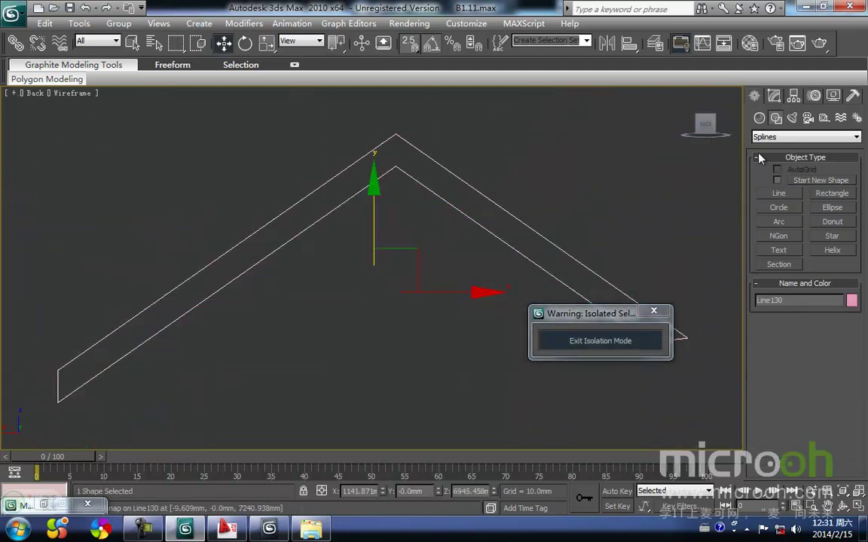
left_click(773, 98)
left_click(829, 153)
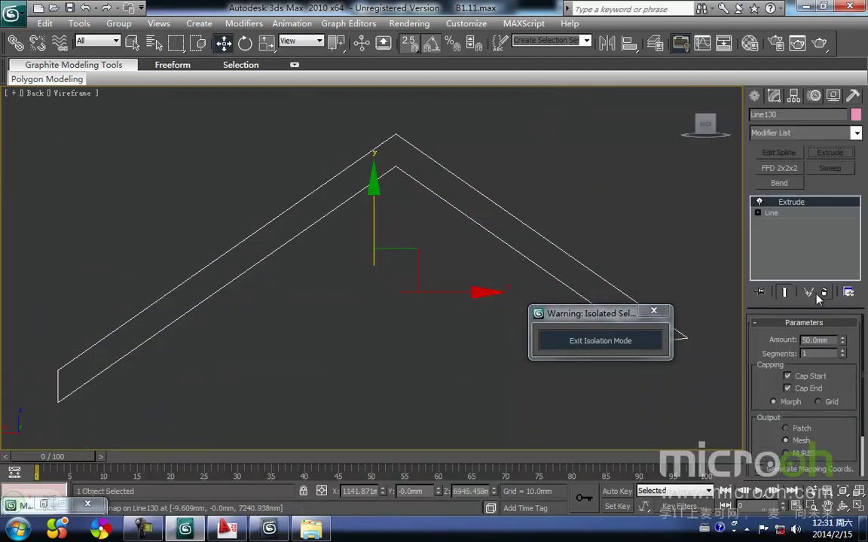
type("100")
key("Return")
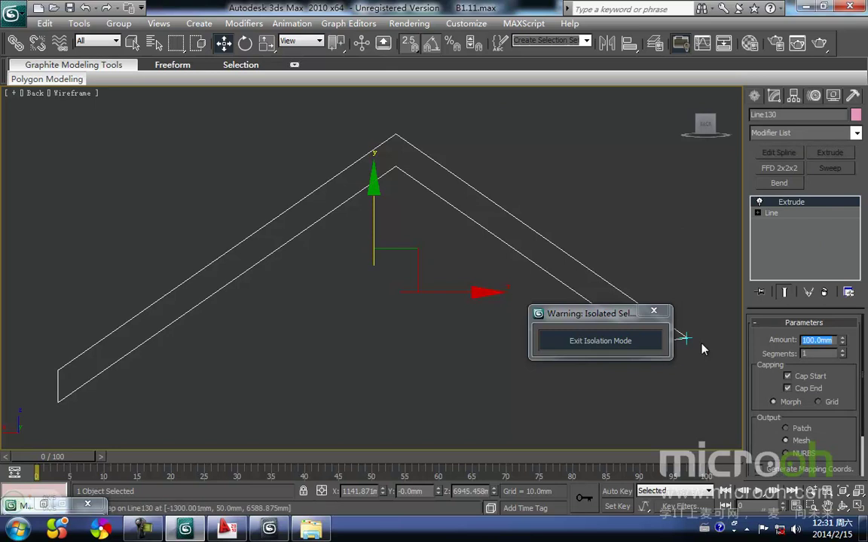
Step: Exit isolation and move the wide gable band in the top view onto the louvred gable's wall
left_click_drag(314, 254, 269, 159)
key("t")
key("z")
scroll(402, 193, "down", 4)
left_click(589, 341)
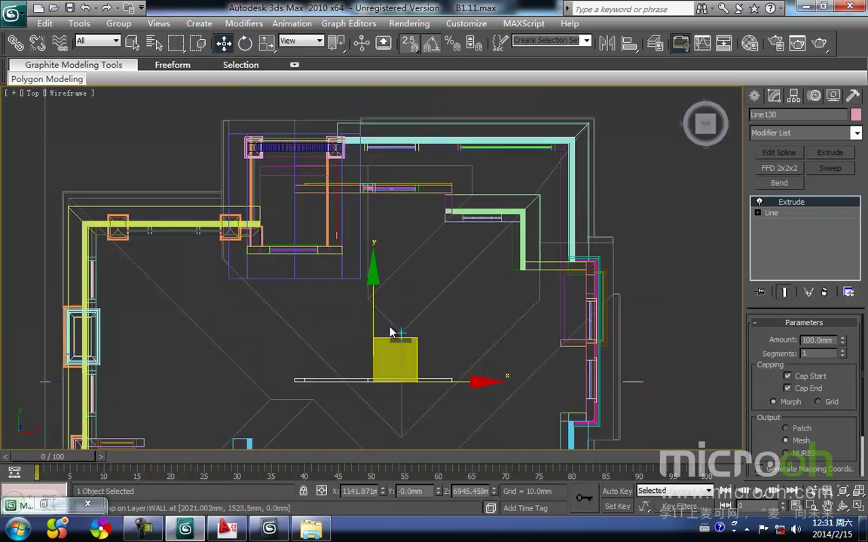
left_click_drag(367, 169, 352, 128)
scroll(297, 186, "up", 3)
middle_click_drag(232, 121, 405, 313)
scroll(310, 260, "up", 3)
mouse_move(290, 260)
left_mouse_down()
mouse_move(291, 278)
mouse_move(292, 261)
left_mouse_up()
middle_click_drag(346, 250, 317, 269)
Step: Clear the selection and hide the model geometry in the rear elevation
key("k")
key("z")
scroll(383, 256, "down", 3)
key("space")
left_click(427, 219)
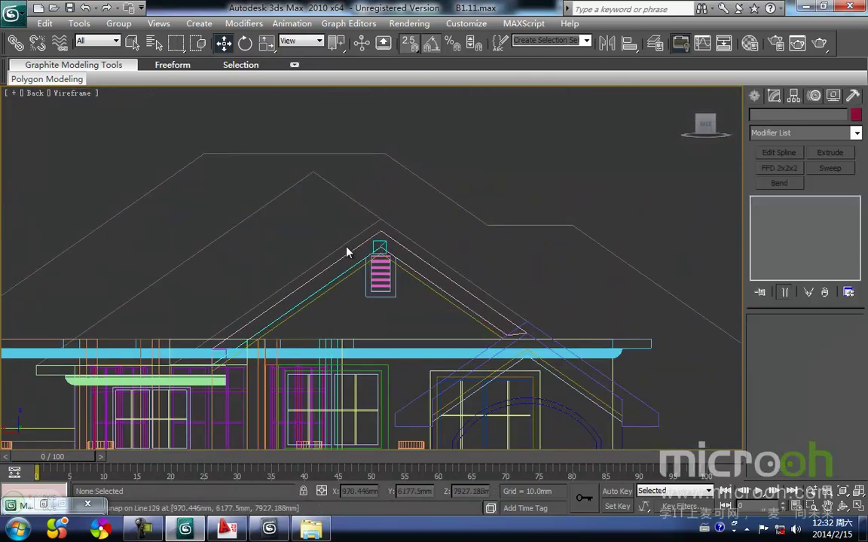
key("shift+g")
middle_click_drag(309, 278, 346, 247)
Step: Draw a closed outline of the louvred gable's eave, including its short horizontal return at the lower end and the cut at the porch roof
right_click(333, 321)
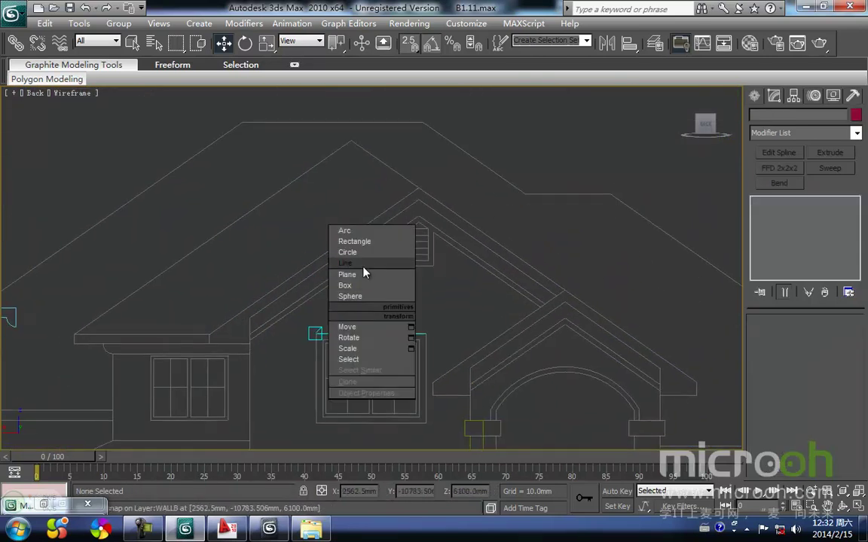
left_click(363, 272)
scroll(312, 294, "up", 2)
scroll(288, 296, "up", 2)
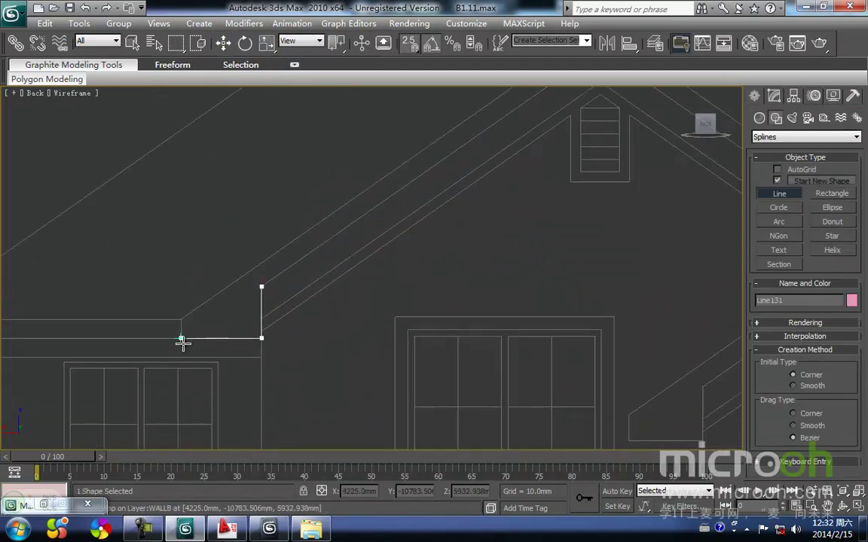
key("i")
scroll(422, 262, "down", 3)
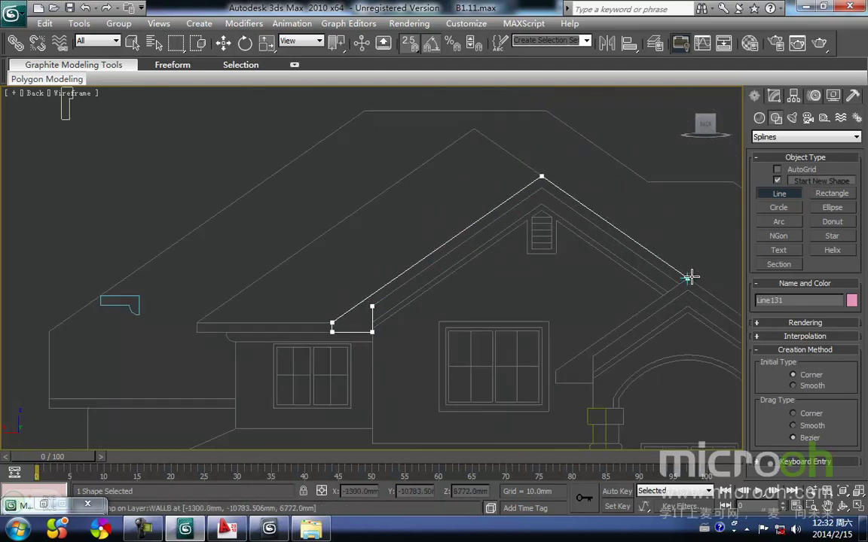
left_click(690, 278)
middle_click_drag(690, 278, 362, 273)
scroll(362, 273, "up", 3)
key("i")
left_click(398, 225)
key("i")
scroll(281, 286, "down", 2)
left_click(216, 391)
left_click(357, 290)
key("w")
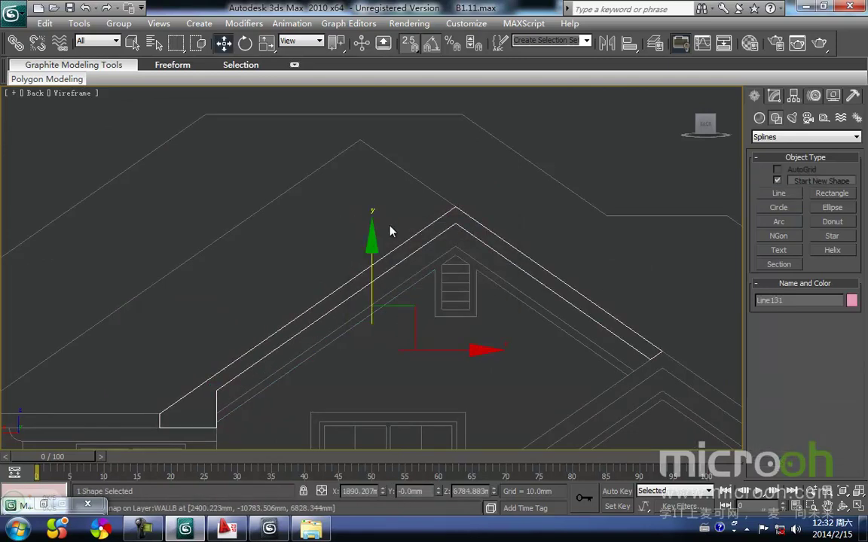
key("t")
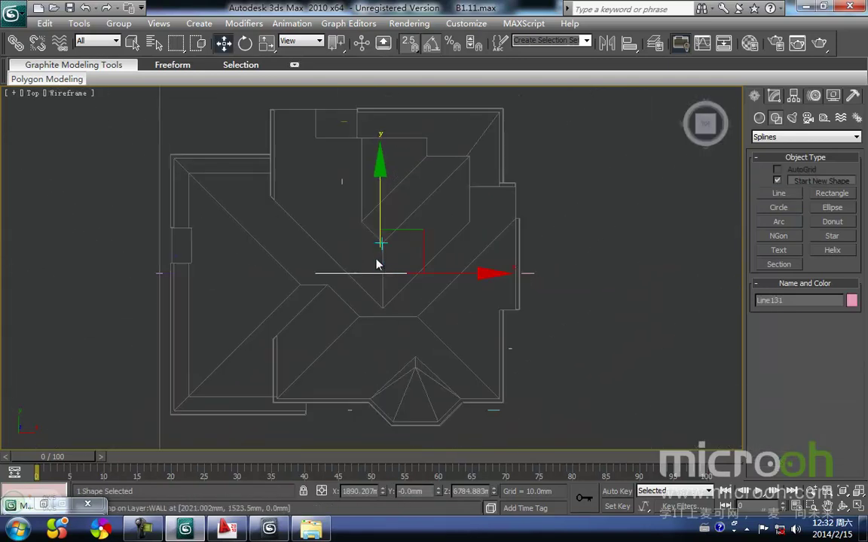
Step: Move the louvred gable's eave outline in the top view from its drawn position to just in front of the gable trims
middle_click_drag(379, 262, 359, 350)
left_click_drag(358, 289, 375, 157)
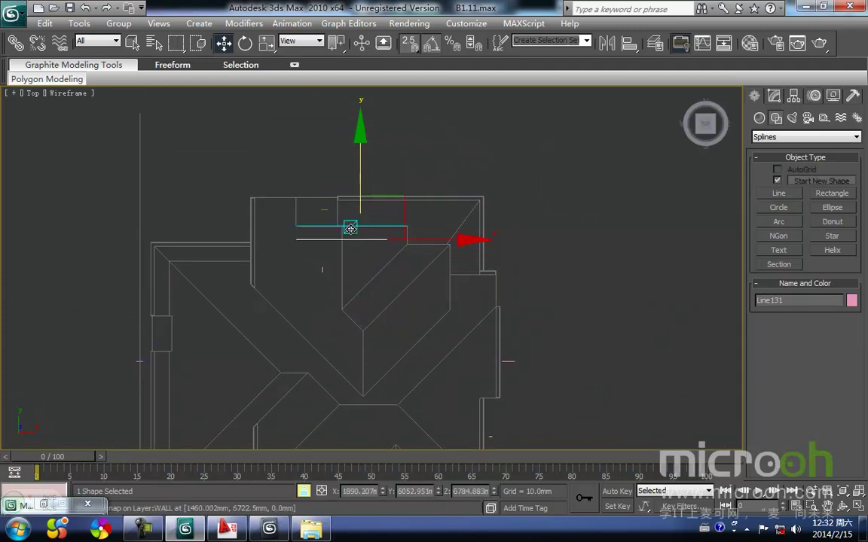
scroll(350, 227, "up", 6)
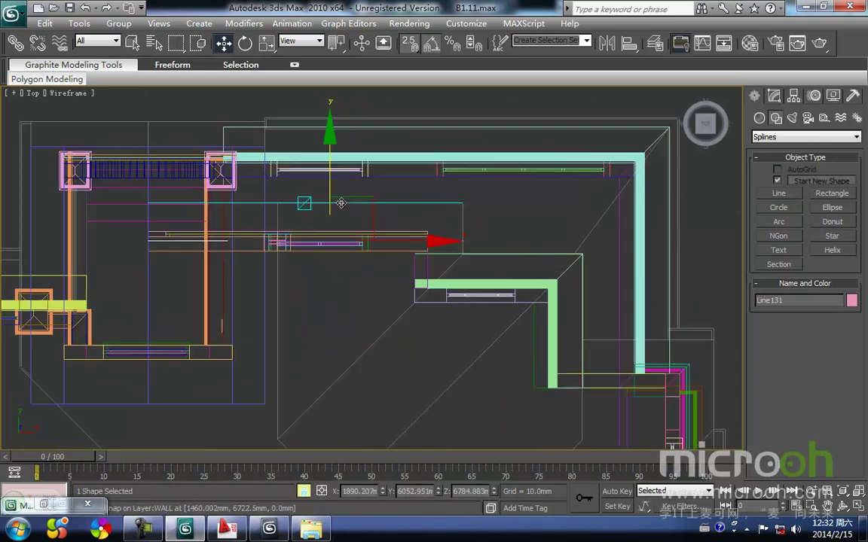
left_click_drag(313, 198, 319, 157)
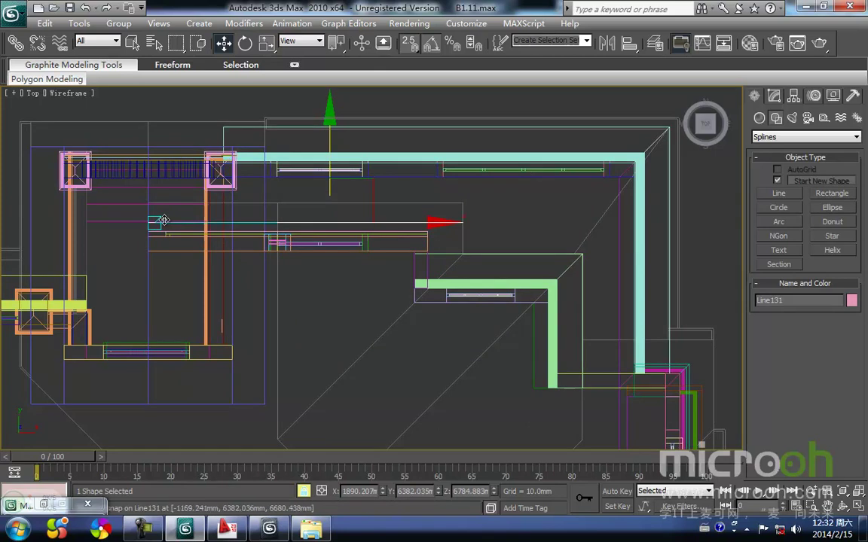
scroll(162, 213, "up", 5)
scroll(186, 233, "down", 2)
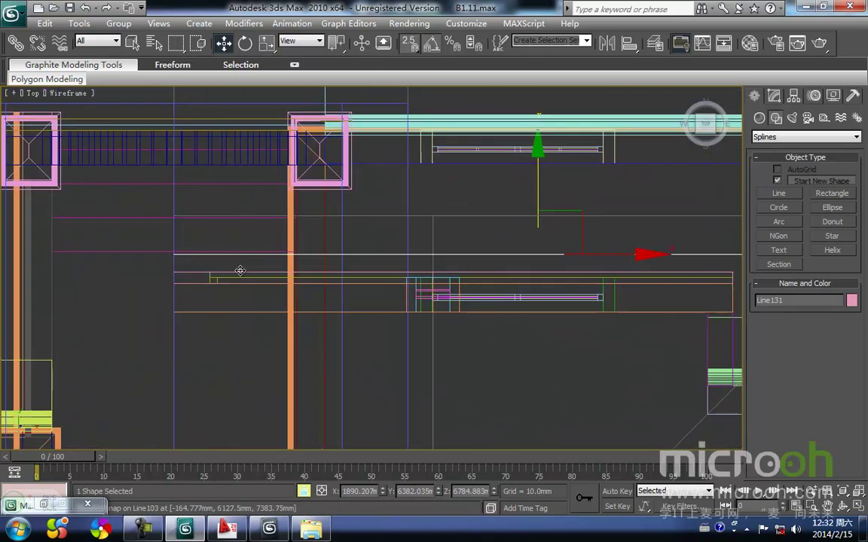
Step: Extrude the louvred gable's eave outline 100 mm and snap it against the front of the gable trims
left_click(774, 96)
left_click(828, 153)
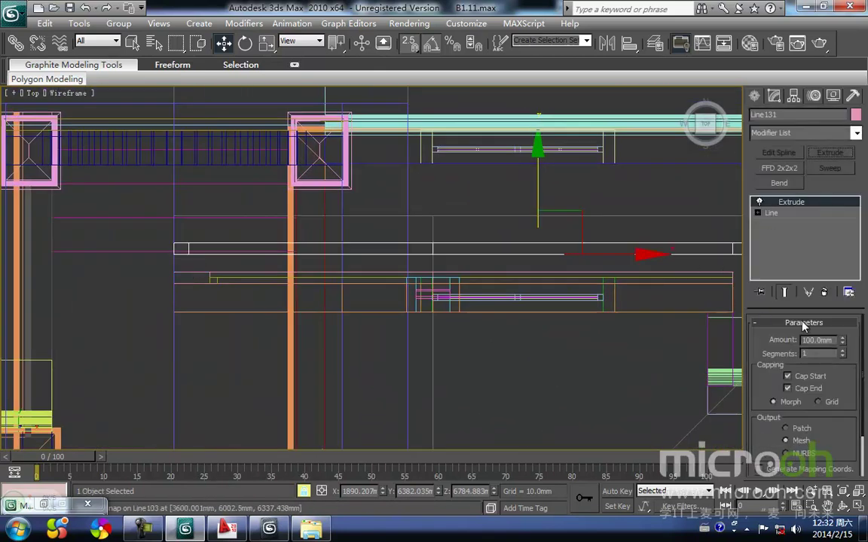
middle_click_drag(353, 228, 510, 229)
left_click_drag(329, 257, 330, 271)
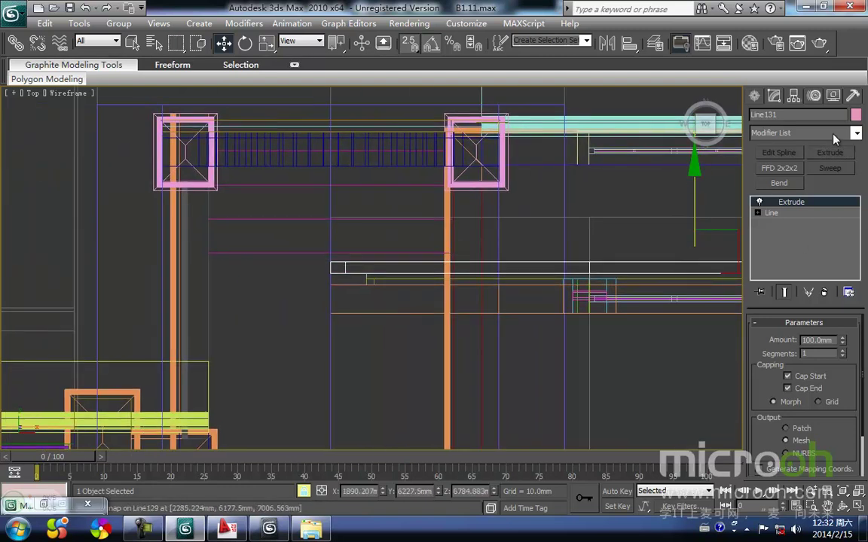
Step: Add an Edit Mesh modifier to the eave and move its back vertices in to the roof junction on the plan
left_click(856, 134)
scroll(776, 143, "down", 5)
left_click(776, 143)
scroll(339, 323, "down", 1)
scroll(534, 323, "down", 3)
left_click_drag(358, 294, 223, 279)
middle_click_drag(345, 339, 364, 315)
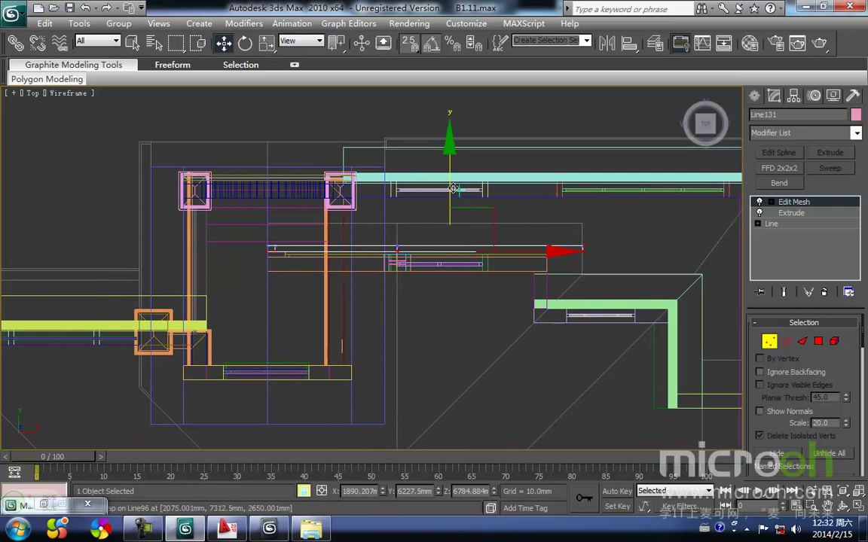
left_click_drag(444, 339, 436, 356)
middle_click_drag(395, 407, 421, 265)
left_click_drag(425, 265, 487, 377)
middle_click_drag(587, 130, 558, 285)
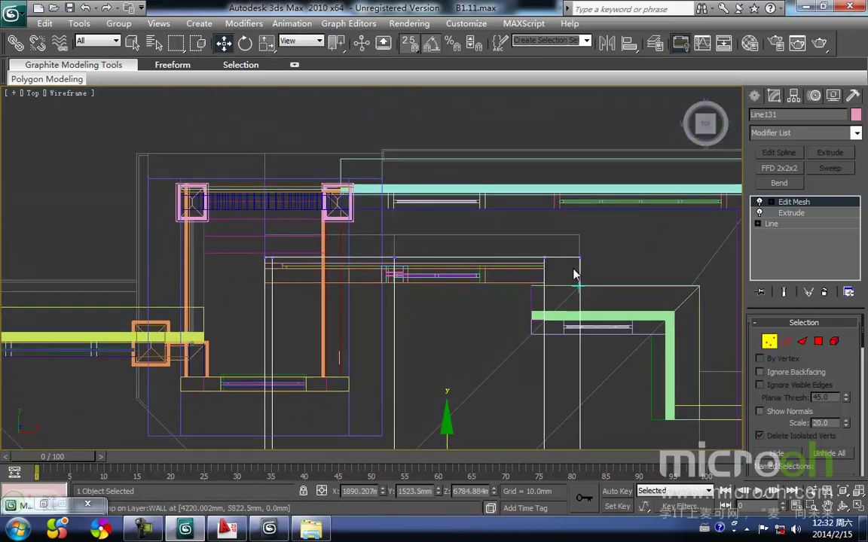
Step: Move the eave's front vertices outward to the gable's roof edge line on the plan, then leave vertex editing
left_click_drag(560, 272, 251, 211)
key("space")
middle_click_drag(383, 270, 385, 322)
mouse_move(400, 310)
left_mouse_down()
mouse_move(397, 292)
mouse_move(393, 299)
left_mouse_up()
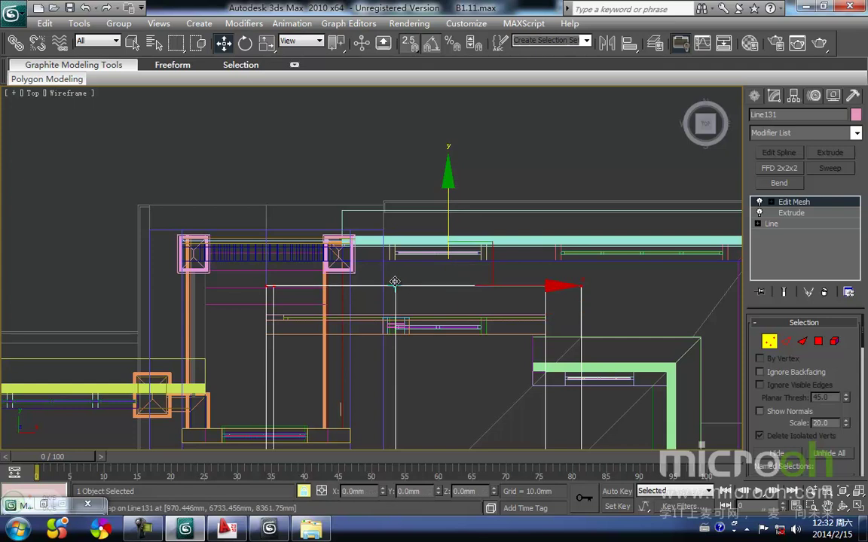
scroll(391, 285, "down", 2)
middle_click_drag(392, 290, 387, 287)
left_click(358, 183)
scroll(325, 258, "up", 3)
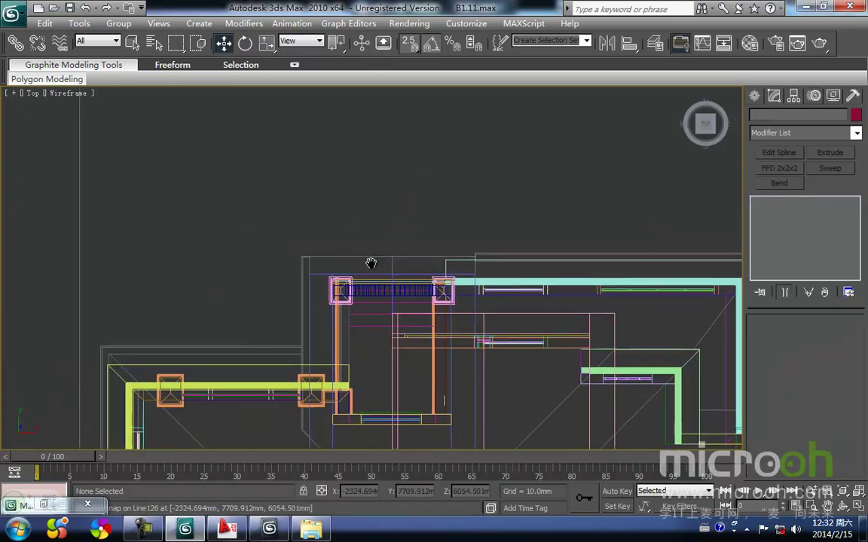
left_click(297, 291)
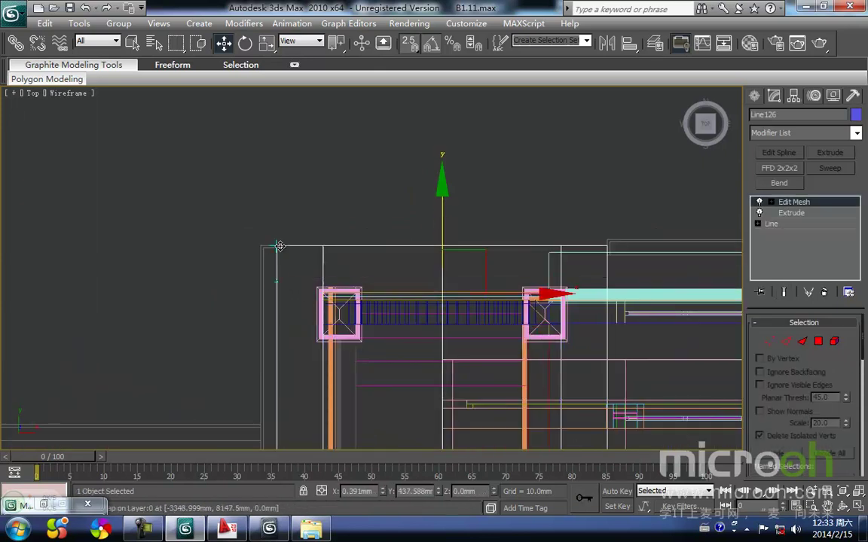
scroll(355, 203, "down", 1)
middle_click_drag(339, 191, 319, 223)
Step: Assign the 装饰线条 material to the louvred gable's new roof eave and the trim beneath it
key("F3")
left_click(347, 217)
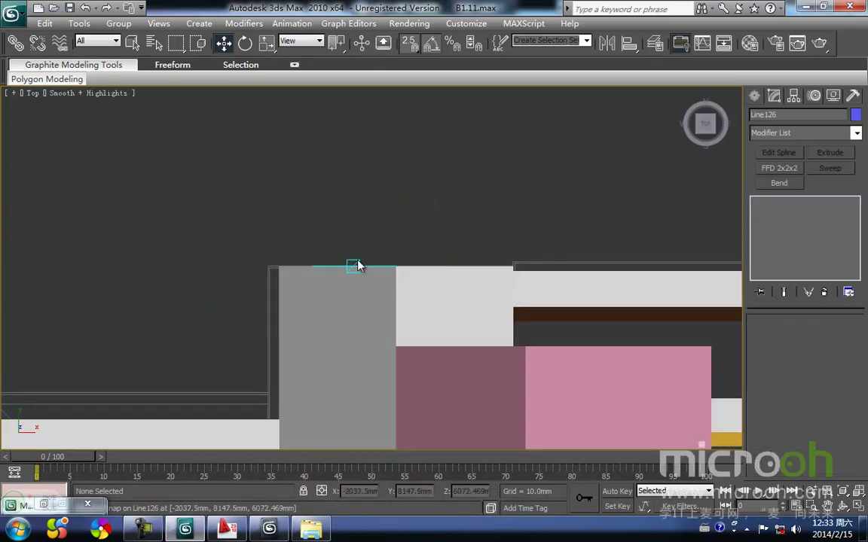
scroll(356, 265, "down", 3)
mouse_move(399, 320)
middle_mouse_down("alt")
mouse_move(614, 303)
mouse_move(580, 379)
middle_mouse_up("alt")
left_click(452, 221)
scroll(452, 221, "up", 8)
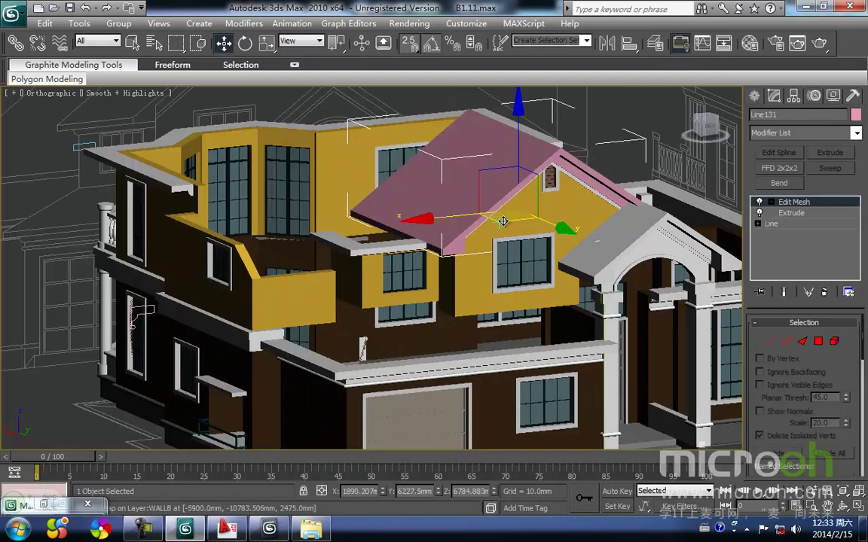
left_click(299, 338, "ctrl")
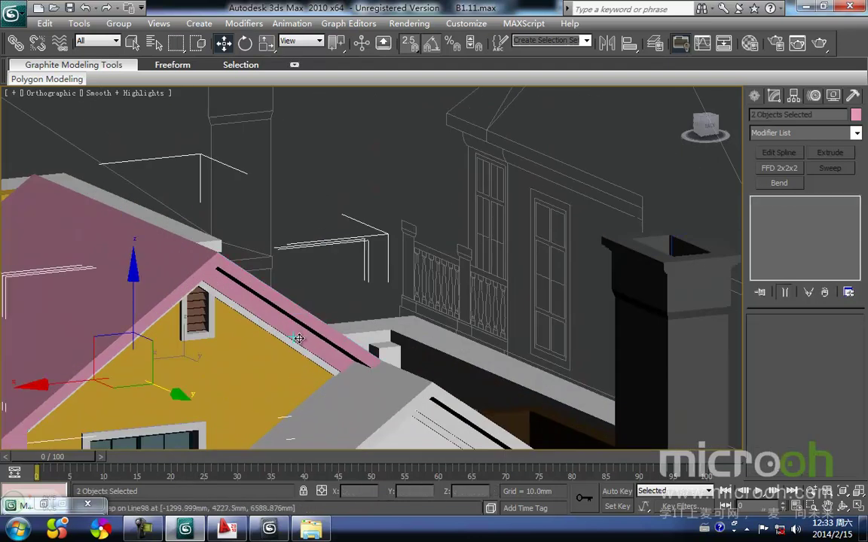
key("m")
left_click(580, 275)
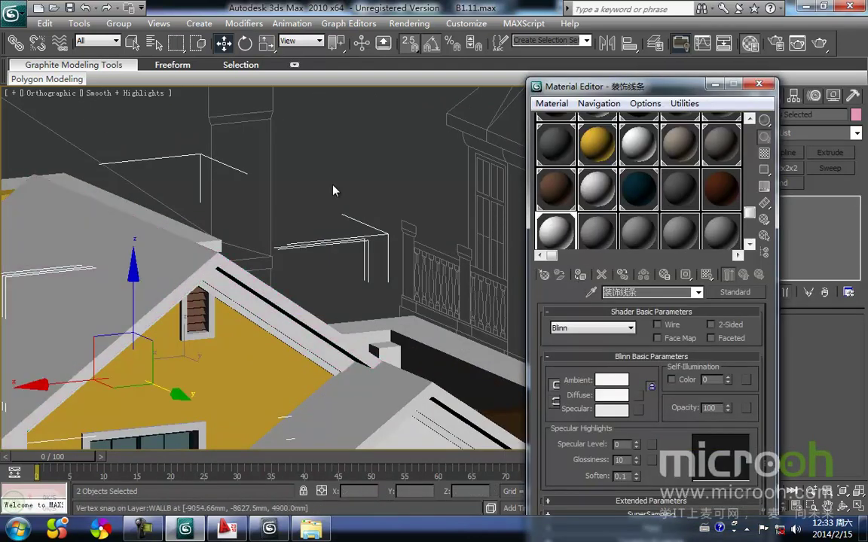
left_click(322, 179)
left_click(715, 85)
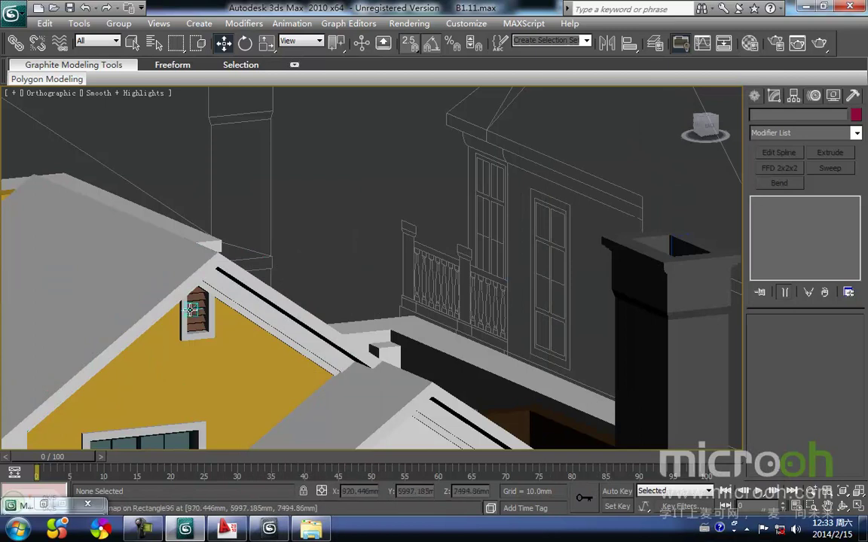
Step: Isolate the porch roof together with the two trims of its gable
scroll(196, 275, "down", 3)
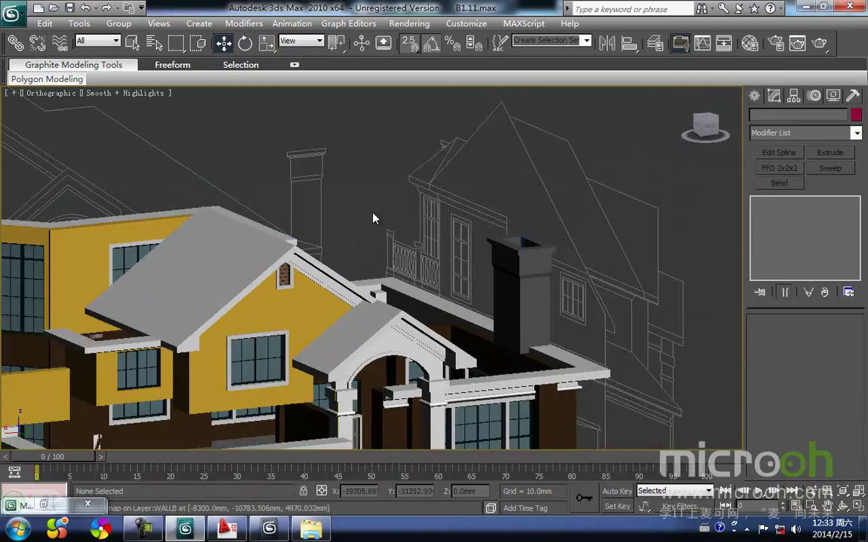
middle_click_drag(374, 216, 352, 228)
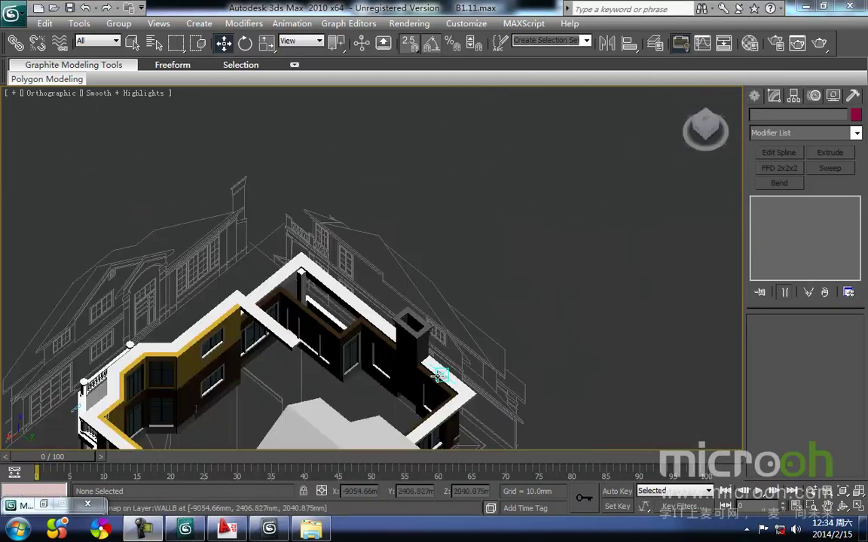
scroll(441, 375, "down", 5)
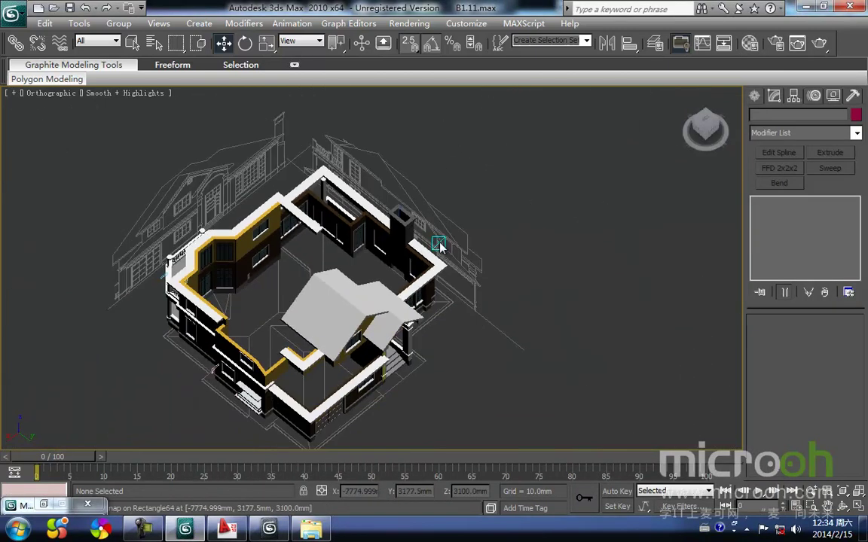
middle_click_drag(365, 343, 381, 277, "alt")
scroll(380, 278, "up", 10)
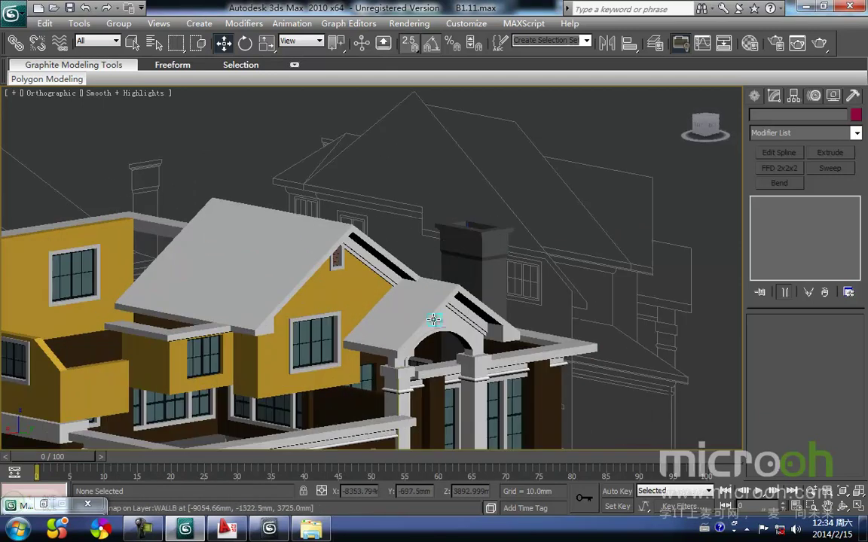
middle_click_drag(256, 259, 357, 259)
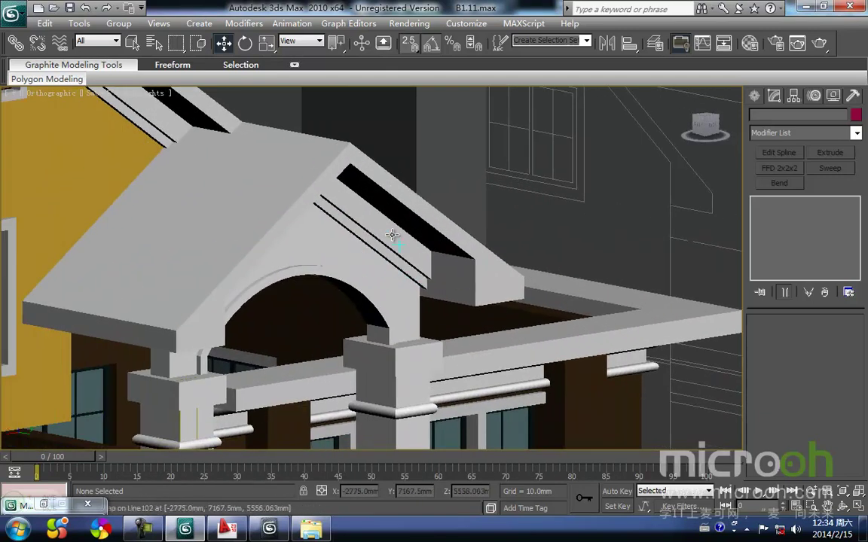
left_click(387, 256)
left_click(386, 255, "ctrl")
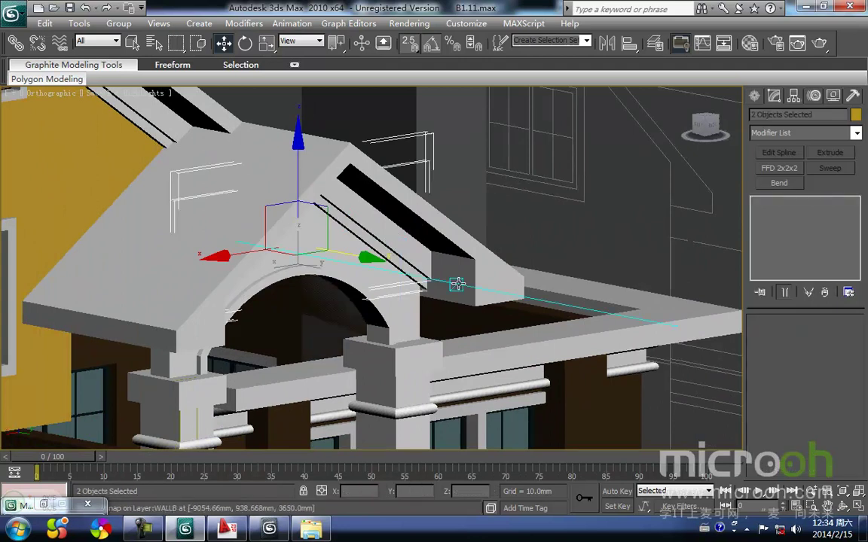
key("F3")
left_click(475, 266, "ctrl")
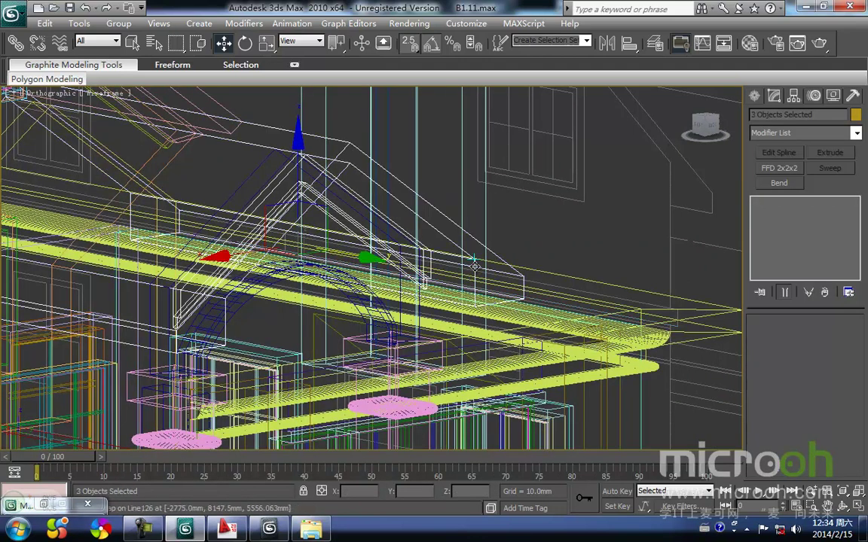
key("alt+q")
left_click(380, 311)
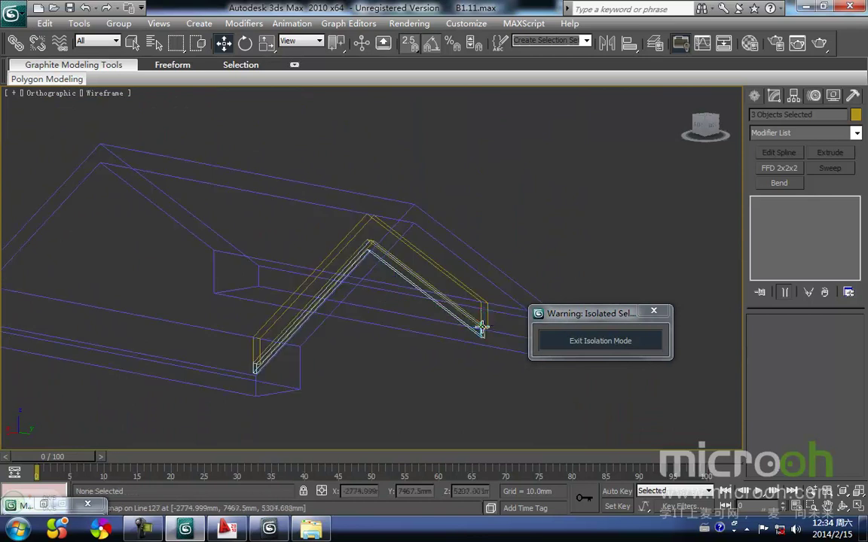
Step: Set the extrusion amount of the porch gable's wide band to 400 mm
left_click(482, 316)
key("t")
key("z")
scroll(377, 294, "down", 2)
scroll(358, 260, "up", 1)
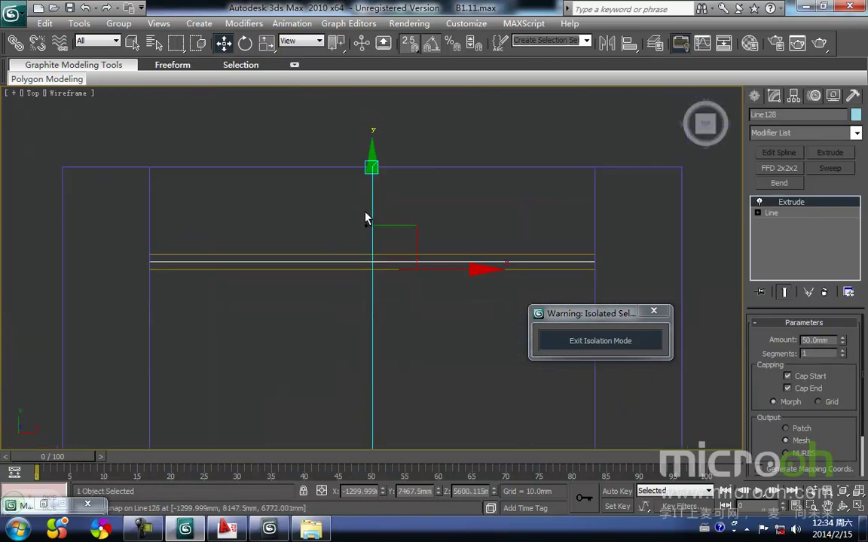
left_click(314, 254)
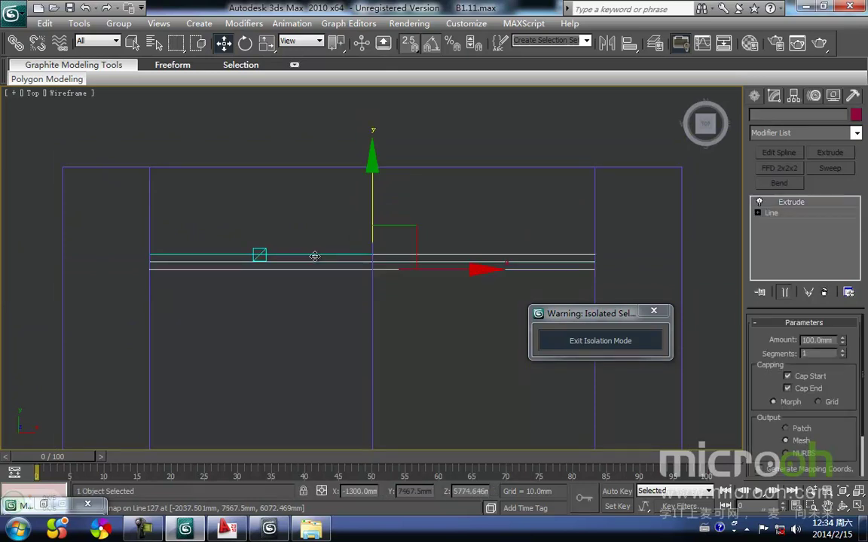
type("300")
key("Return")
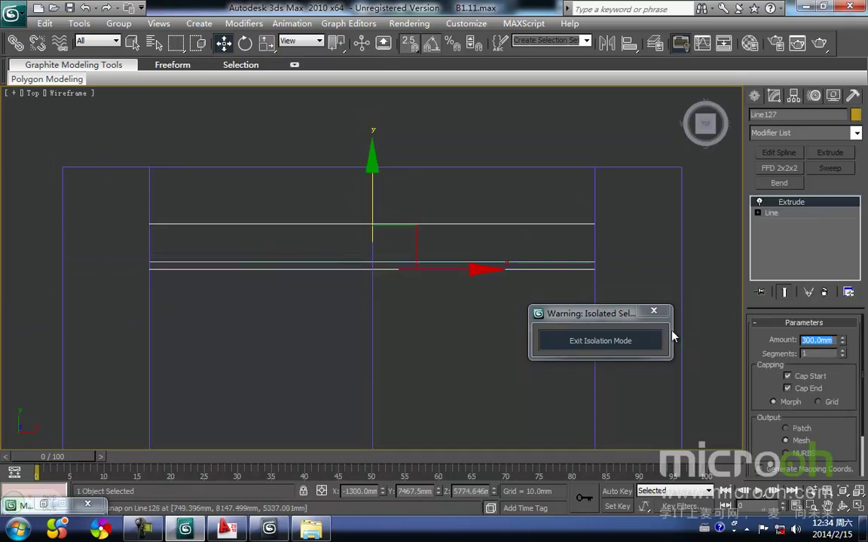
type("4")
key("BackSpace")
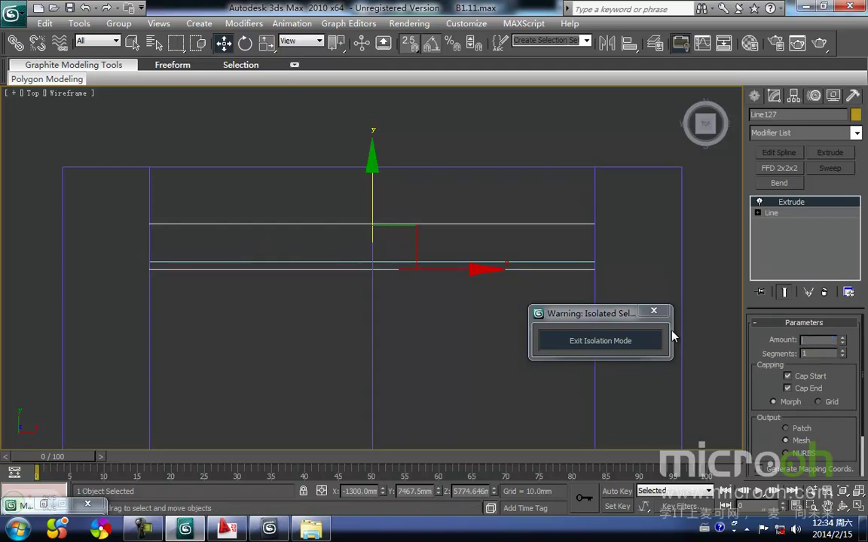
type("400")
key("Return")
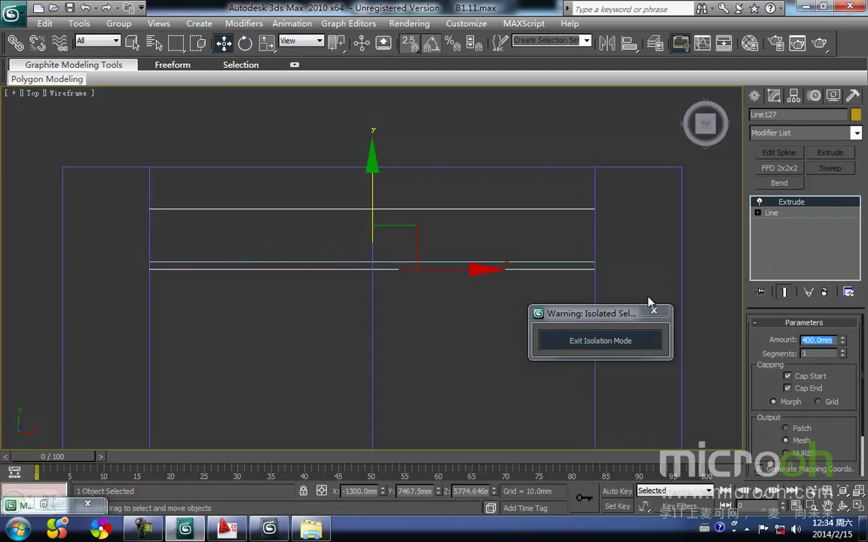
Step: Set the extrusion amount of the porch gable's narrow trim to 200 mm and exit isolation
left_click(317, 294)
left_click(338, 262)
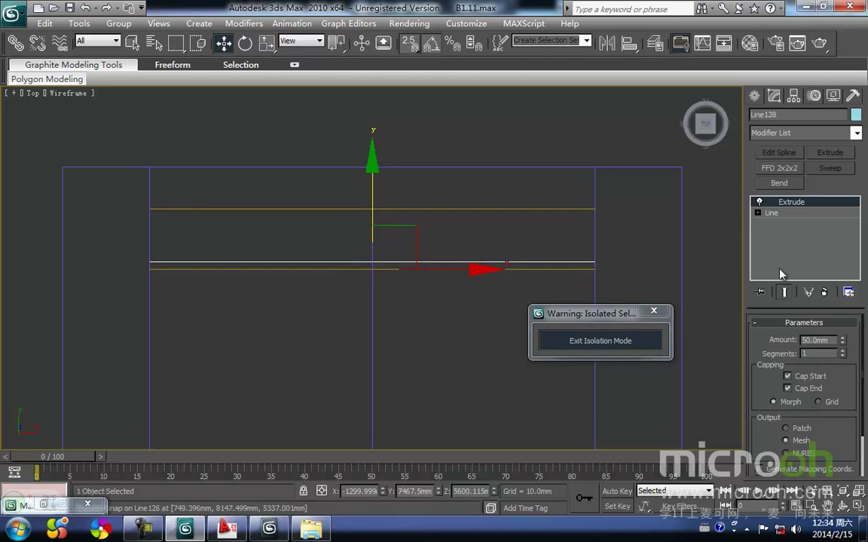
type("500")
key("Return")
type("200")
key("Return")
mouse_move(436, 263)
middle_mouse_down()
mouse_move(411, 282)
mouse_move(295, 209)
mouse_move(331, 381)
mouse_move(314, 247)
mouse_move(309, 265)
mouse_move(329, 267)
mouse_move(301, 241)
mouse_move(323, 274)
mouse_move(490, 329)
middle_mouse_up()
key("F3")
scroll(413, 282, "down", 5)
left_click(329, 267)
left_click(577, 345)
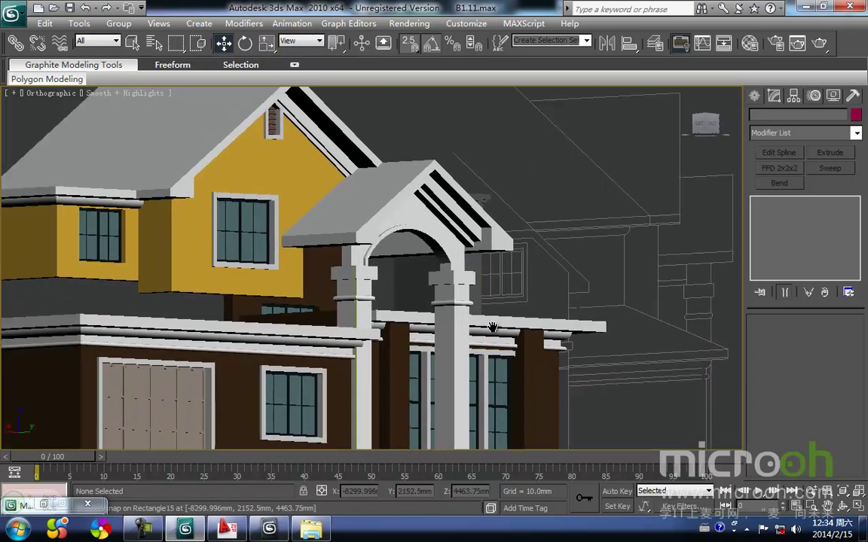
Step: Isolate the louvred gable's two trims in the top view and set the wide band's extrusion amount to 400 mm
scroll(490, 329, "down", 2)
scroll(331, 215, "up", 4)
left_click(382, 224)
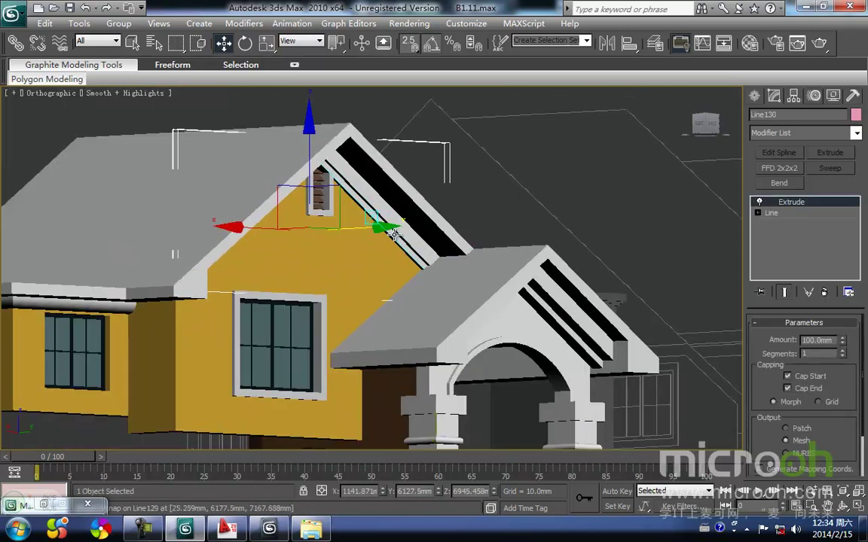
key("t")
key("F3")
left_click(345, 310)
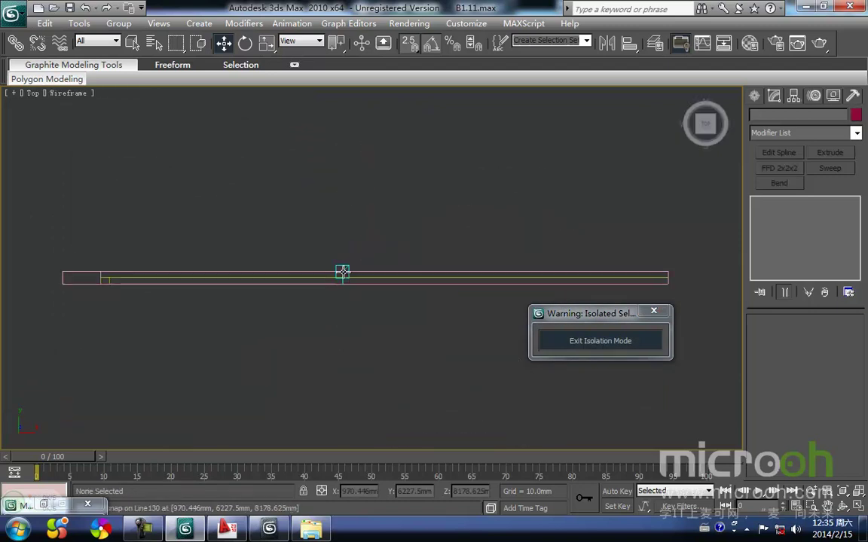
left_click(343, 278)
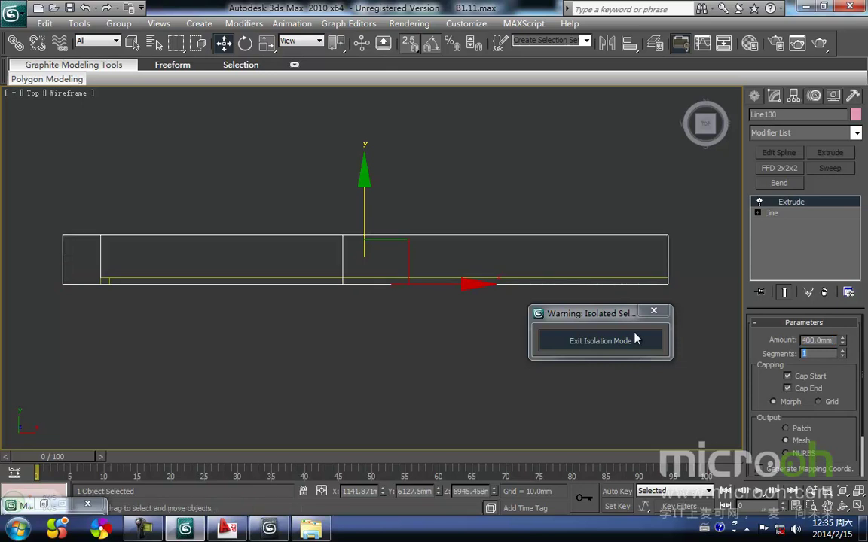
Step: Set the extrusion amount of the louvred gable's narrow trim to 200 mm and exit isolation
left_click(446, 291)
left_click(454, 280)
type("200")
key("Return")
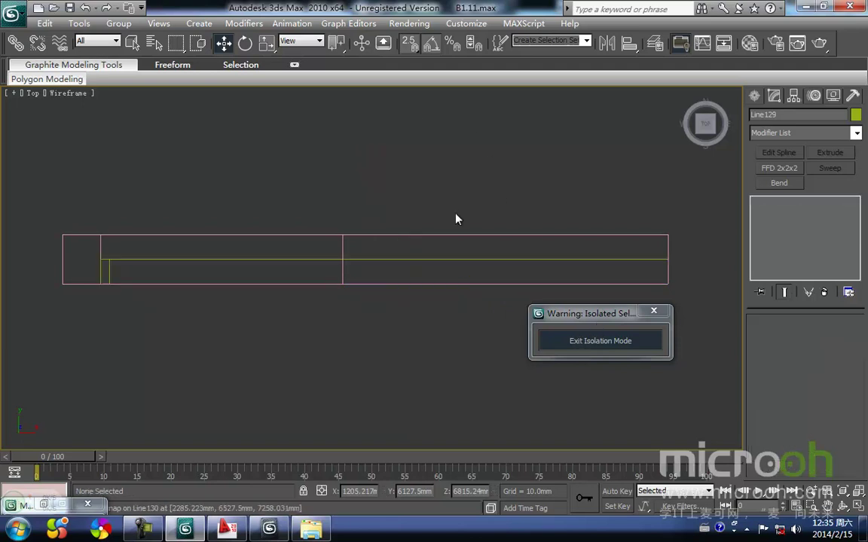
left_click(600, 341)
scroll(461, 295, "up", 6)
scroll(444, 313, "down", 8)
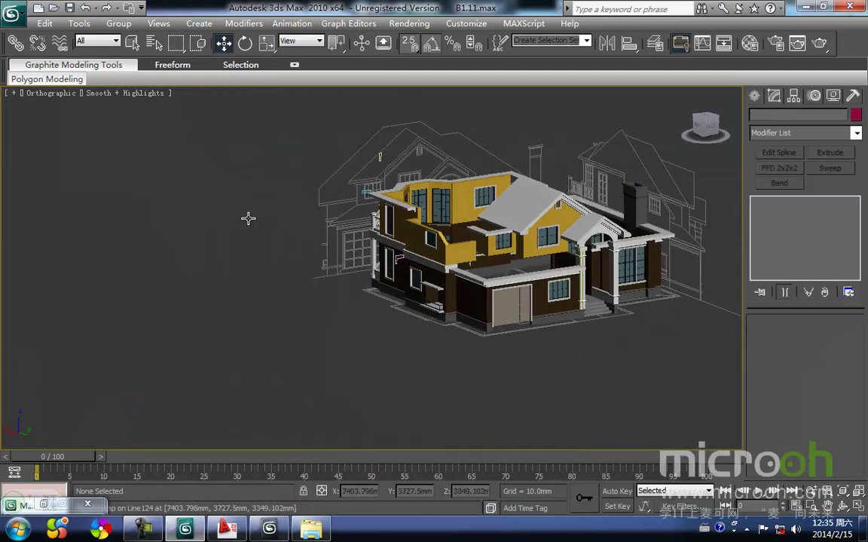